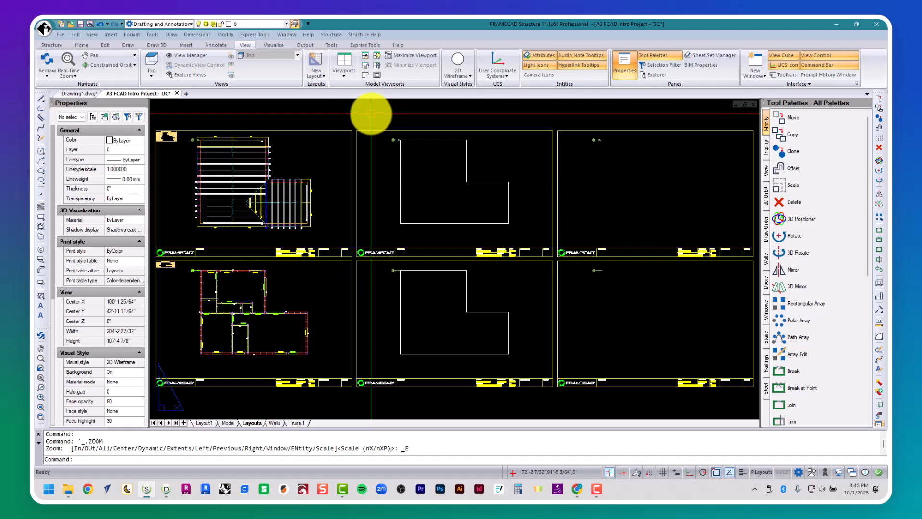
Step: Erase the L-shaped outline and its origin marker from the upper middle sheet
left_click(370, 114)
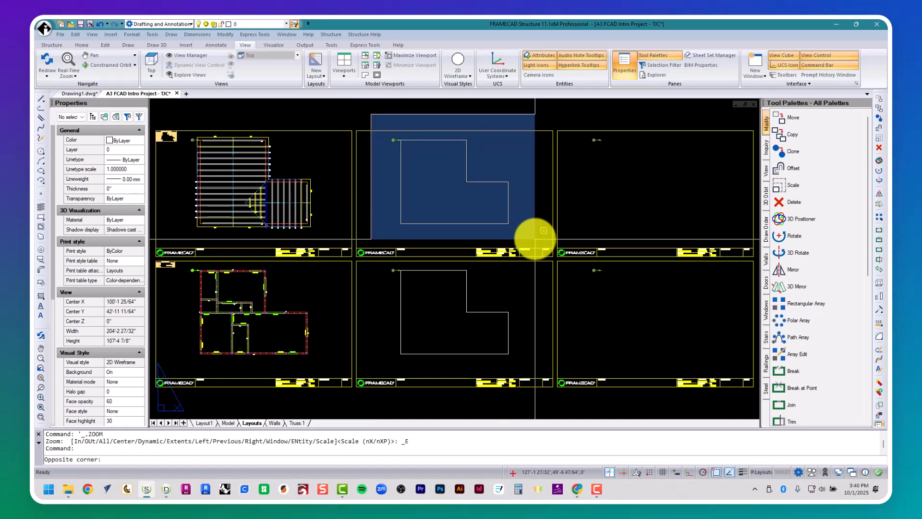
left_click(535, 239)
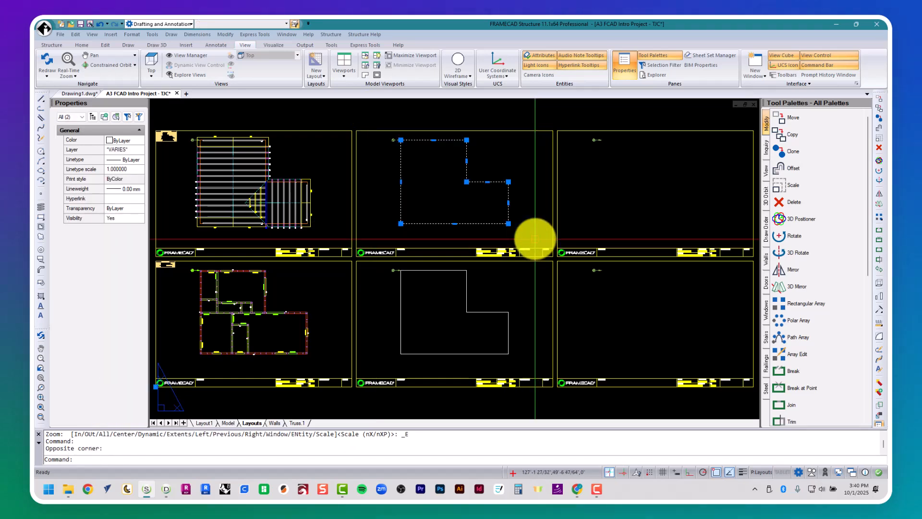
left_click(381, 113)
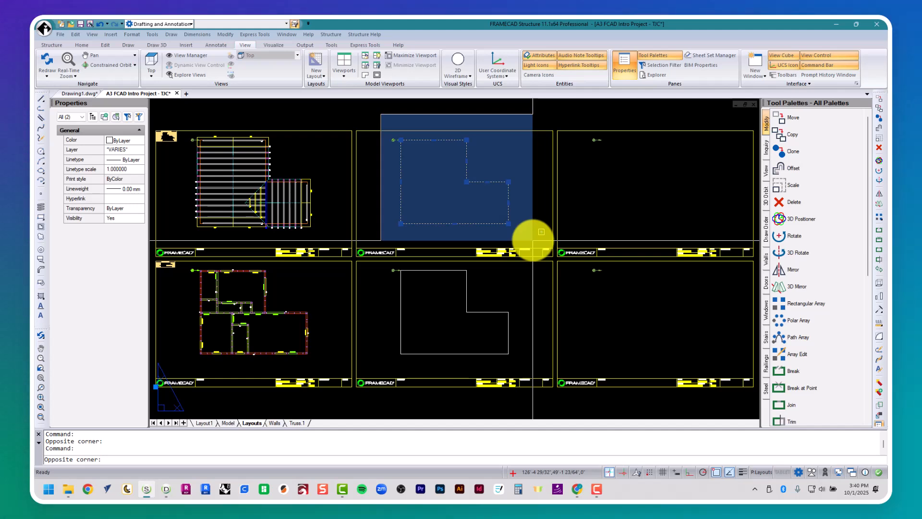
left_click(533, 240)
key("Delete")
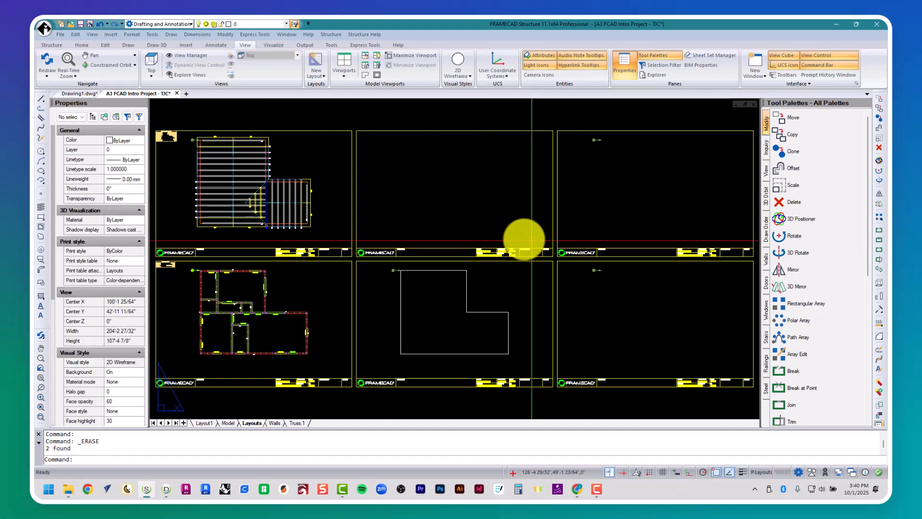
Step: Erase the outline and origin marker from the lower middle sheet, plus the origin markers in both right-hand sheets
left_click(365, 371)
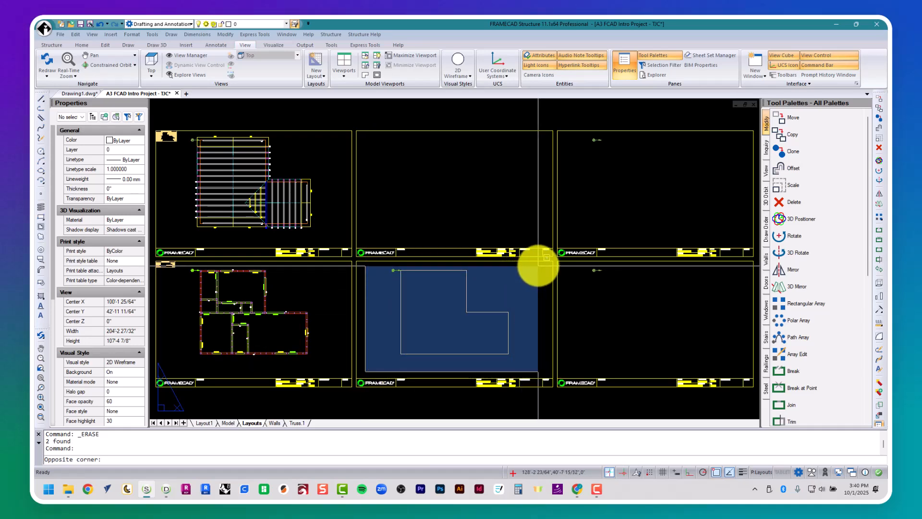
left_click(538, 265)
key("Delete")
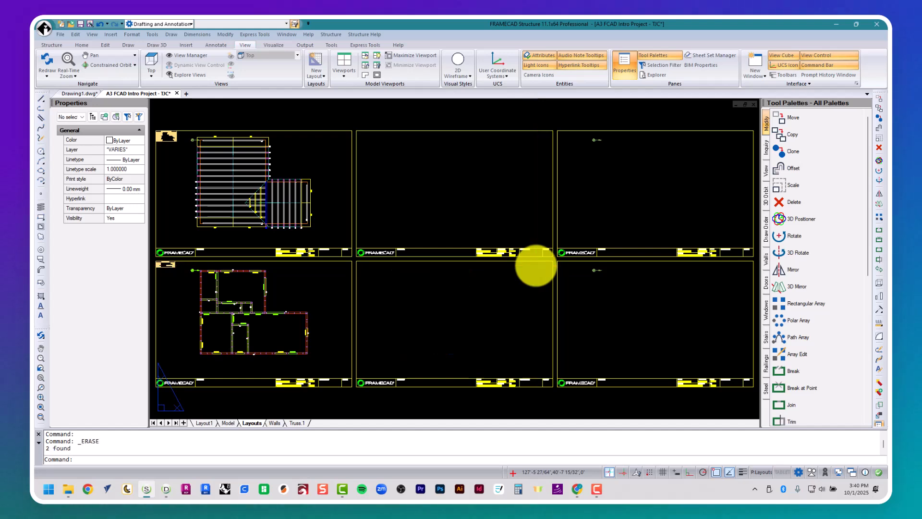
left_click(571, 118)
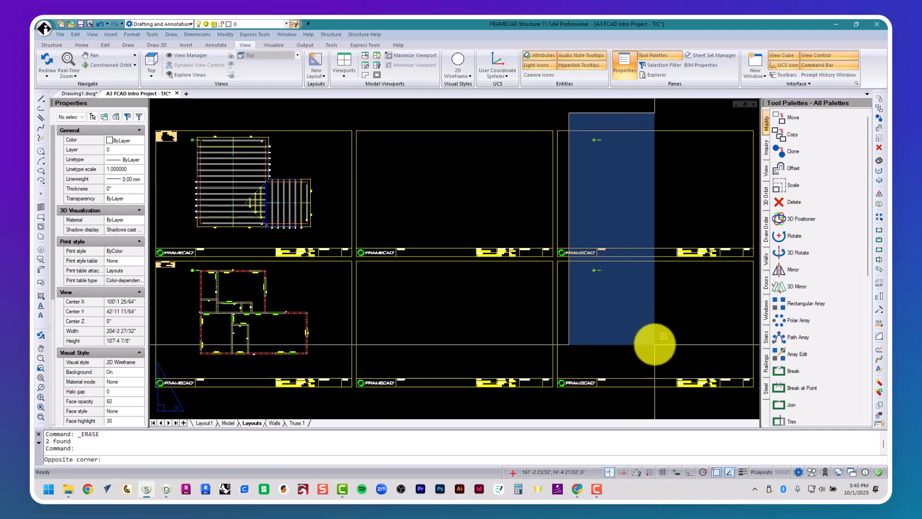
left_click(655, 345)
key("Escape")
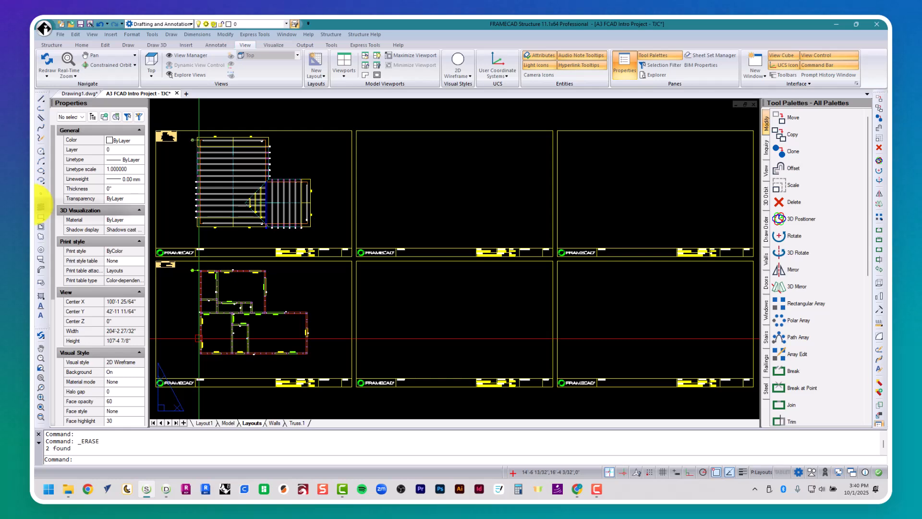
Step: Go to view 2, the sheet with the roof truss plan, using the V command
middle_click_drag(428, 307, 477, 300)
type("v")
key("Return")
type("2")
key("Return")
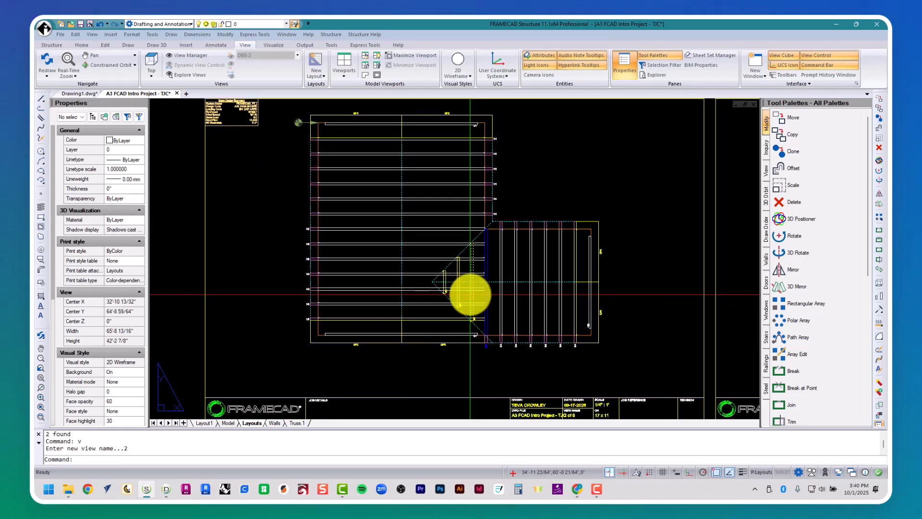
Step: Use the MV command to move the entire roof truss plan, including its notes table, into the lower middle sheet border
type("mv")
key("Return")
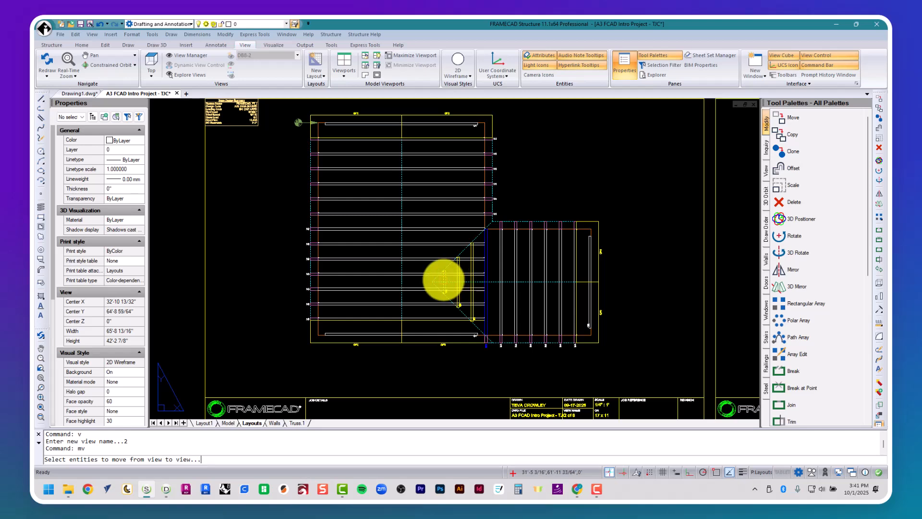
scroll(221, 214, "down", 1)
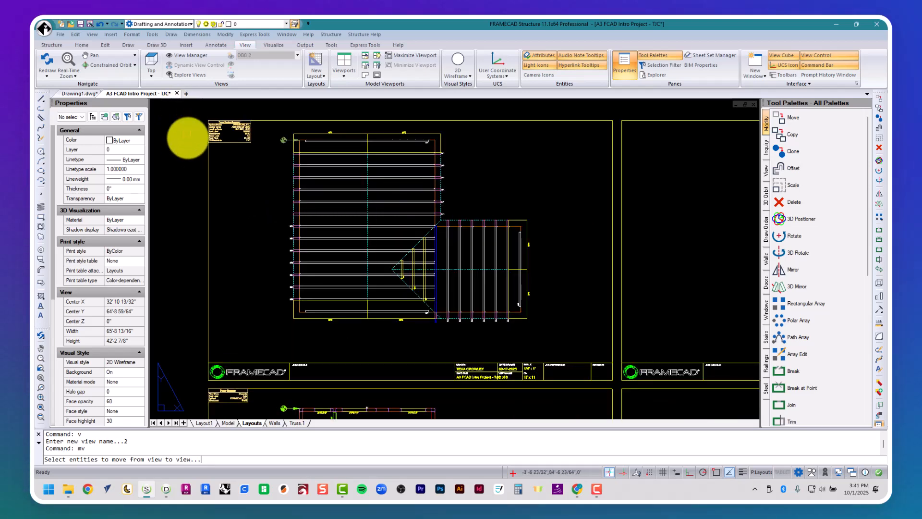
scroll(343, 259, "down", 1)
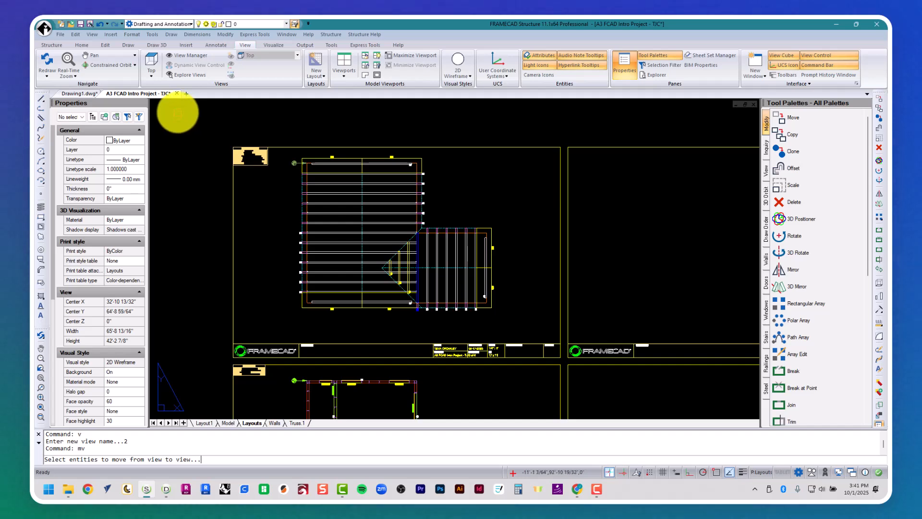
left_click(177, 113)
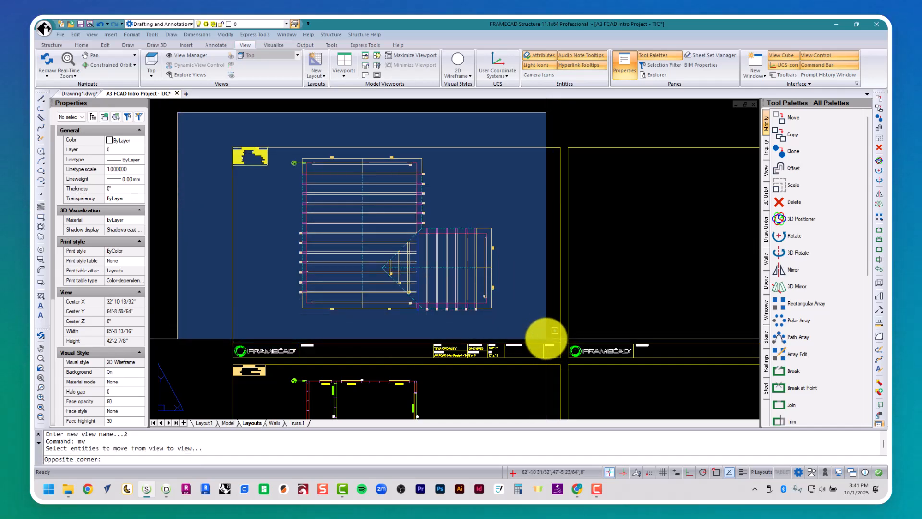
left_click(546, 336)
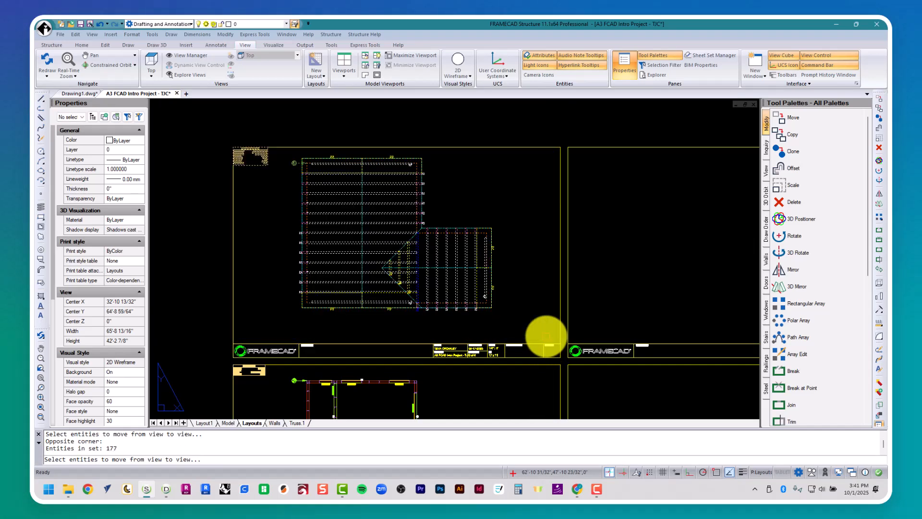
scroll(546, 336, "down", 3)
key("Return")
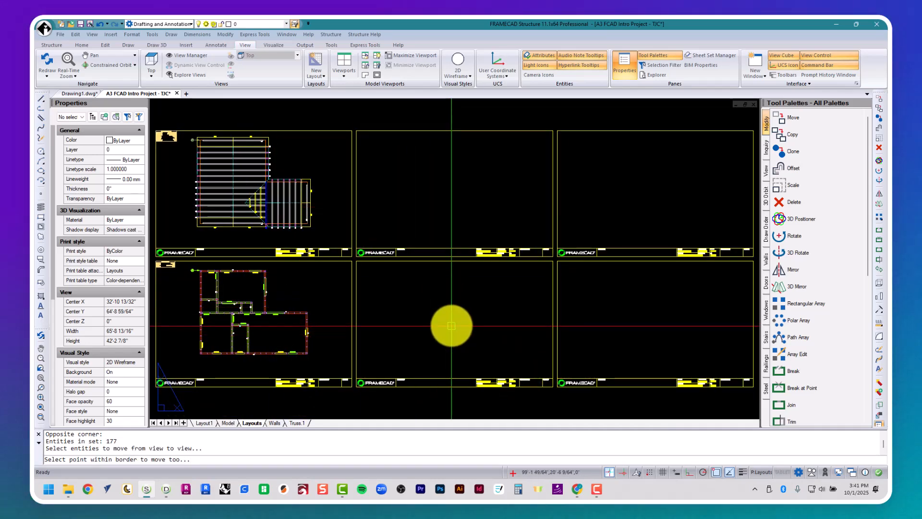
left_click(449, 329)
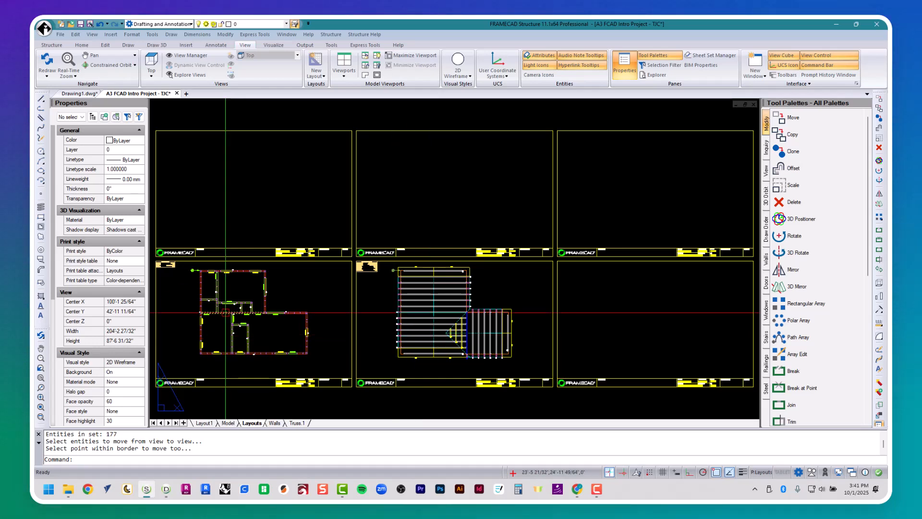
Step: Open the border settings with BSET and set the sheet quantity to 3 and the row to 1
type("BSET")
key("Return")
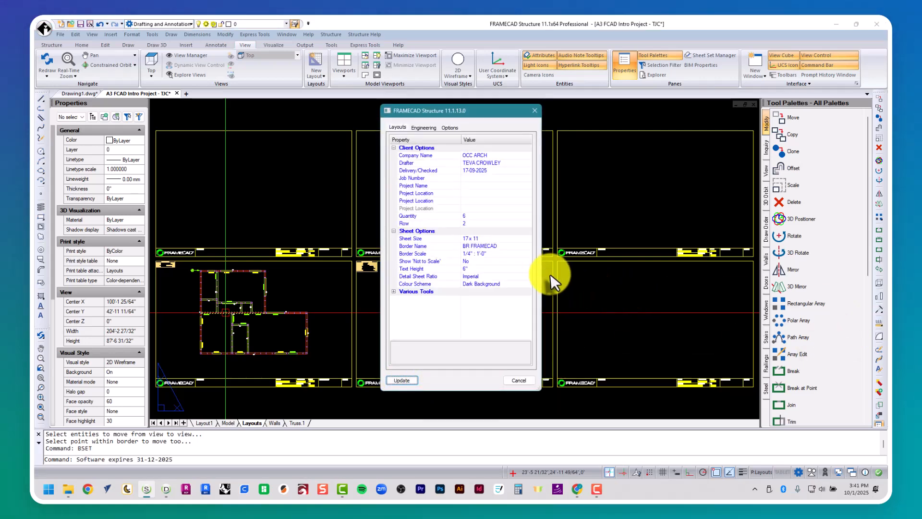
left_click(484, 218)
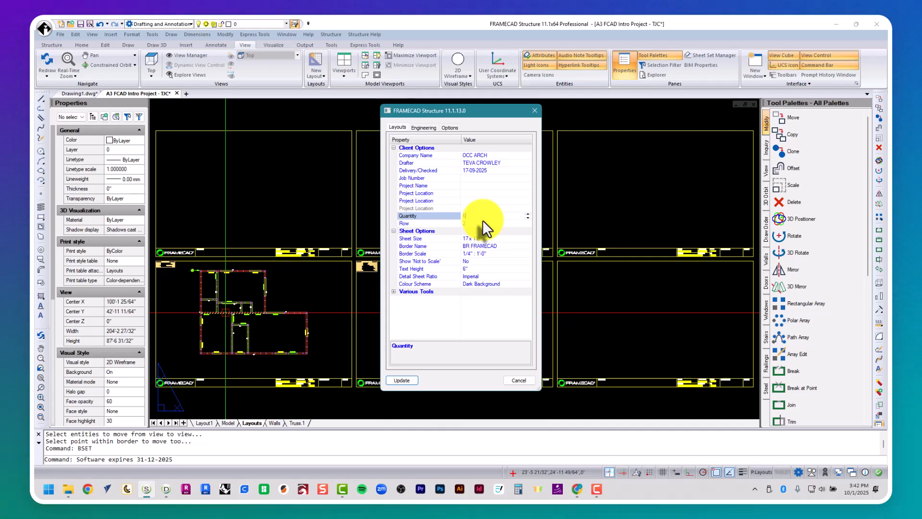
left_click_drag(482, 217, 419, 219)
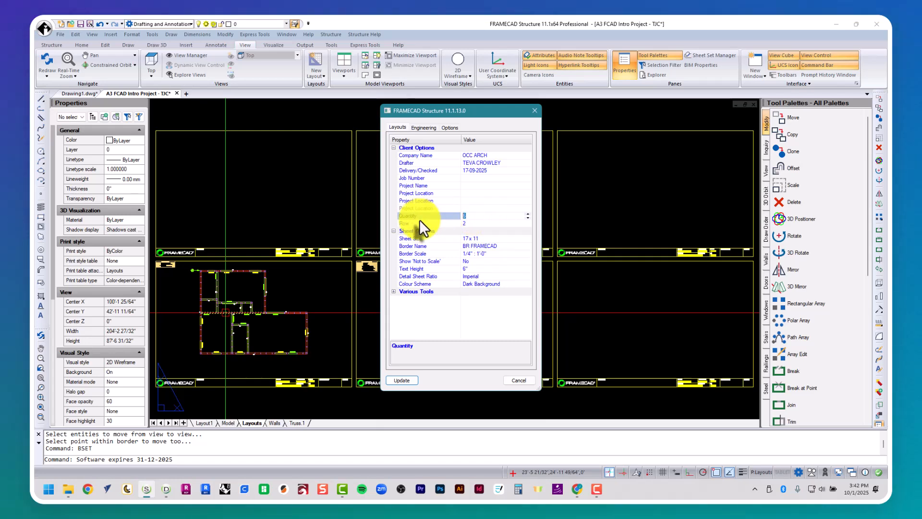
type("3")
left_click(506, 223)
left_click_drag(484, 223, 433, 223)
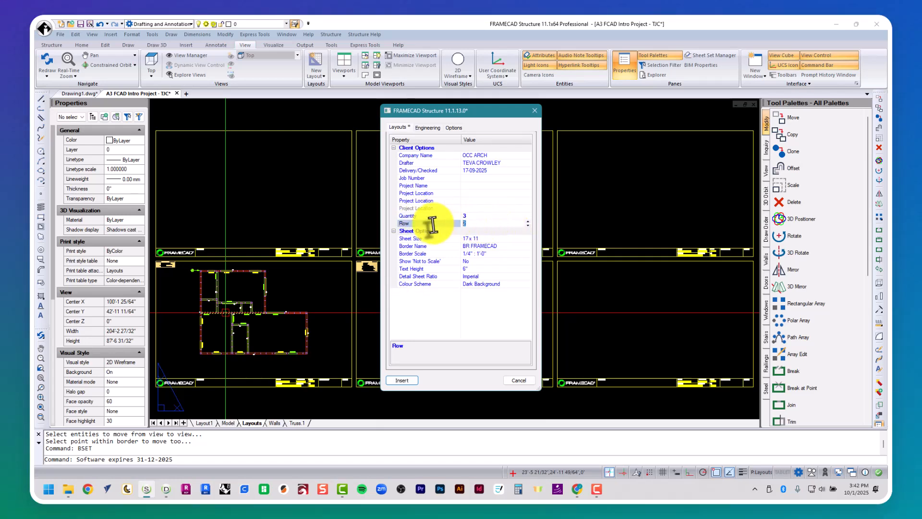
type("1")
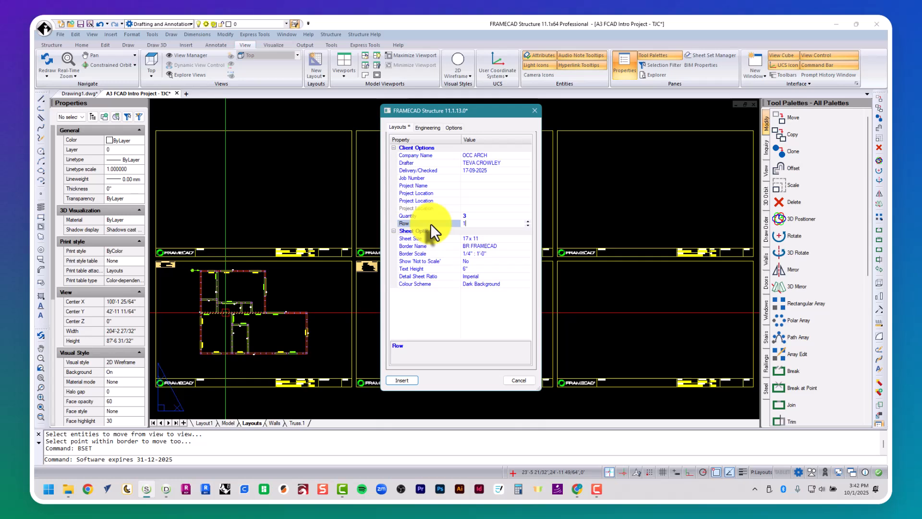
Step: Review the sheet size, border name, border scale and text height without changing them, and insert the reconfigured sheets
left_click(488, 238)
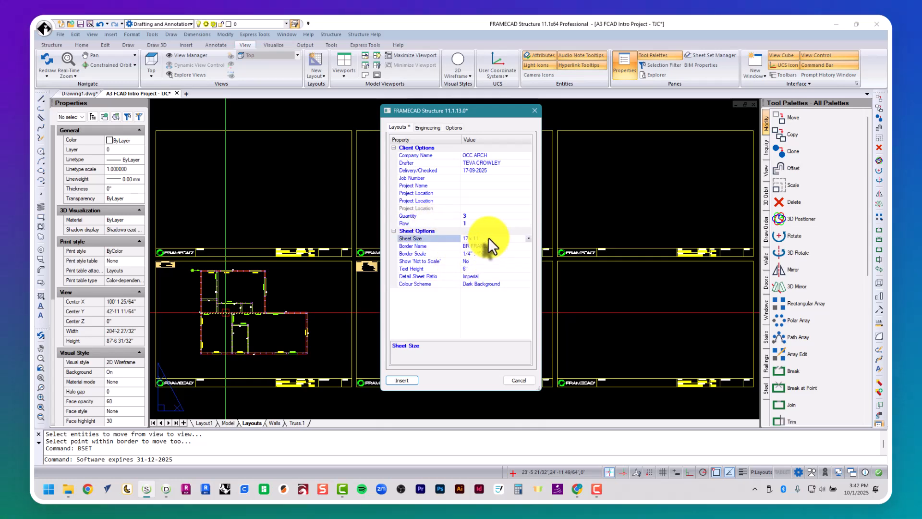
left_click(489, 247)
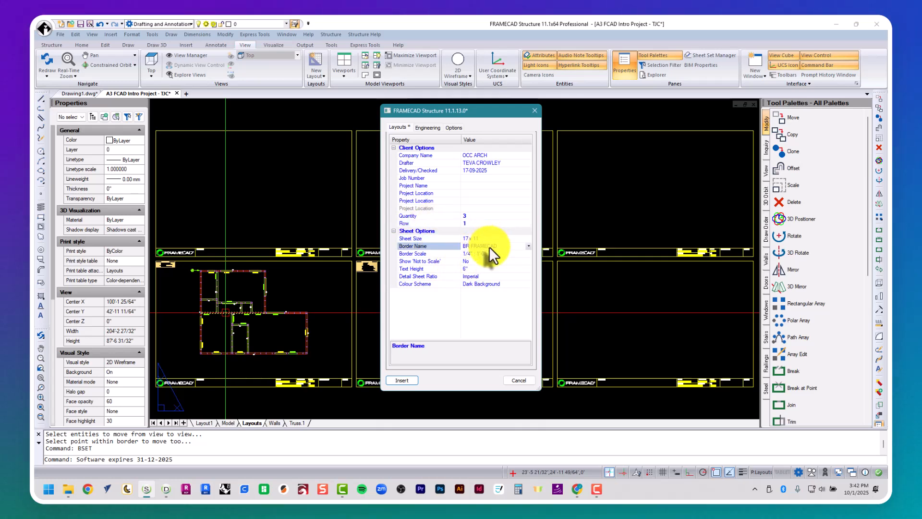
left_click(528, 246)
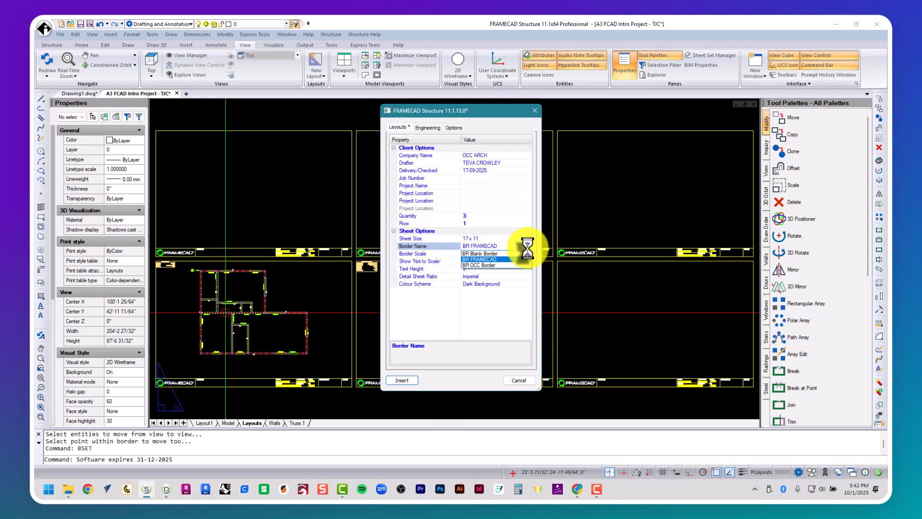
left_click(494, 346)
left_click(503, 254)
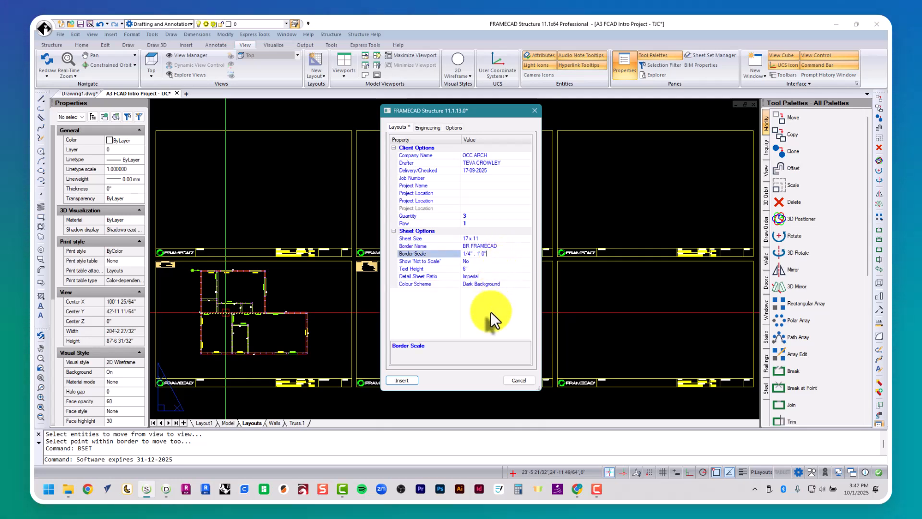
left_click(484, 268)
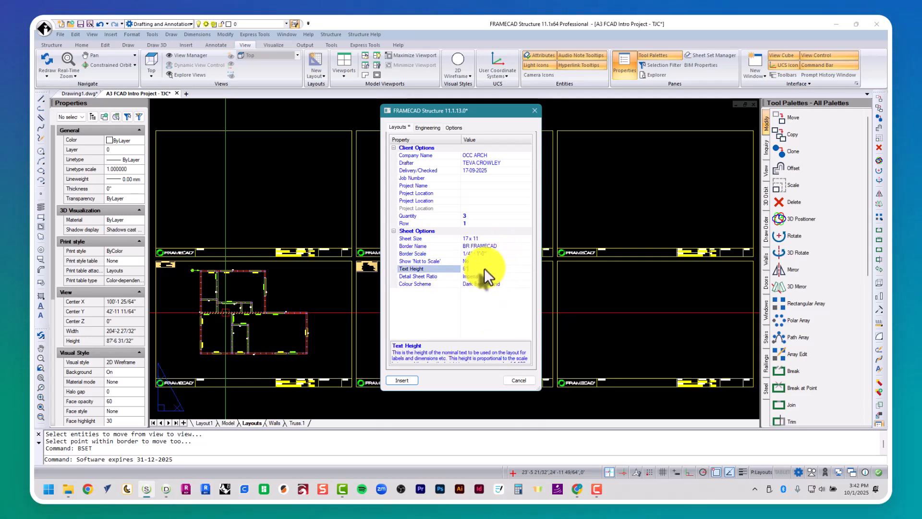
left_click(402, 380)
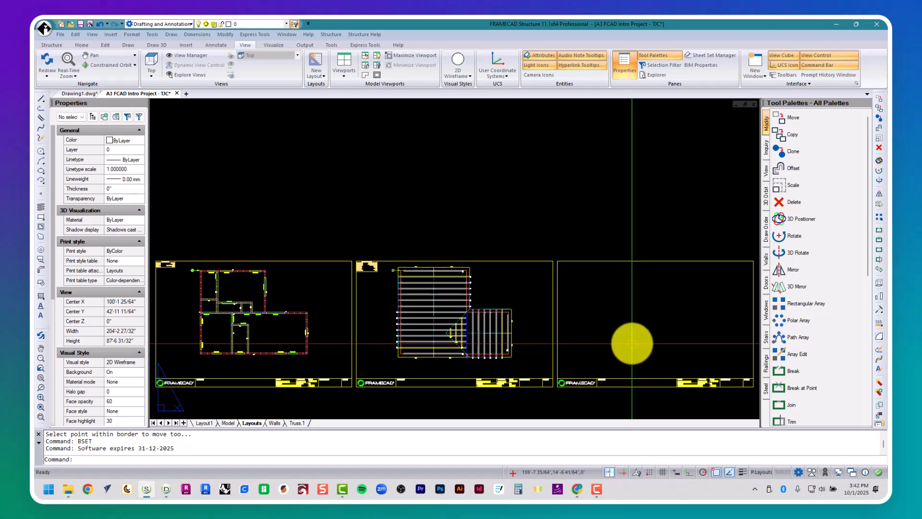
Step: Go to view 3 and create a single viewport filling the empty sheet area above the title block
type("v")
key("Return")
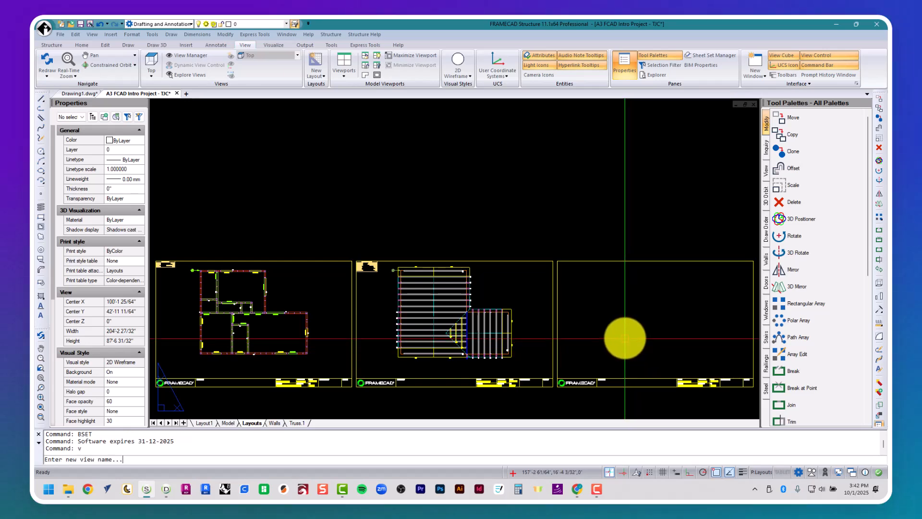
type("3")
key("Return")
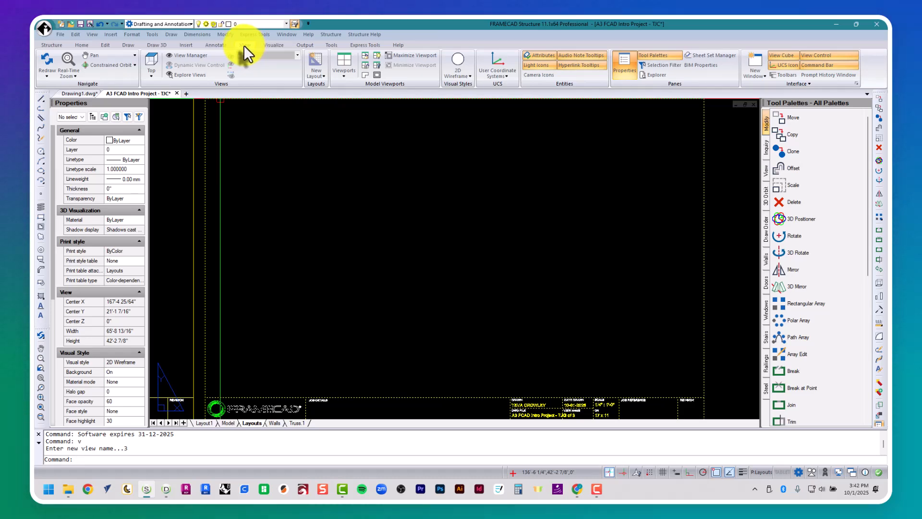
left_click(345, 73)
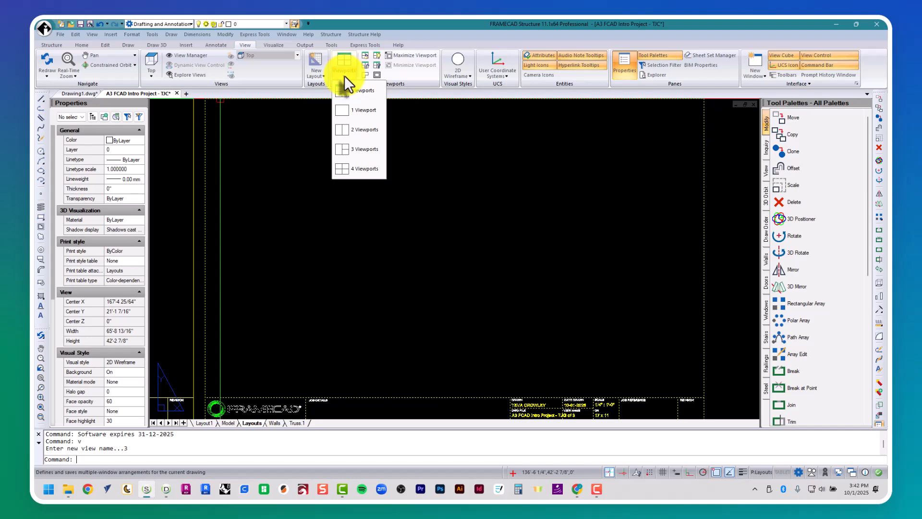
left_click(347, 109)
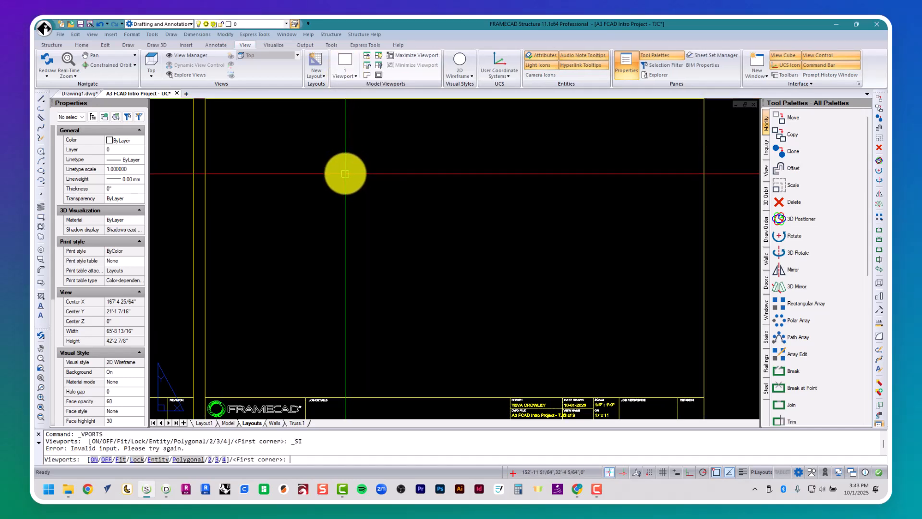
scroll(345, 173, "down", 1)
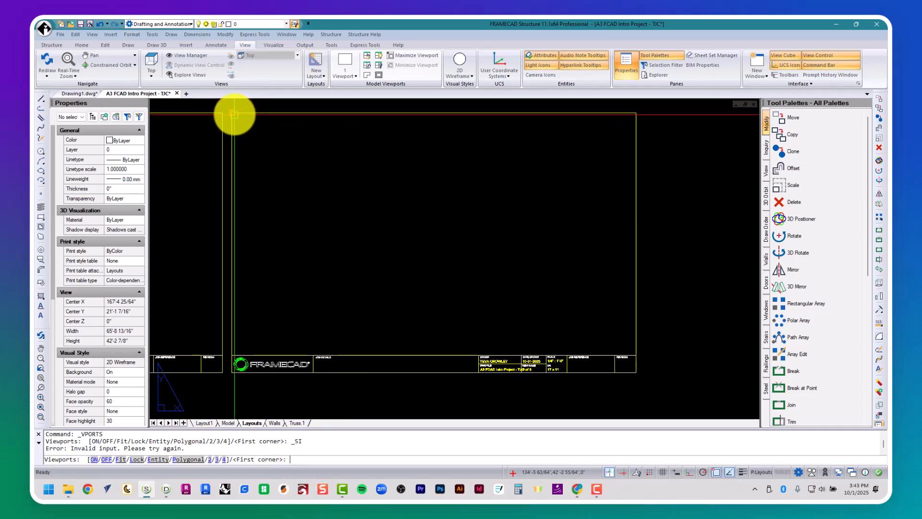
left_click(233, 114)
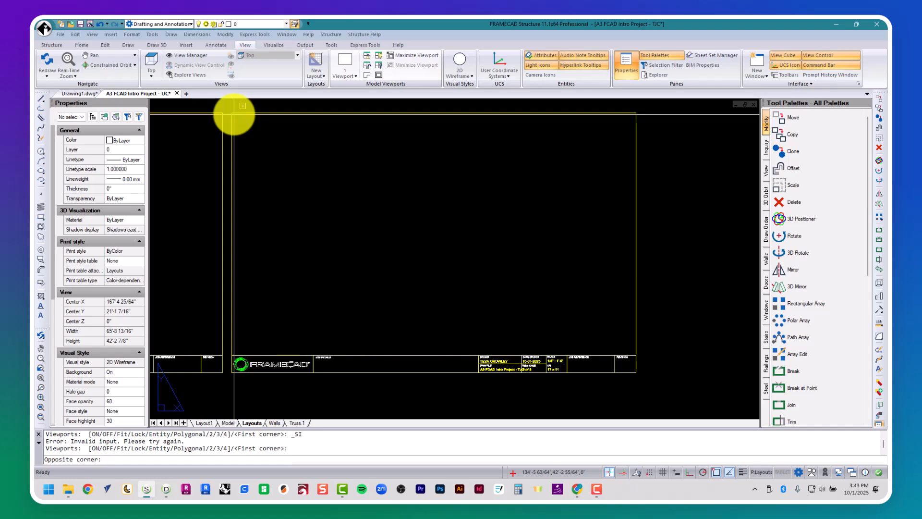
left_click(635, 355)
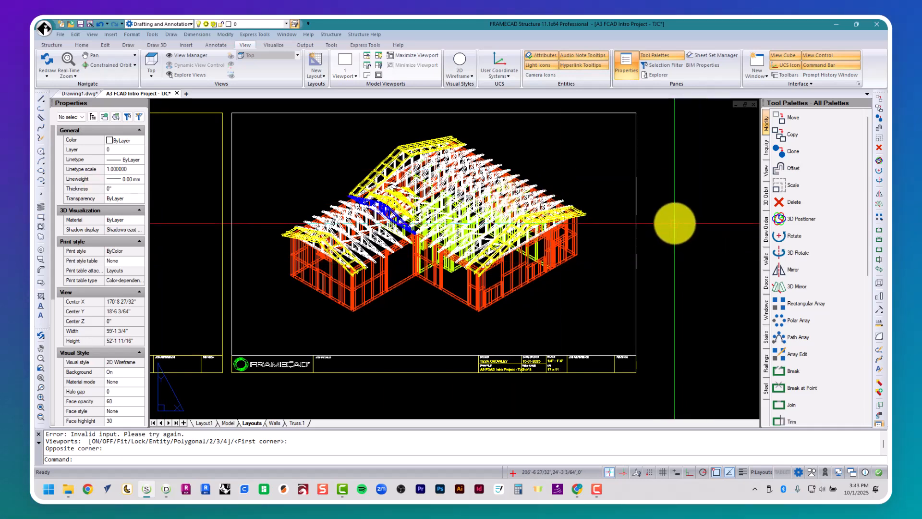
Step: Activate the viewport with the 3D framing model on the third sheet so that its view can be changed
left_click(675, 223)
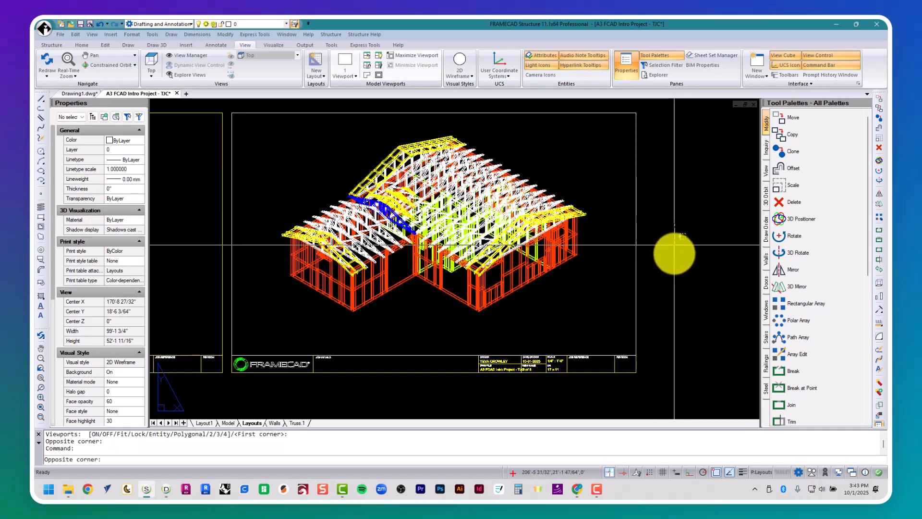
left_click(690, 265)
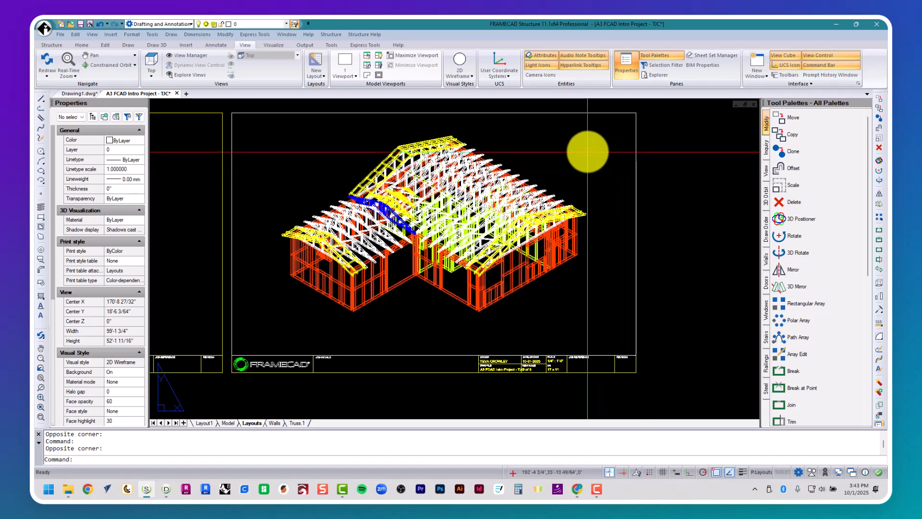
double_click(570, 156)
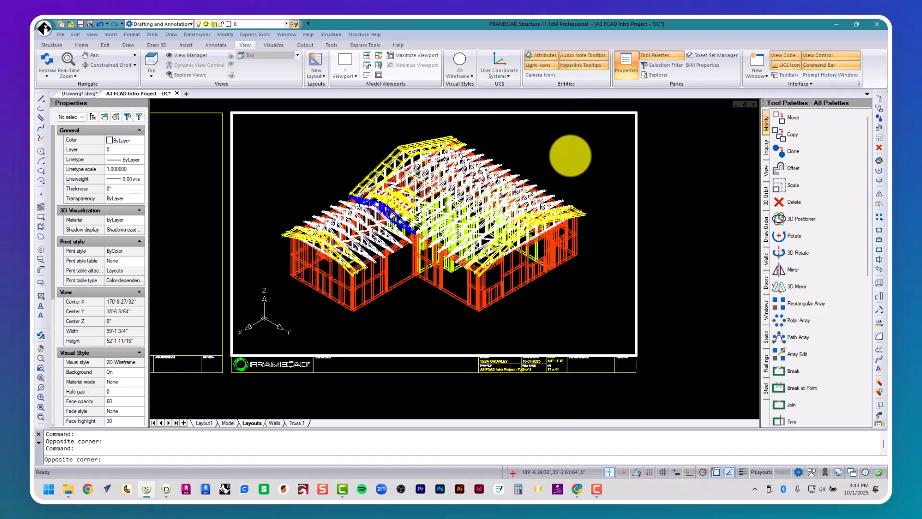
mouse_move(597, 151)
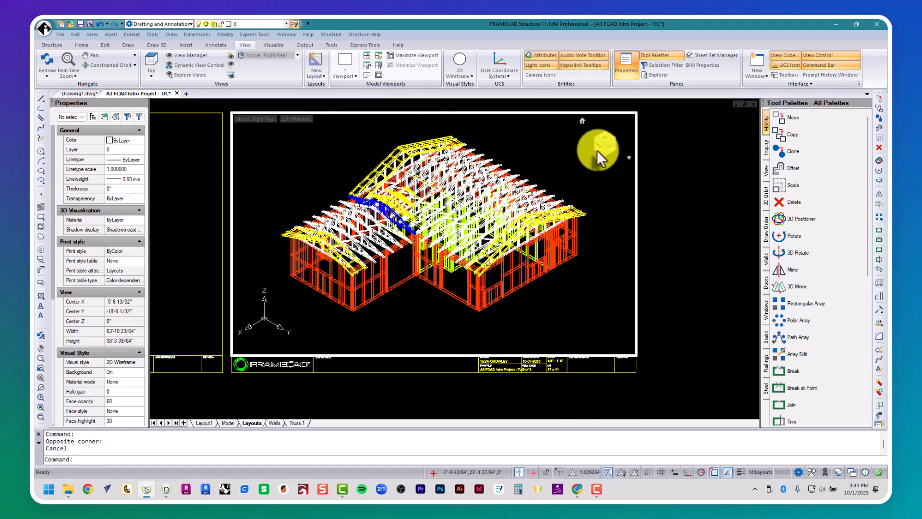
Step: Try the framing model from other corner and side orientations, then restore the Above, Right Rear view
left_click(595, 138)
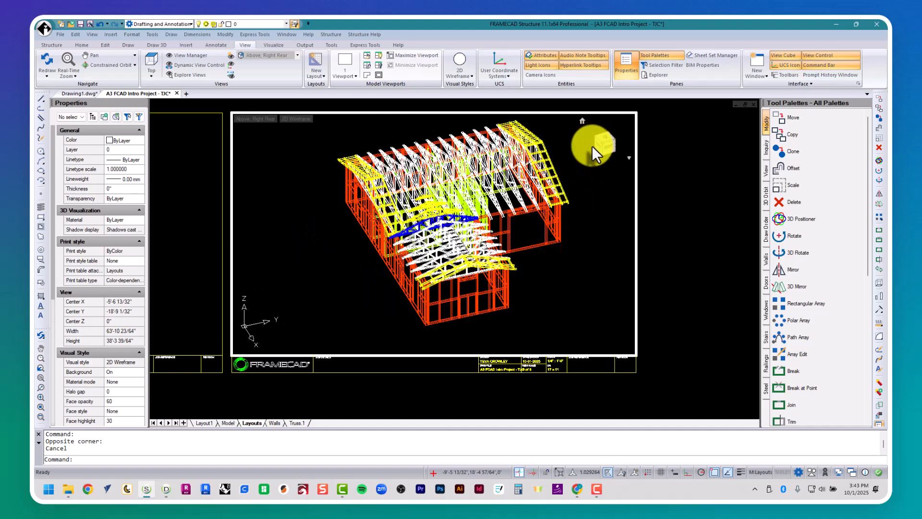
left_click(595, 138)
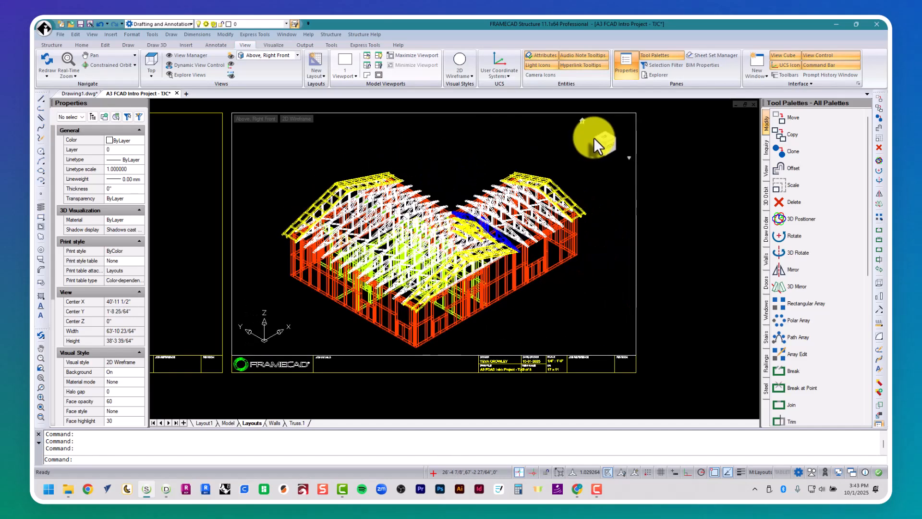
left_click(594, 139)
left_click(594, 138)
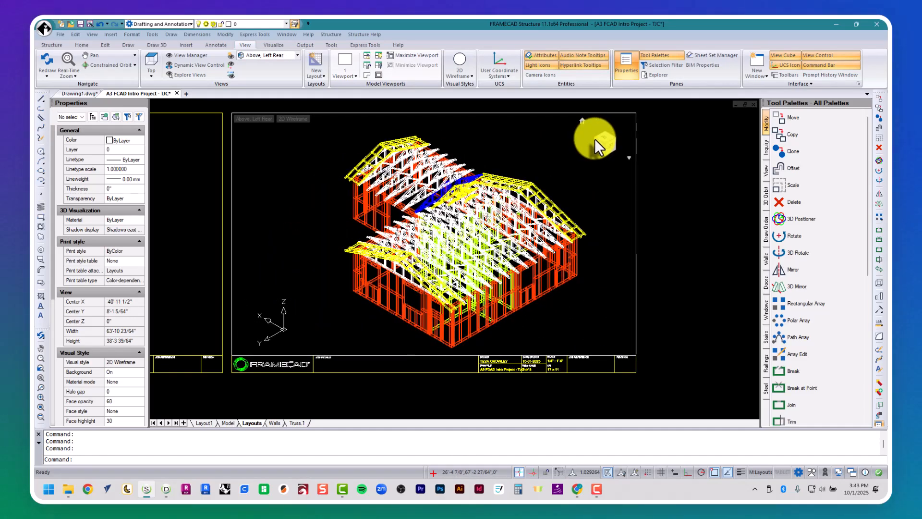
left_click(595, 140)
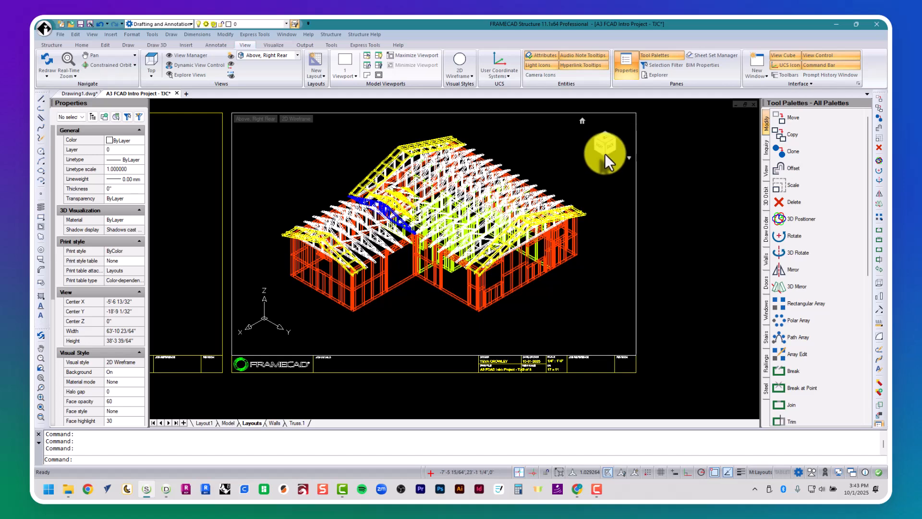
left_click(604, 155)
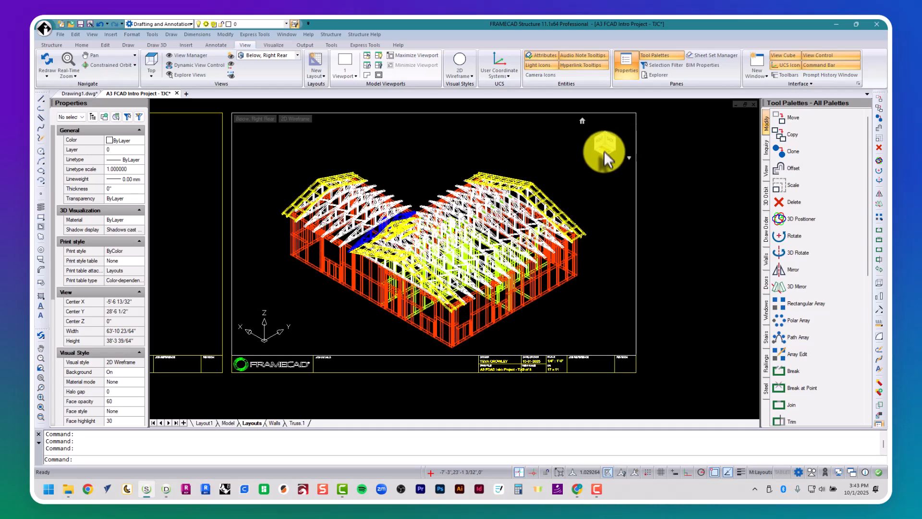
left_click(604, 139)
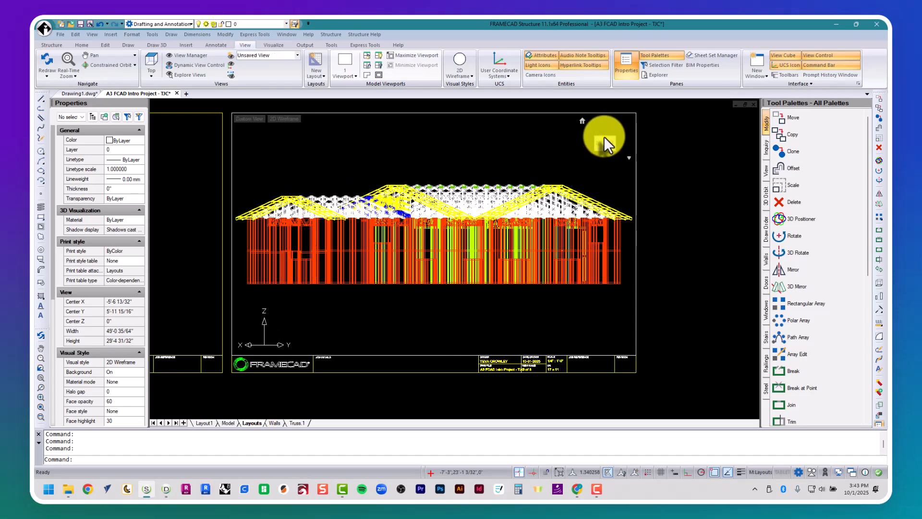
left_click(604, 137)
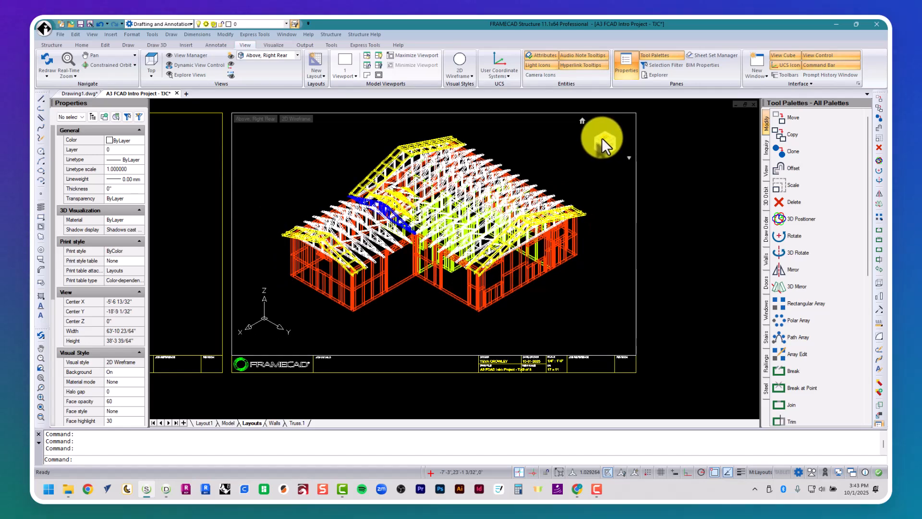
Step: Try the Realistic, Hidden and Conceptual visual styles on the framing model in the active viewport
left_click(466, 76)
left_click(473, 149)
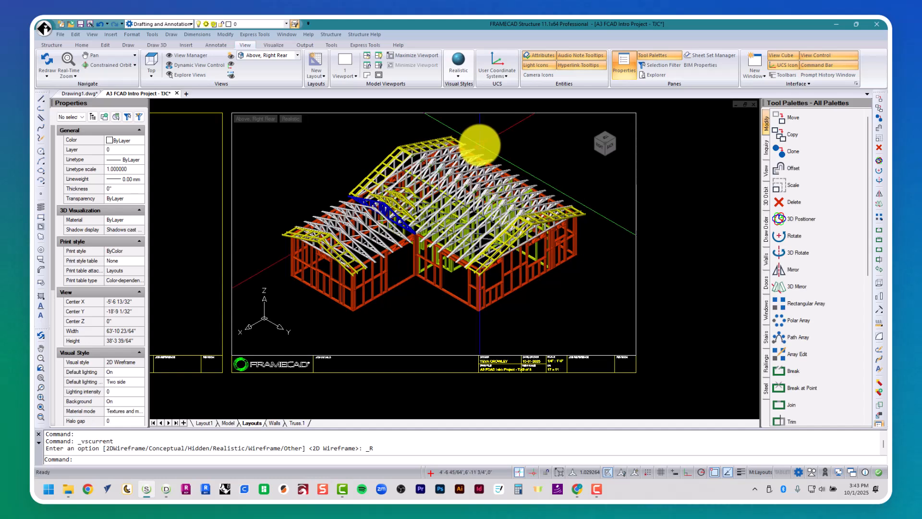
left_click(459, 73)
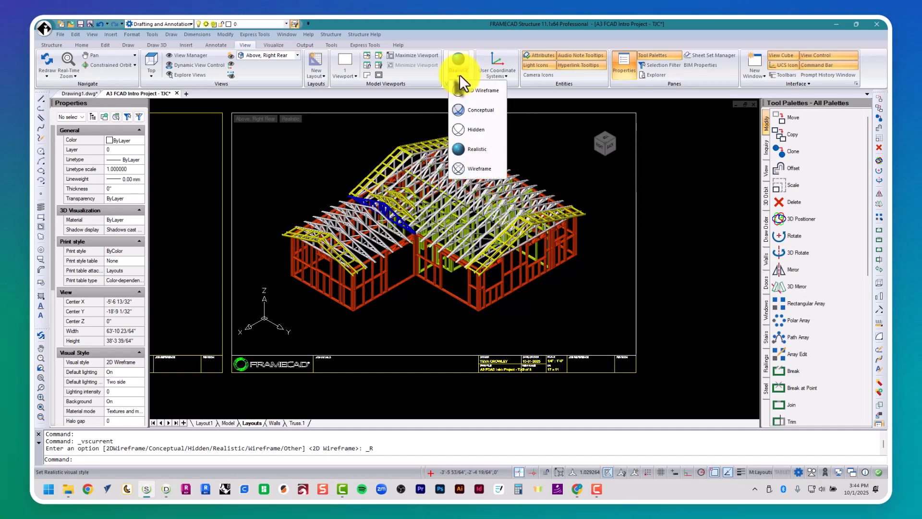
left_click(475, 132)
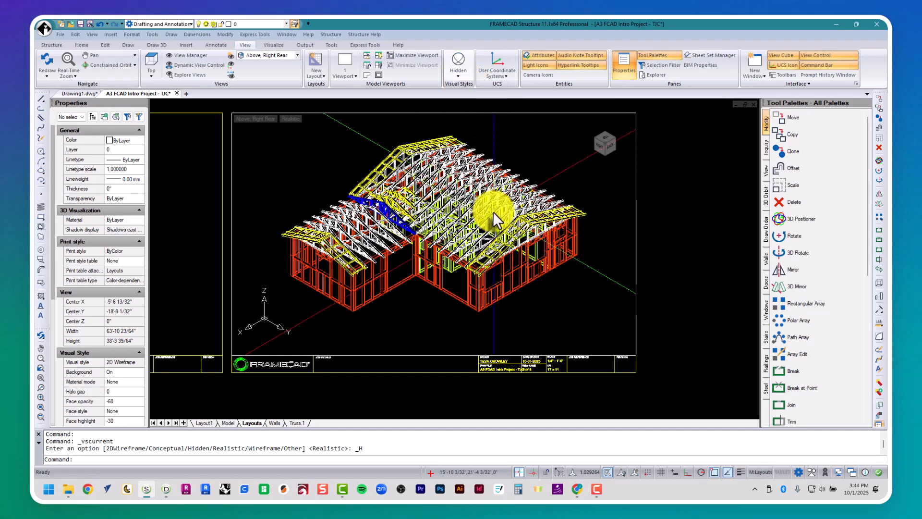
left_click(458, 73)
left_click(473, 110)
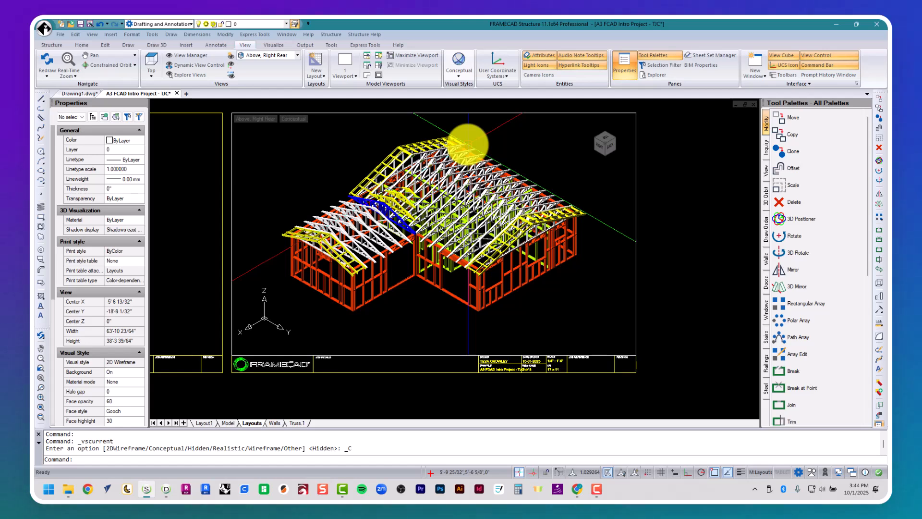
Step: Apply the Realistic visual style to the framing model and leave the viewport to return to paper space
left_click(460, 75)
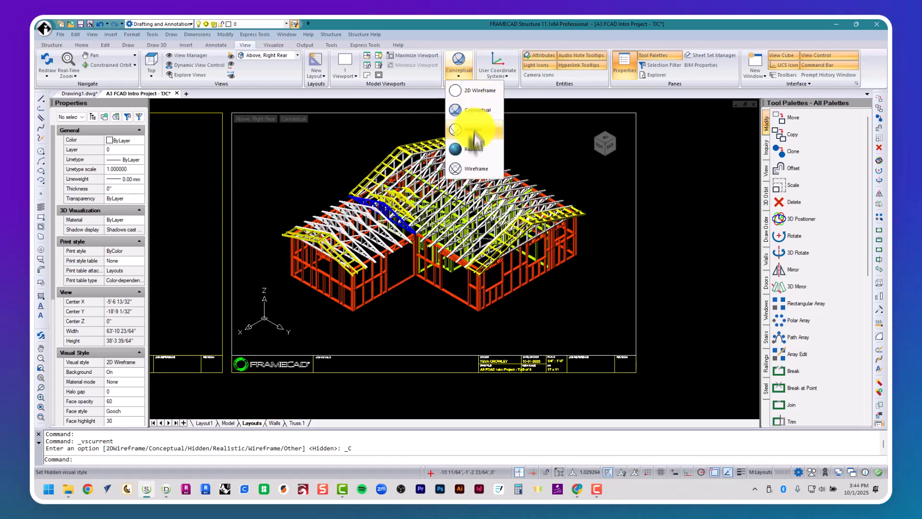
left_click(475, 153)
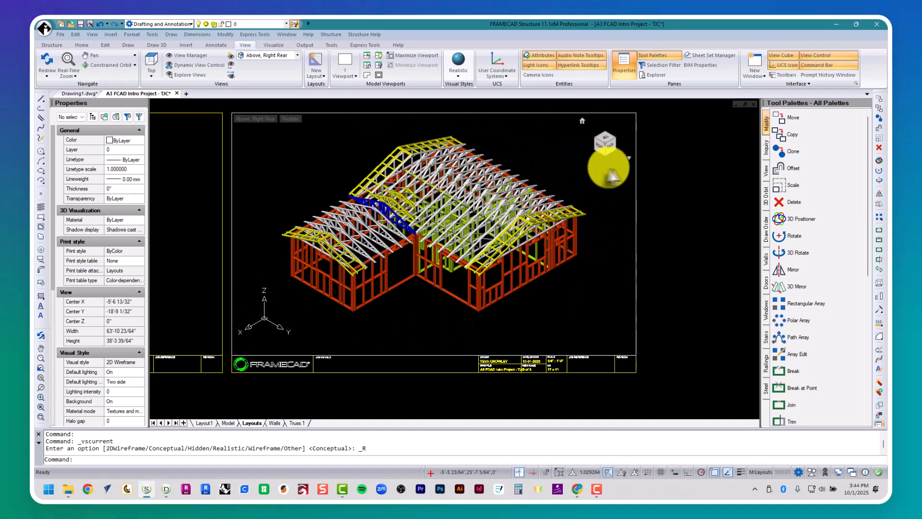
double_click(701, 171)
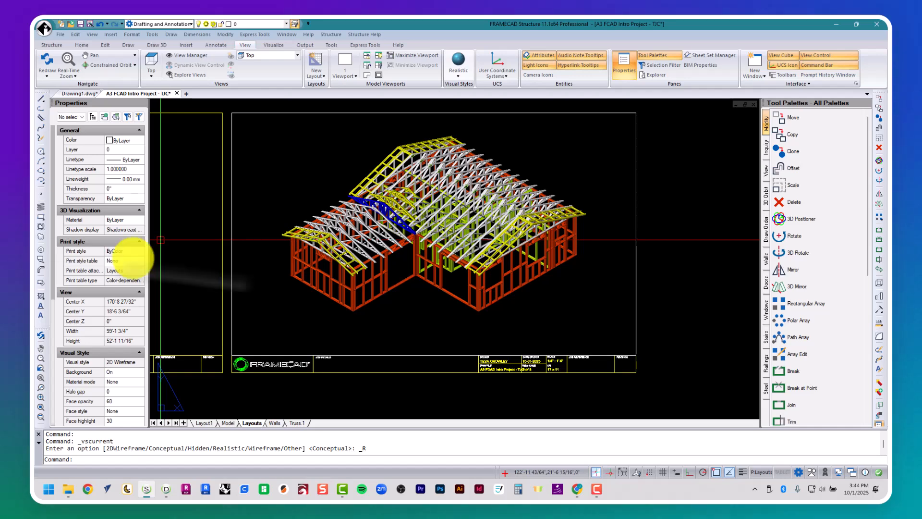
Step: Open the PDF export and include all tables: Layouts, Walls and Truss.1
scroll(412, 283, "down", 5)
scroll(412, 283, "down", 3)
scroll(327, 243, "up", 5)
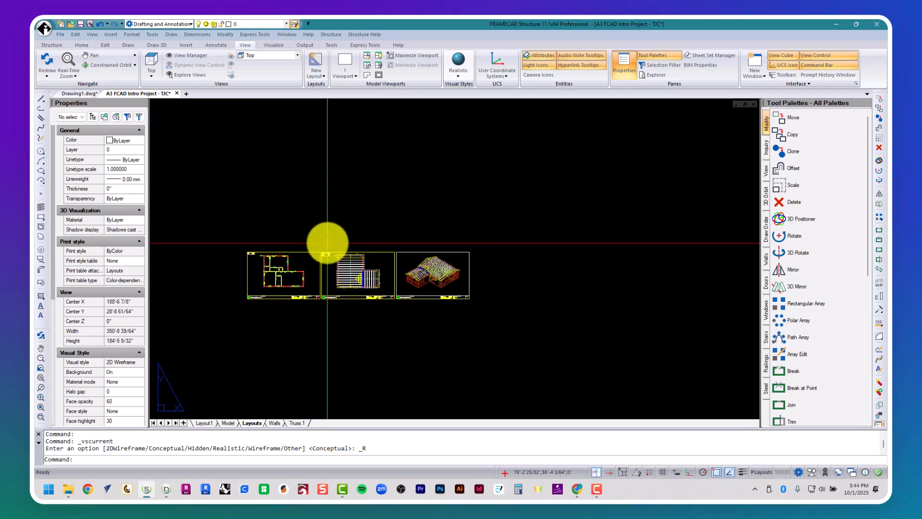
middle_click(320, 243)
middle_click(321, 243)
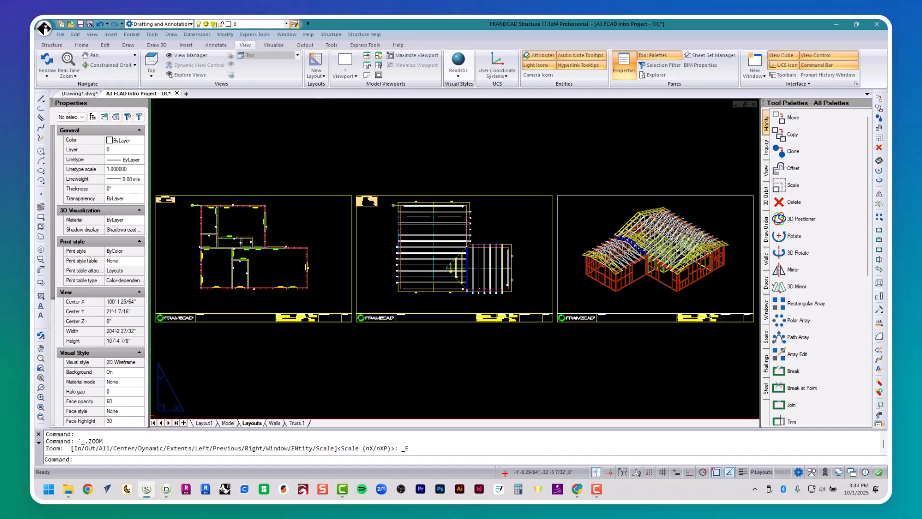
left_click(60, 34)
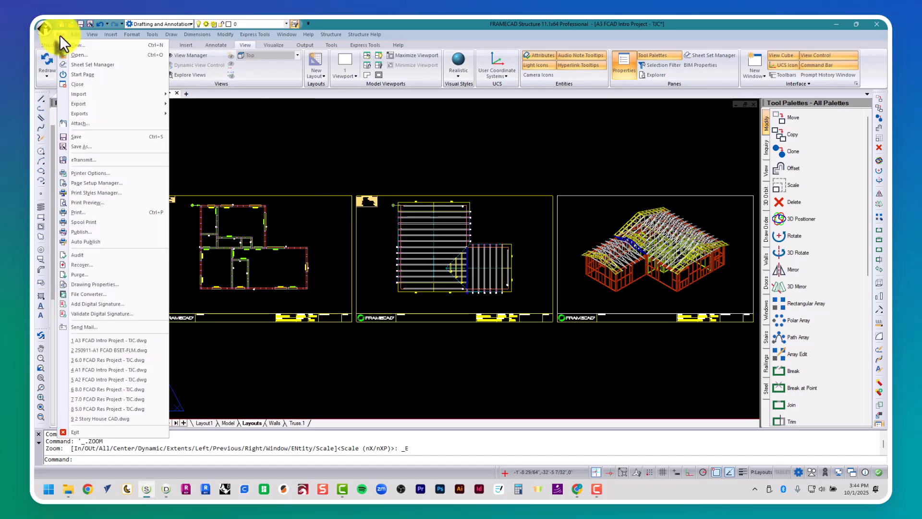
mouse_move(90, 115)
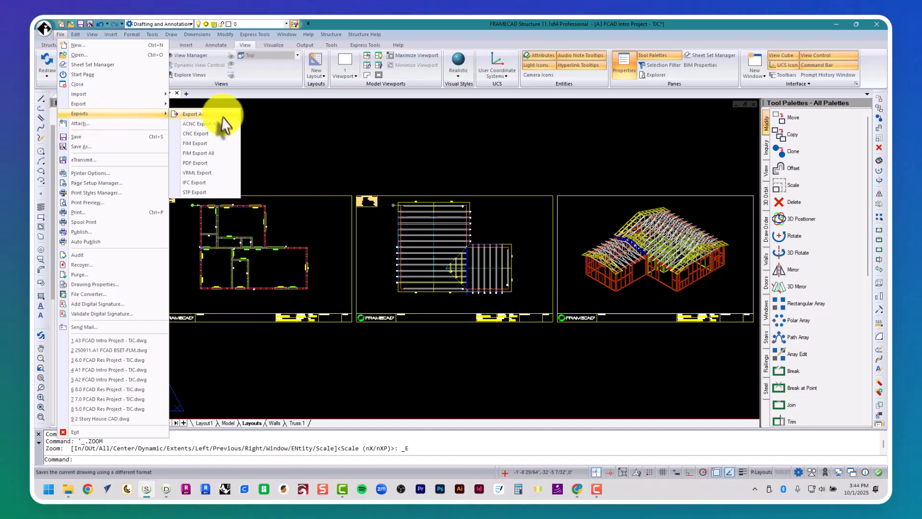
left_click(232, 163)
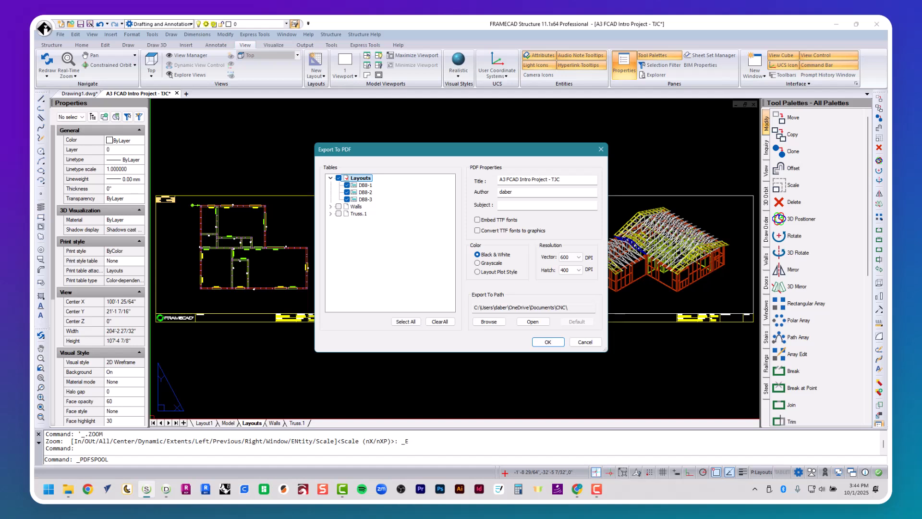
left_click(408, 322)
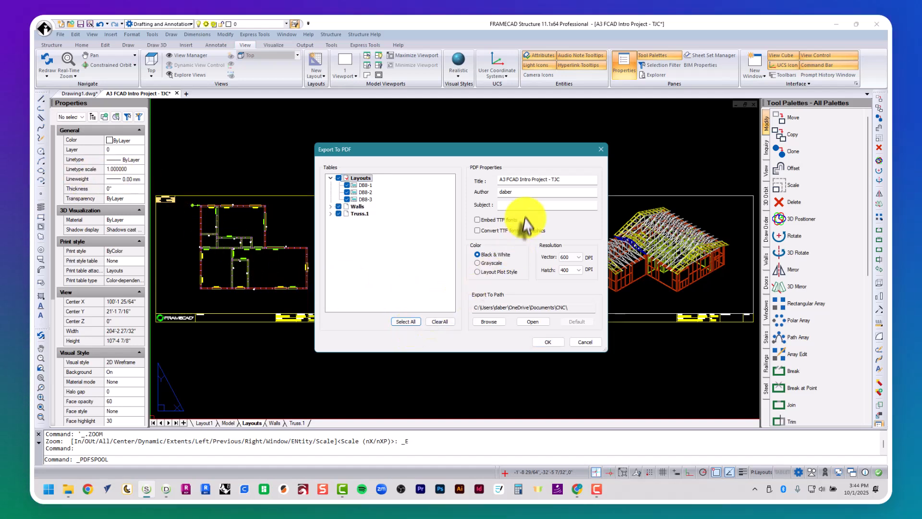
Step: Browse for the PDF export path and expand This PC and the J: Google Drive down to the My Drive folders
left_click(498, 321)
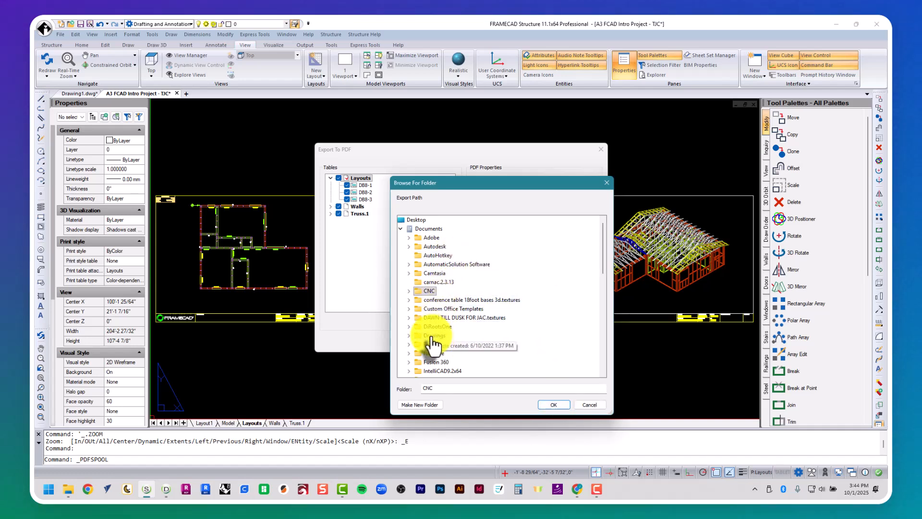
scroll(434, 343, "down", 10)
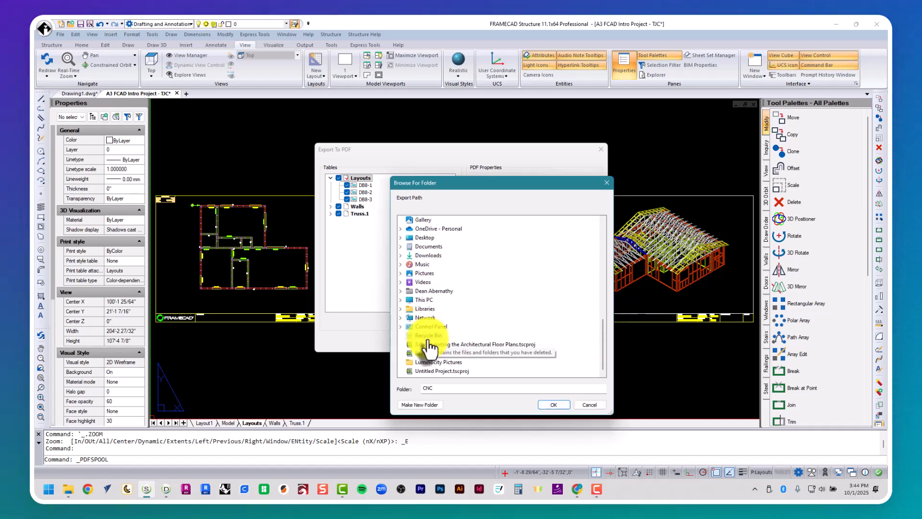
scroll(434, 377, "up", 10)
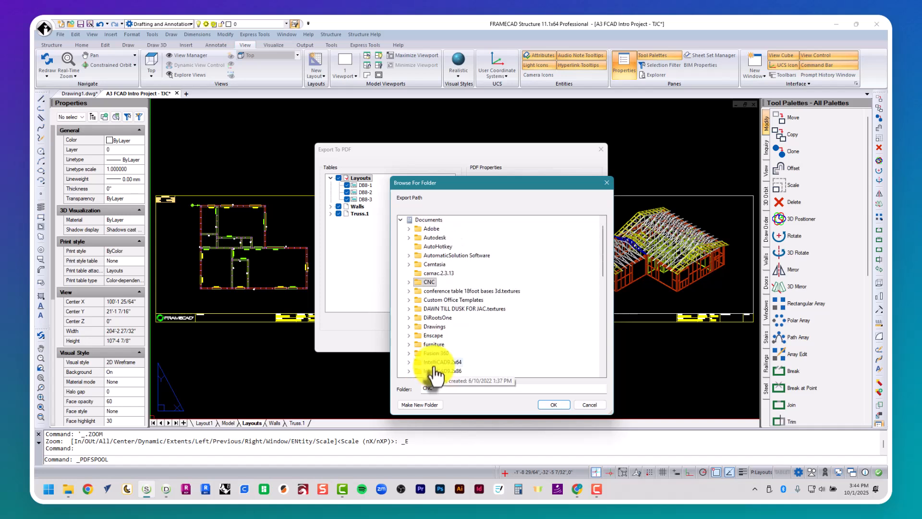
left_click(400, 229)
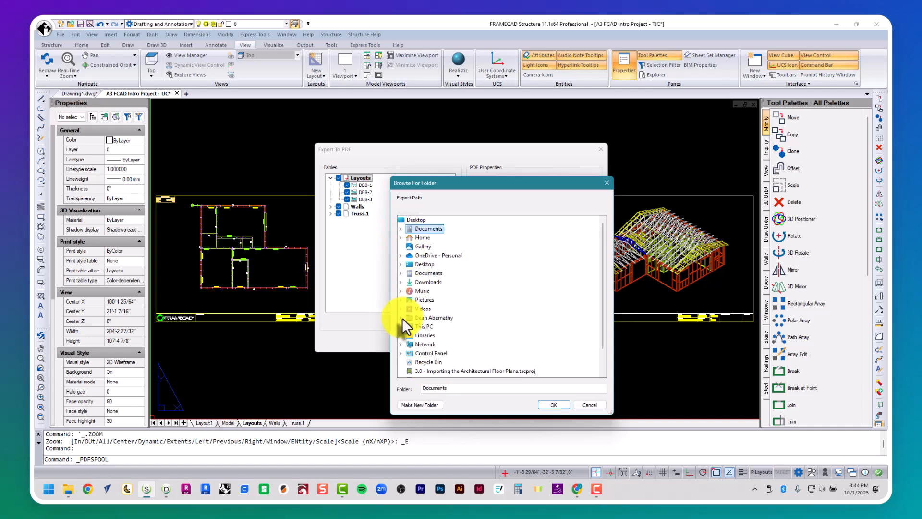
scroll(403, 319, "down", 1)
left_click(401, 299)
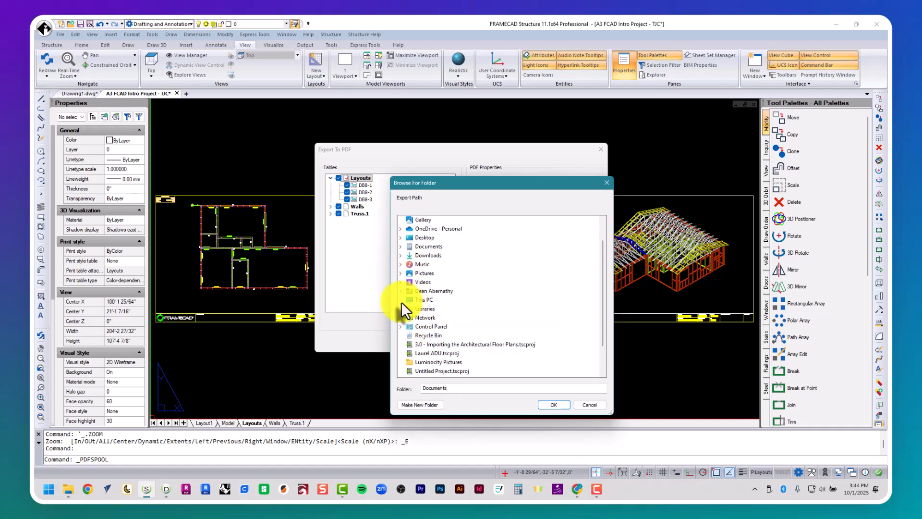
left_click(408, 335)
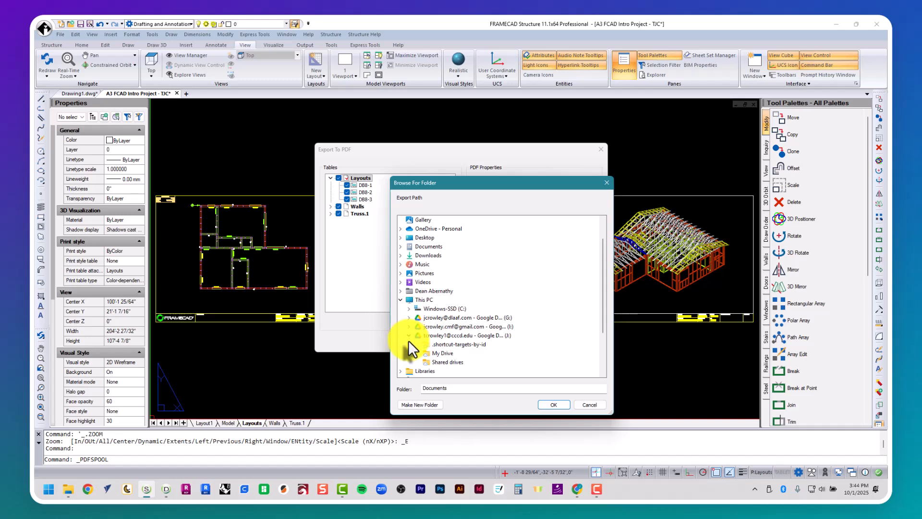
scroll(408, 340, "down", 2)
left_click(417, 291)
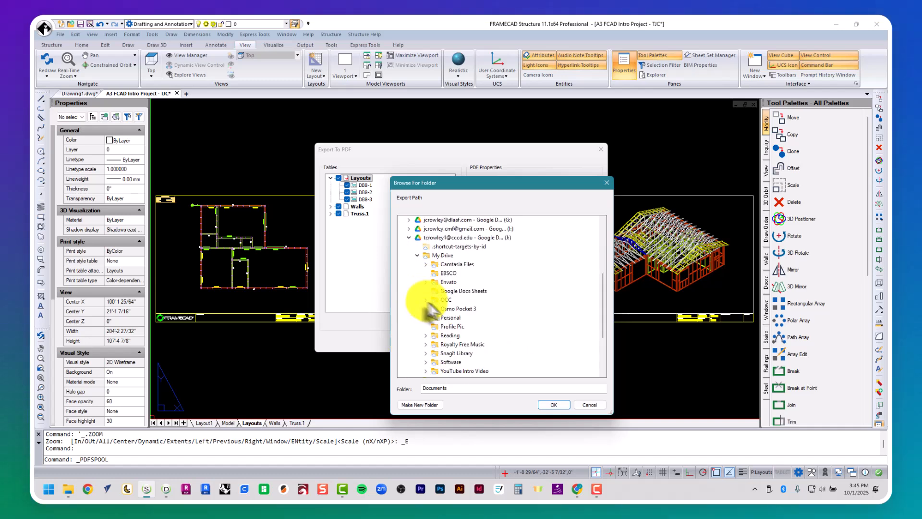
Step: Expand OCC > 2025 > 5 - Fall 2025 > 5 - ARCH A104 Intro to FrameCAD and select the 2 - Lectures folder
left_click(426, 299)
left_click(435, 255)
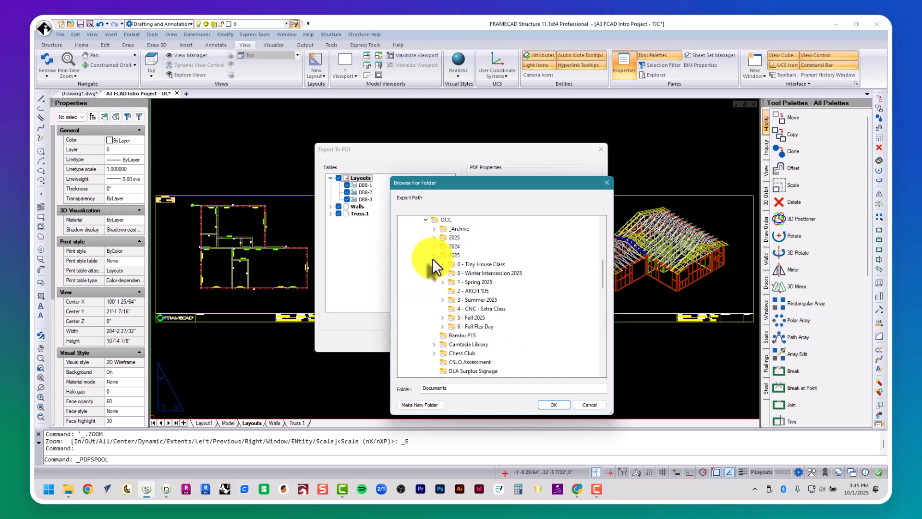
left_click(443, 317)
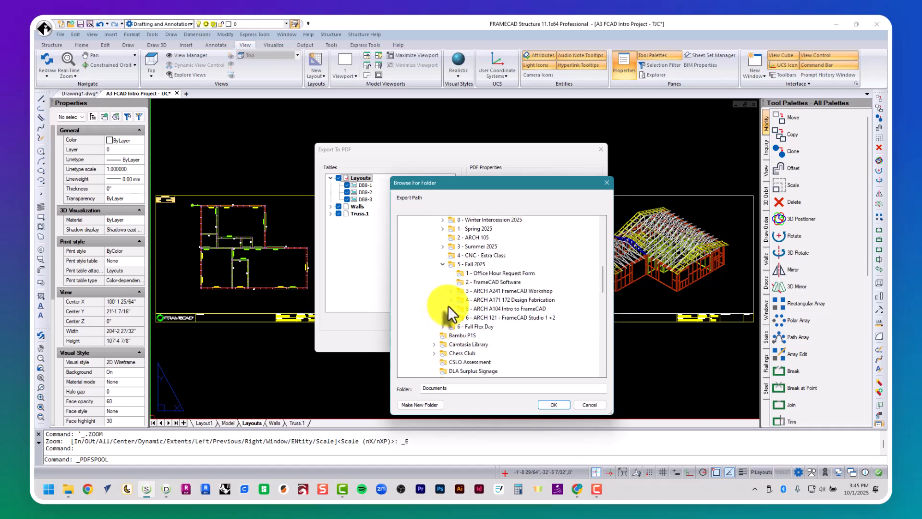
left_click(450, 309)
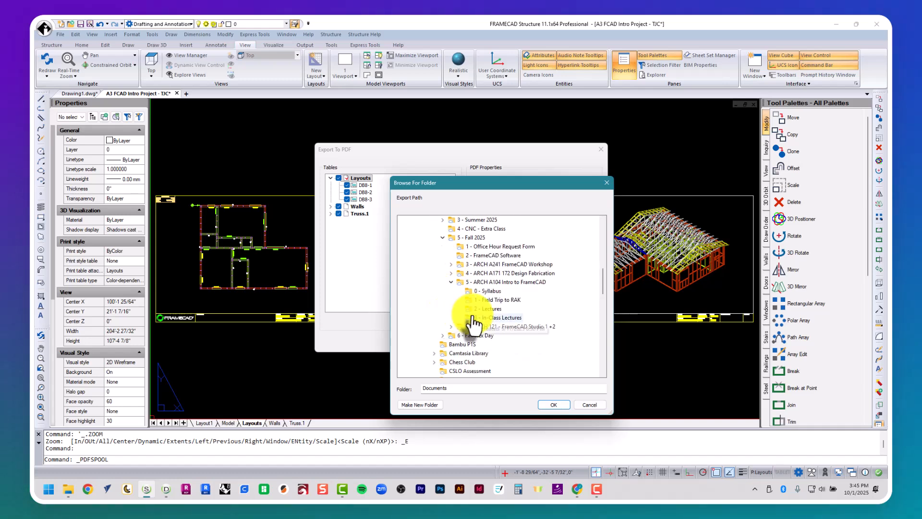
left_click(474, 311)
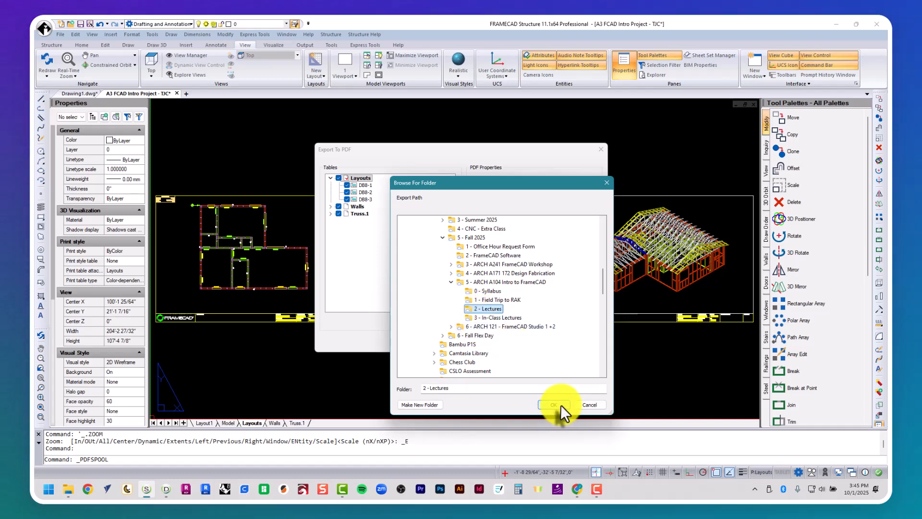
Step: Create a new folder named PDF inside 2 - Lectures and set it as the export path
left_click(422, 404)
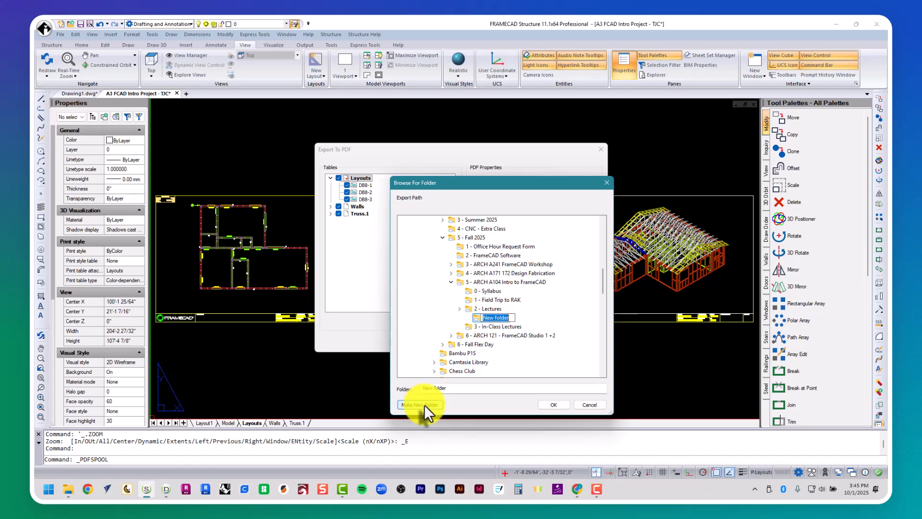
type("PDF")
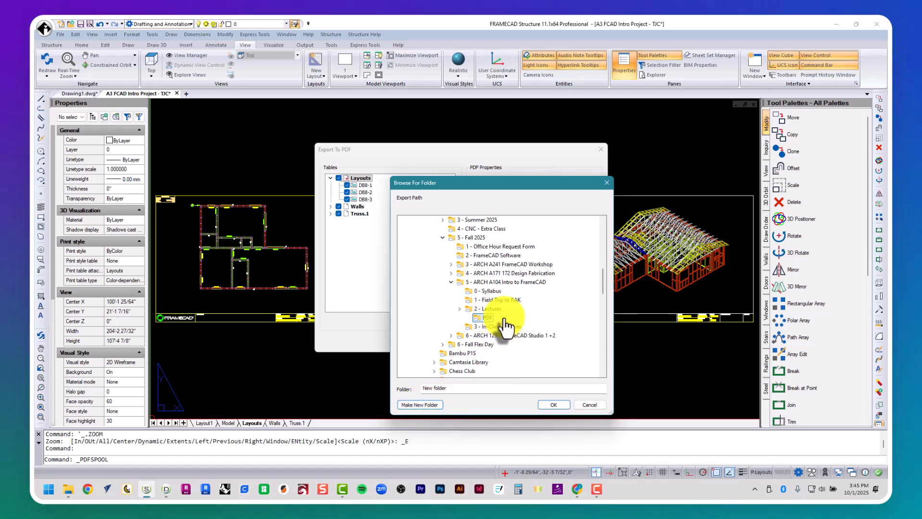
left_click(547, 406)
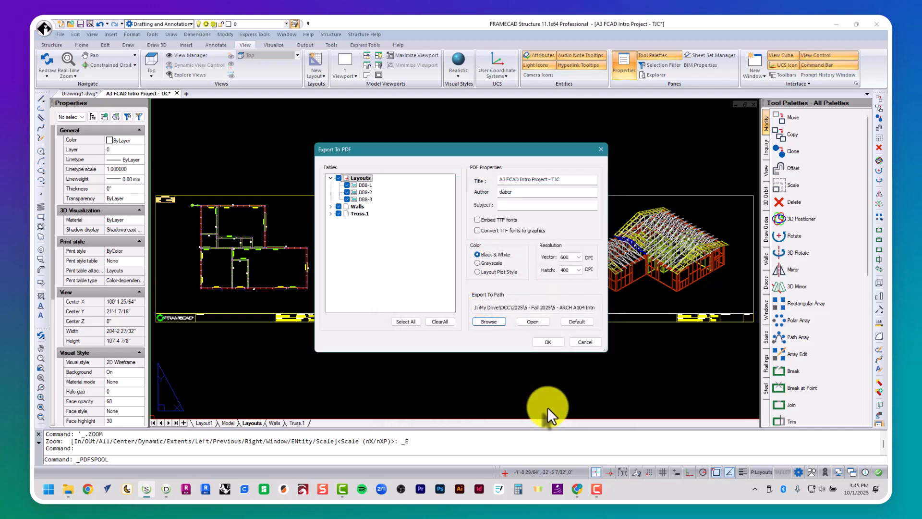
Step: Check the full export path and export the Layouts, Walls and Truss.1 tables to PDF
left_click_drag(552, 308, 623, 306)
left_click(555, 343)
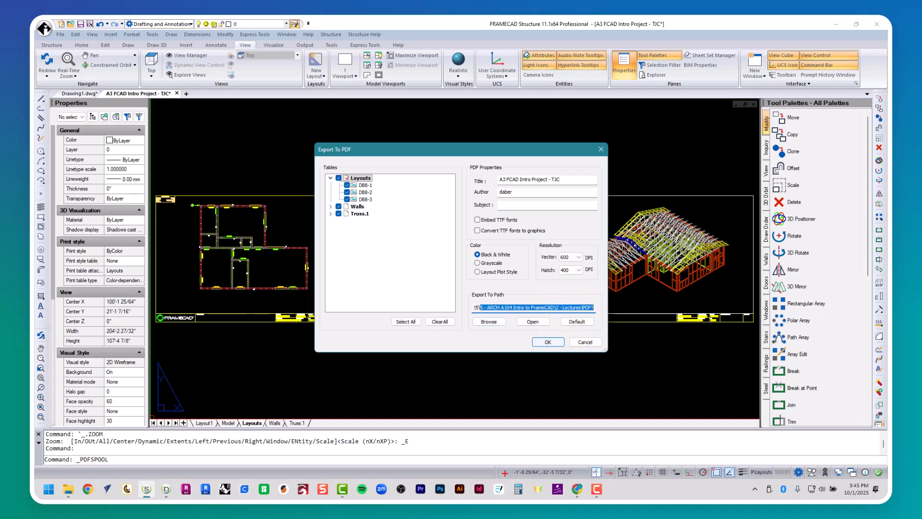
left_click(552, 345)
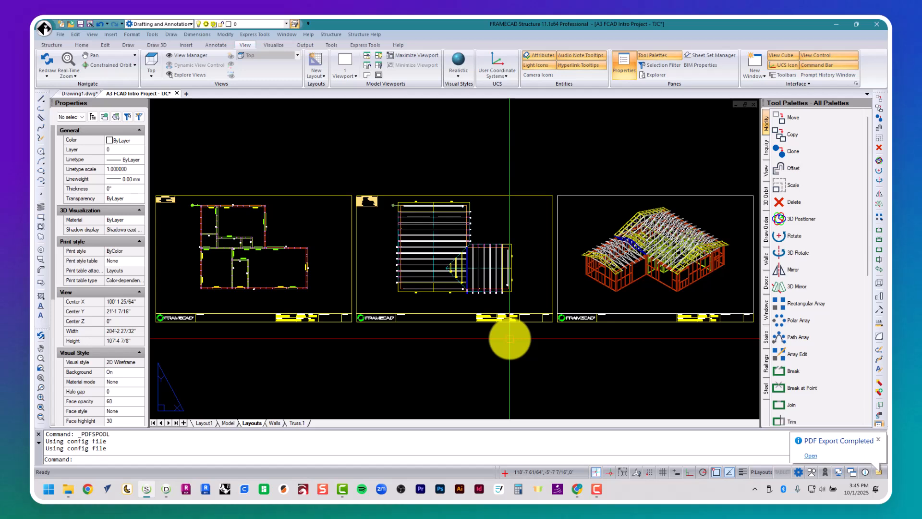
Step: Switch to File Explorer and open My Drive on the J: Google Drive to locate the exported files
left_click(811, 456)
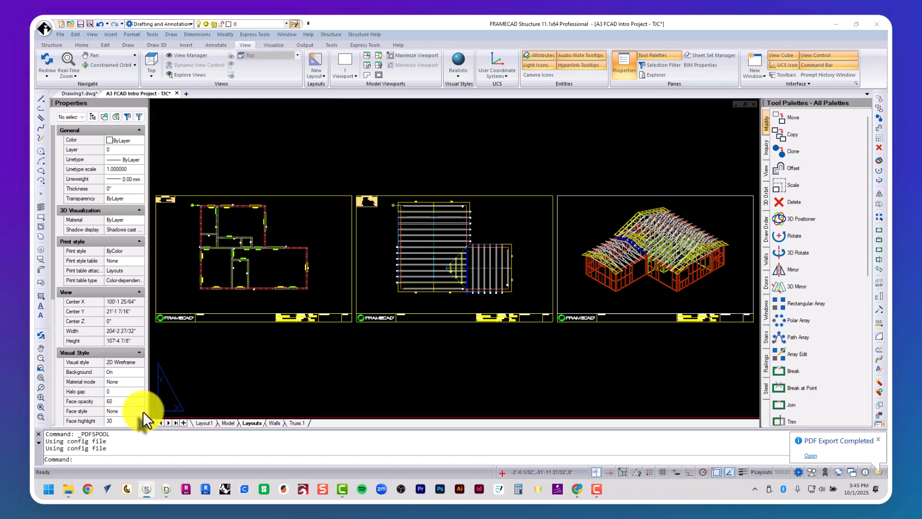
left_click(72, 488)
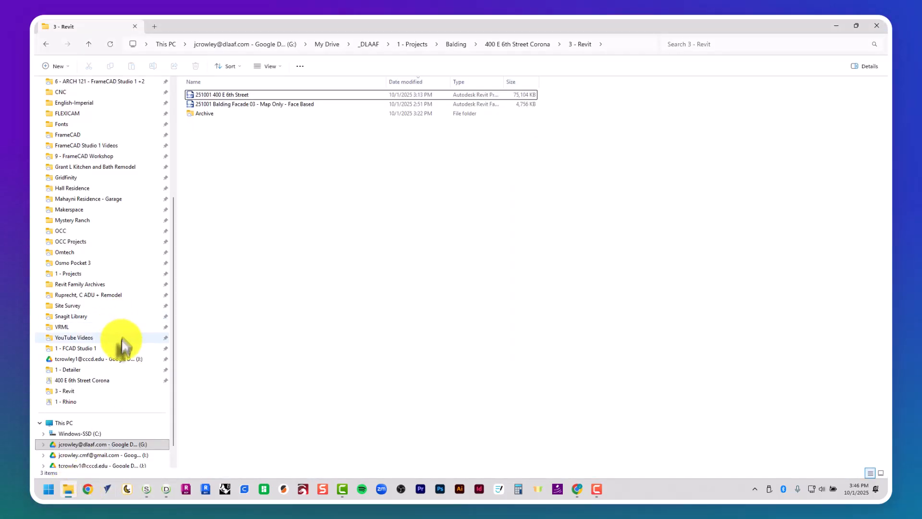
left_click(325, 45)
left_click(167, 44)
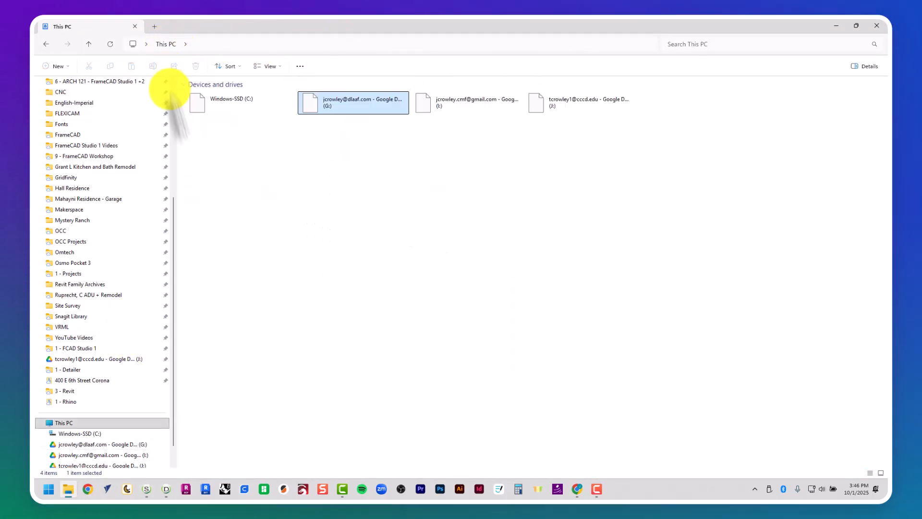
double_click(573, 112)
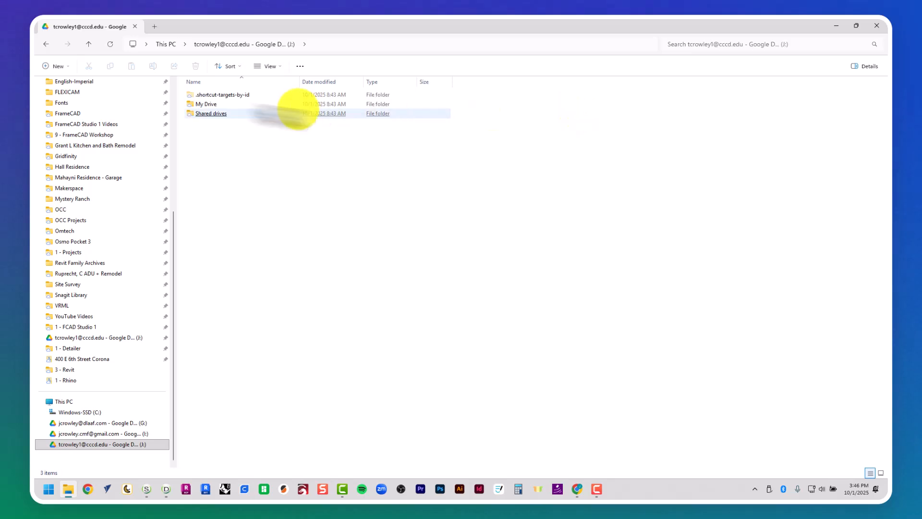
double_click(244, 106)
Step: Open OCC > 2025 > 5 - Fall 2025 > 5 - ARCH A104 Intro to FrameCAD > 2 - Lectures > PDF
double_click(243, 132)
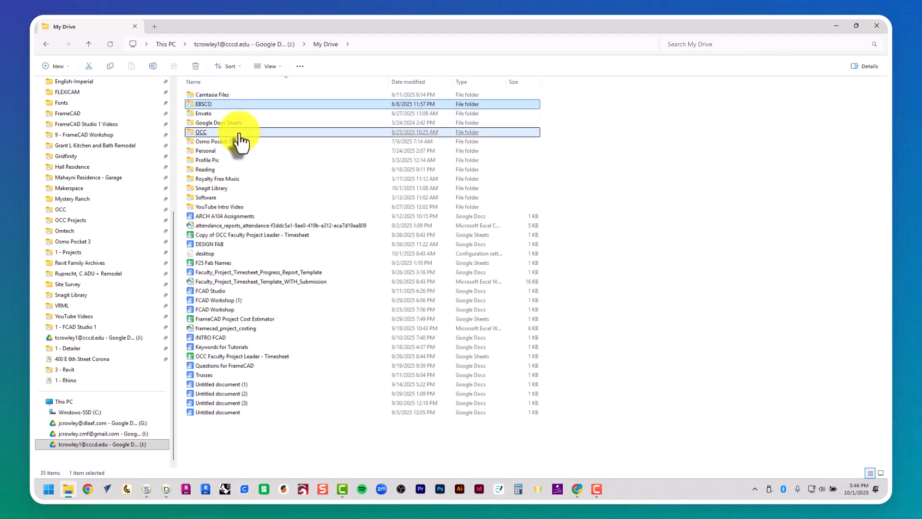
left_click(241, 124)
double_click(240, 124)
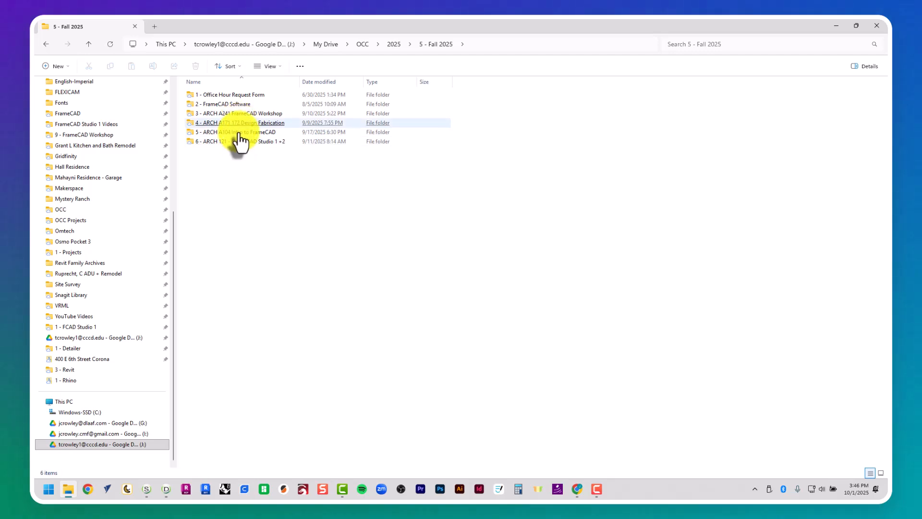
double_click(236, 132)
double_click(239, 117)
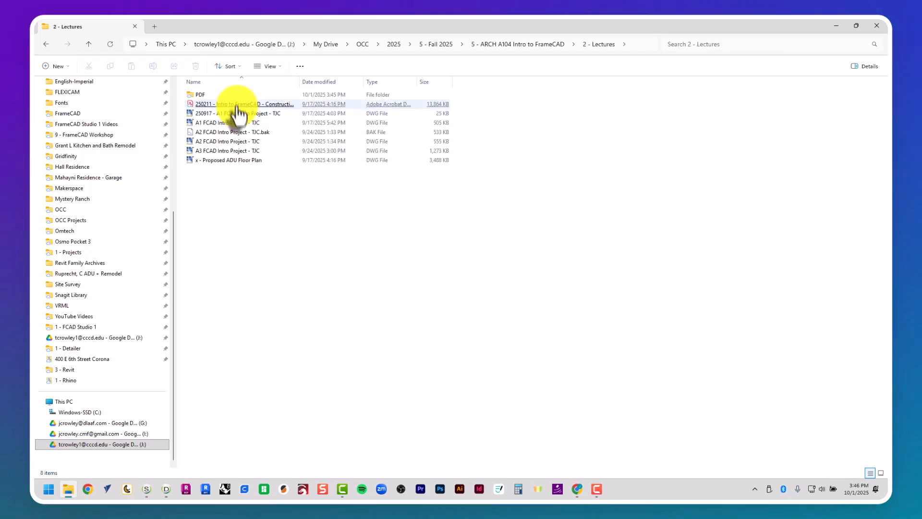
double_click(236, 95)
left_click_drag(306, 154, 227, 151)
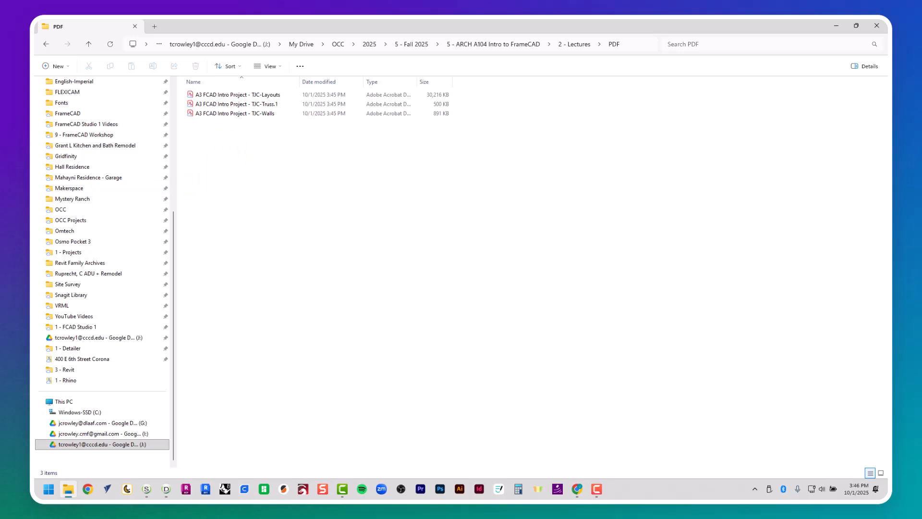
Step: Open the A3 FCAD Intro Project - TJC-Layouts PDF, review its pages, and return to FRAMECAD Structure
left_click(237, 95)
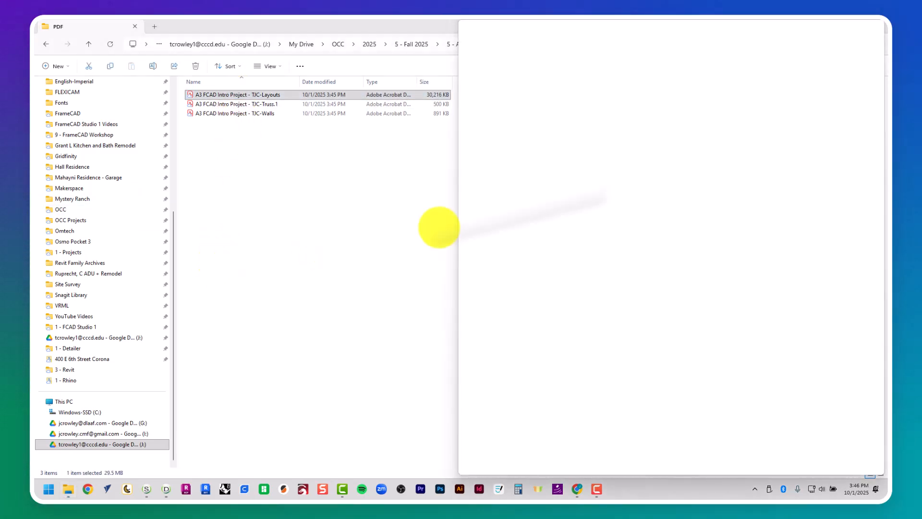
left_click(850, 31)
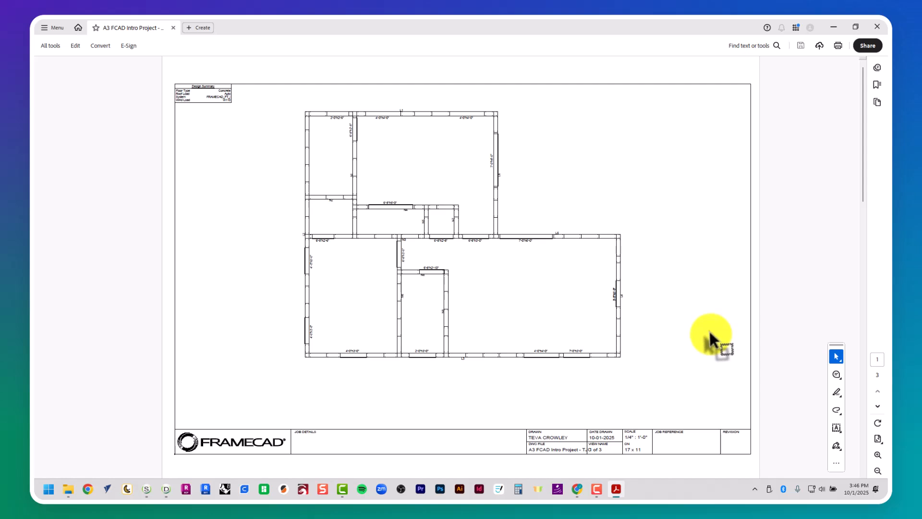
scroll(708, 329, "down", 3)
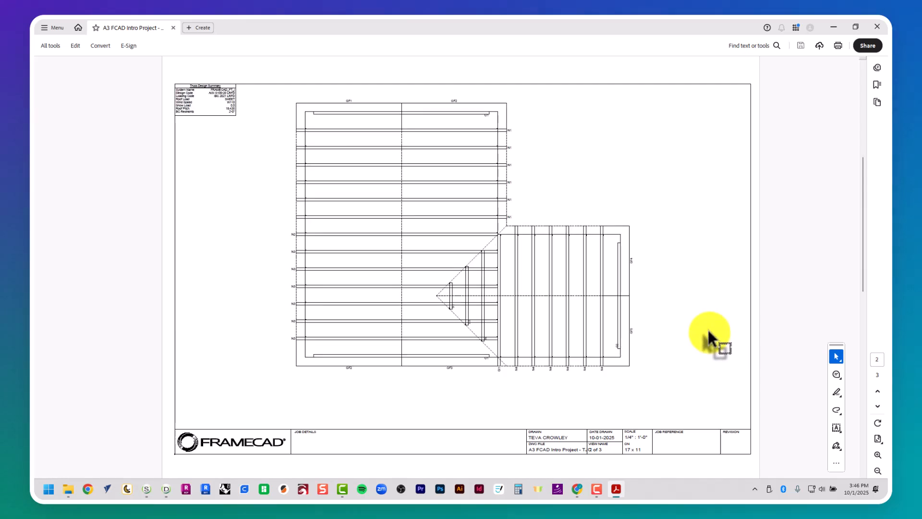
scroll(708, 330, "up", 3)
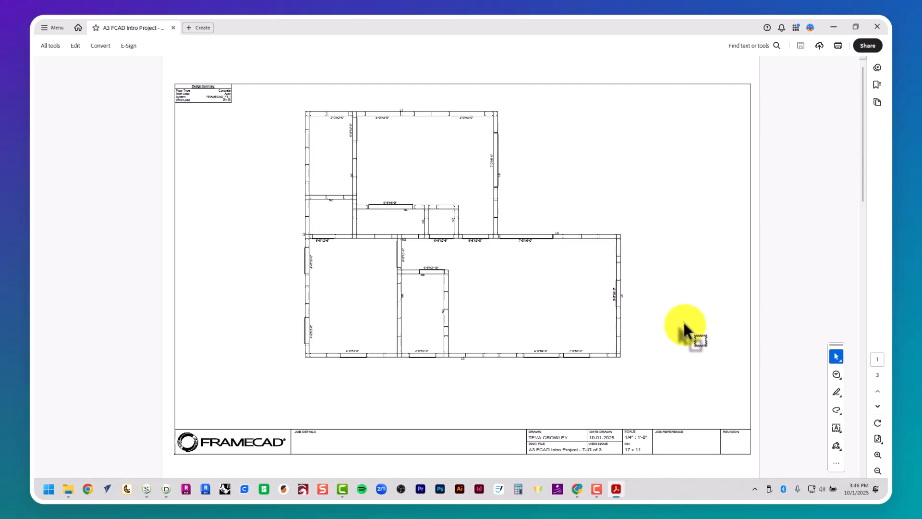
scroll(683, 321, "down", 3)
scroll(545, 302, "down", 3)
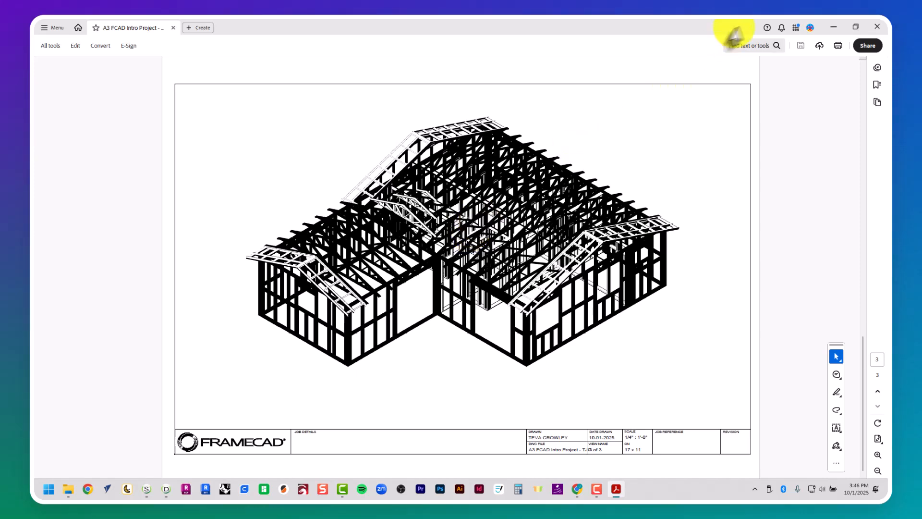
left_click(832, 27)
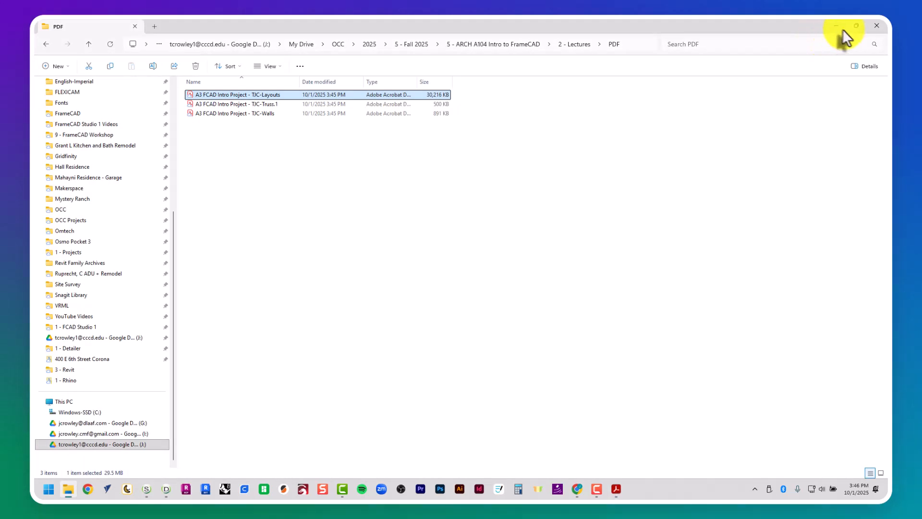
left_click(837, 26)
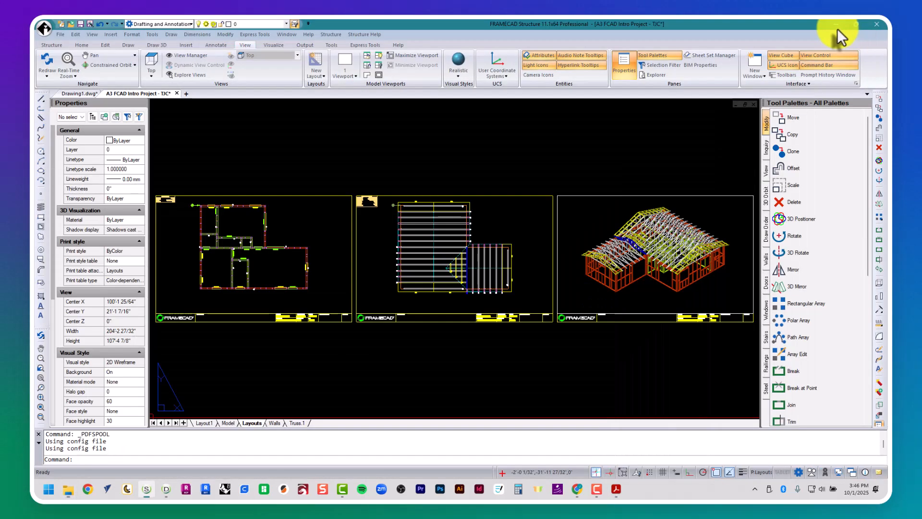
Step: Try to export only the Layouts table to PDF again with the color set to Layout Plot Style
left_click(60, 34)
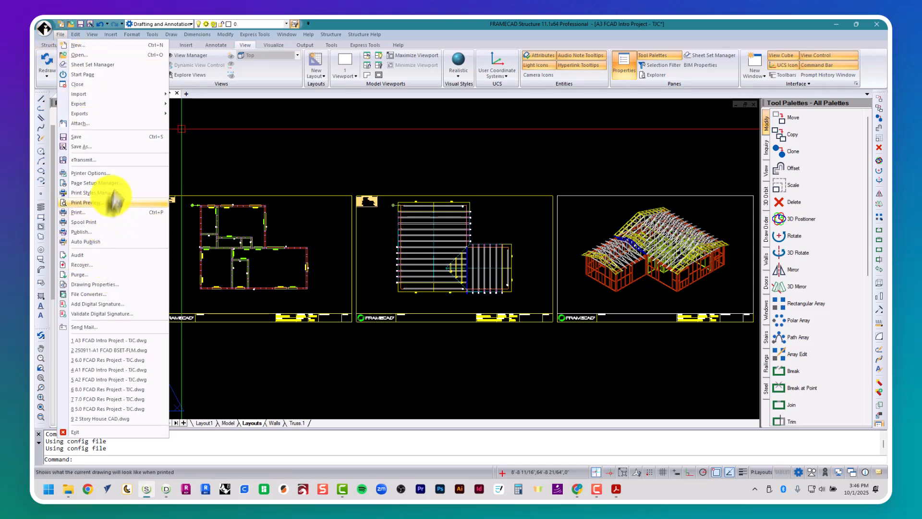
mouse_move(125, 114)
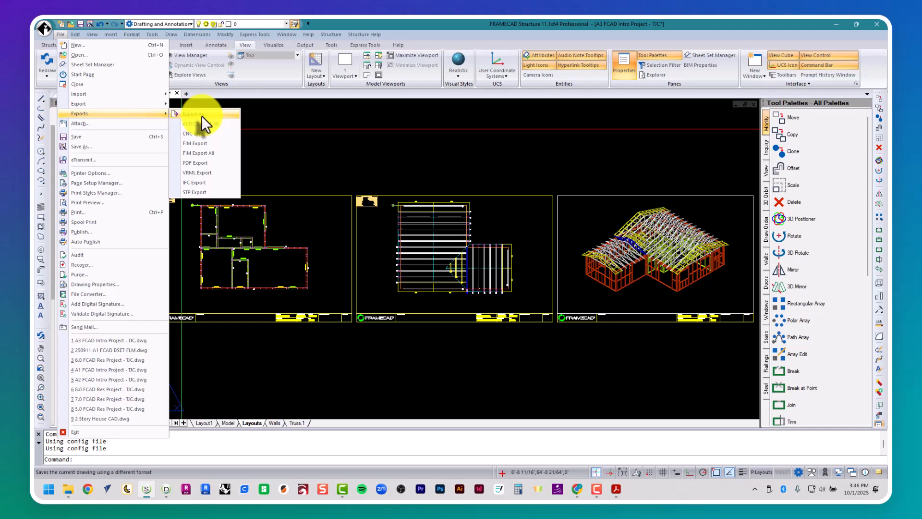
left_click(205, 163)
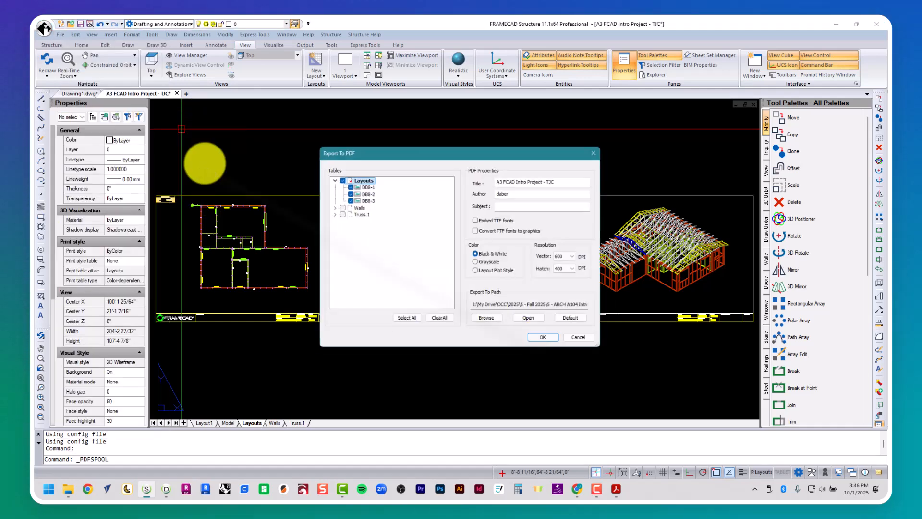
left_click(493, 264)
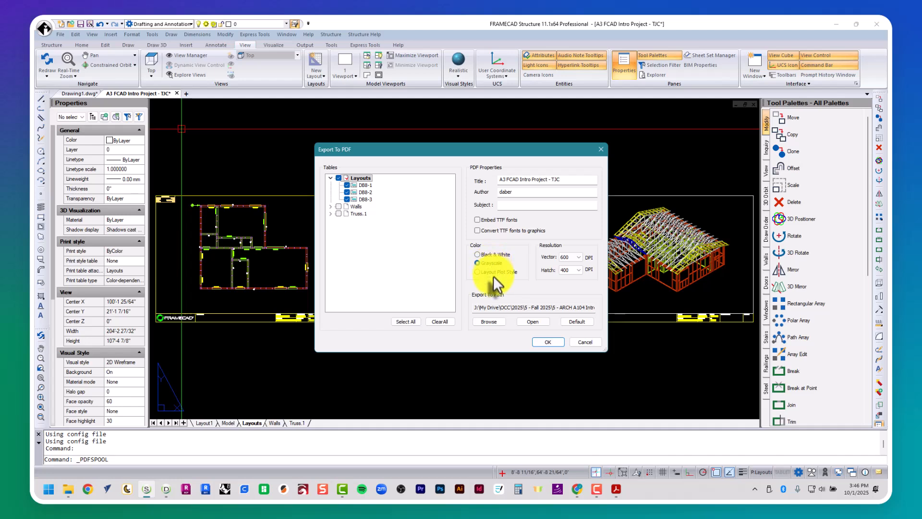
left_click(490, 272)
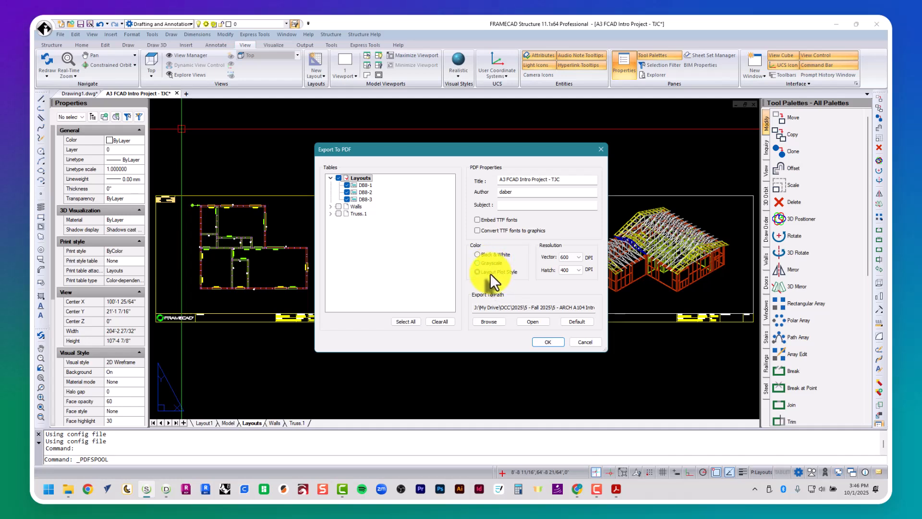
left_click(546, 343)
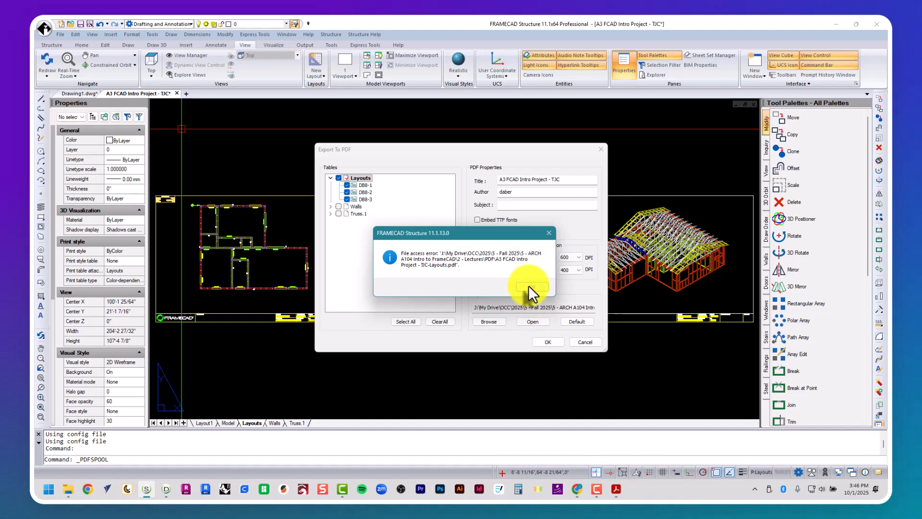
left_click(531, 295)
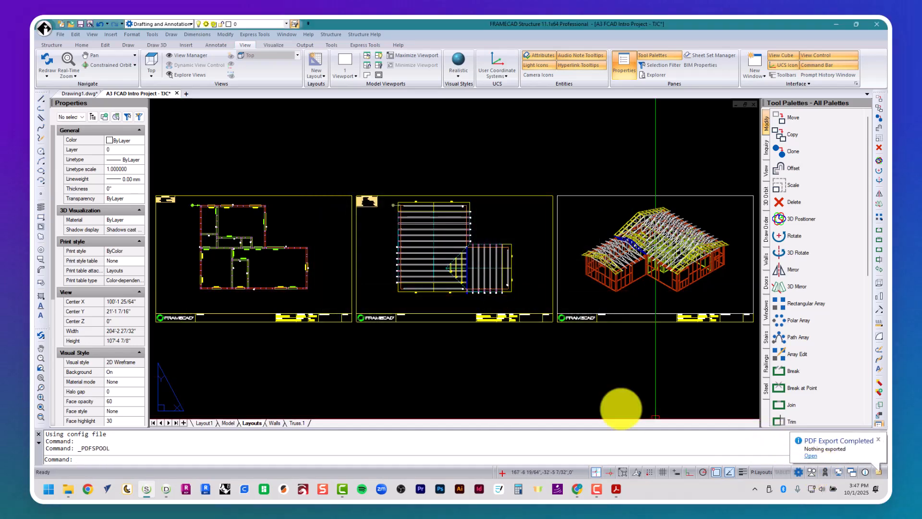
Step: Retry the PDF export with the Layouts, Walls and Truss.1 tables included, and close the Layouts PDF still open in Acrobat
key("Return")
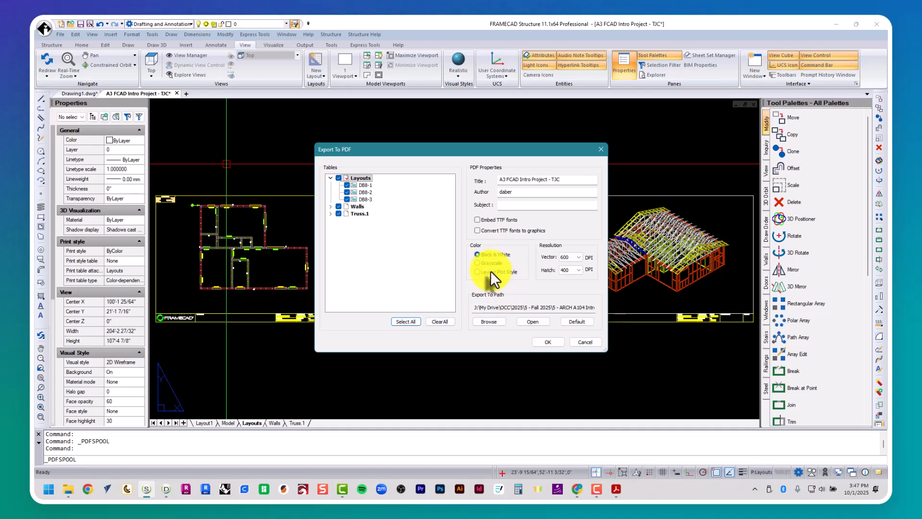
left_click(541, 342)
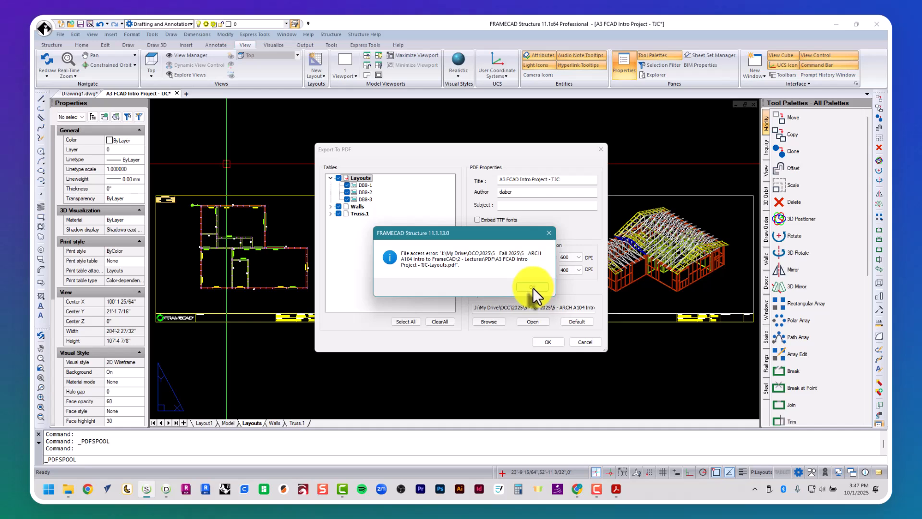
mouse_move(615, 489)
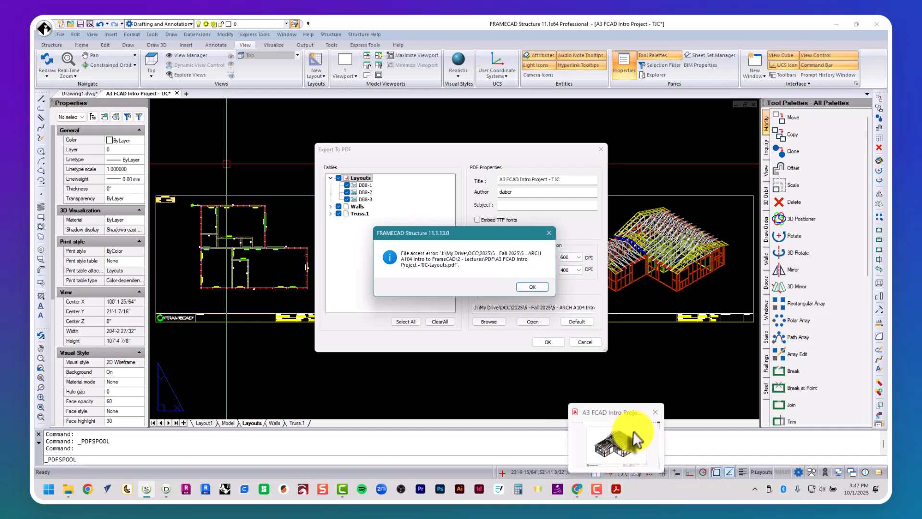
left_click(652, 414)
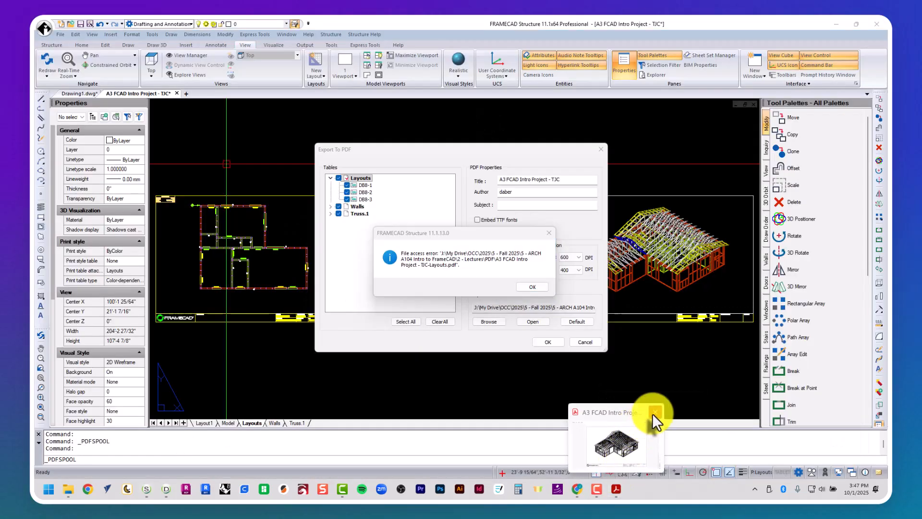
Step: Rerun the PDF export of the Layouts, Walls and Truss.1 tables, and open A3 FCAD Intro Project - TJC-Layouts from the PDF folder
left_click(527, 288)
left_click(545, 341)
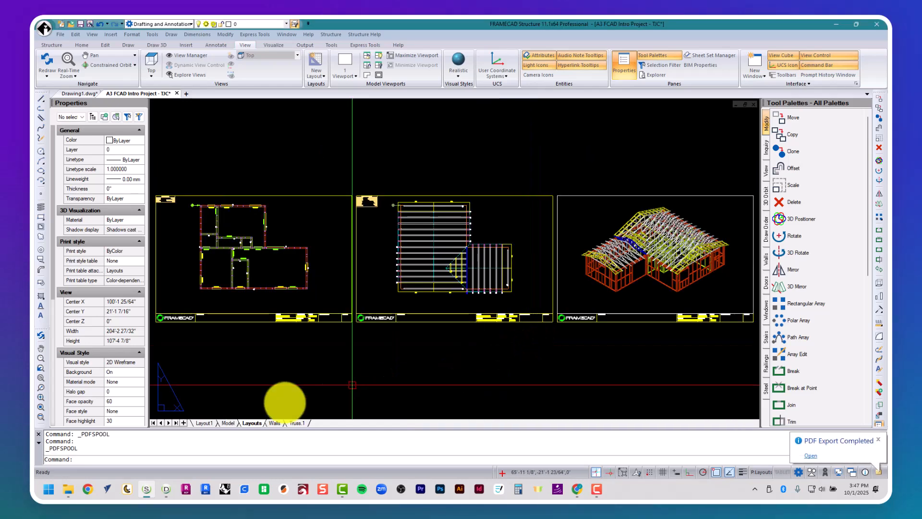
left_click(70, 489)
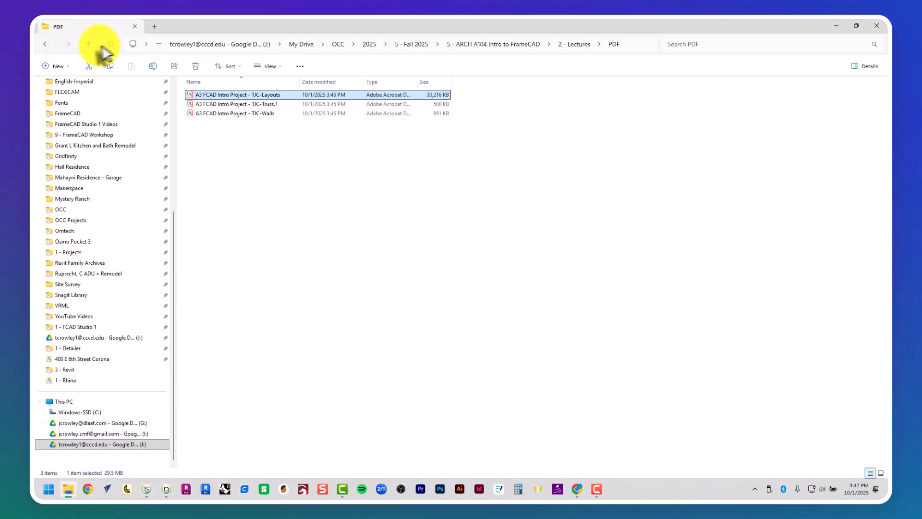
left_click(241, 129)
double_click(240, 95)
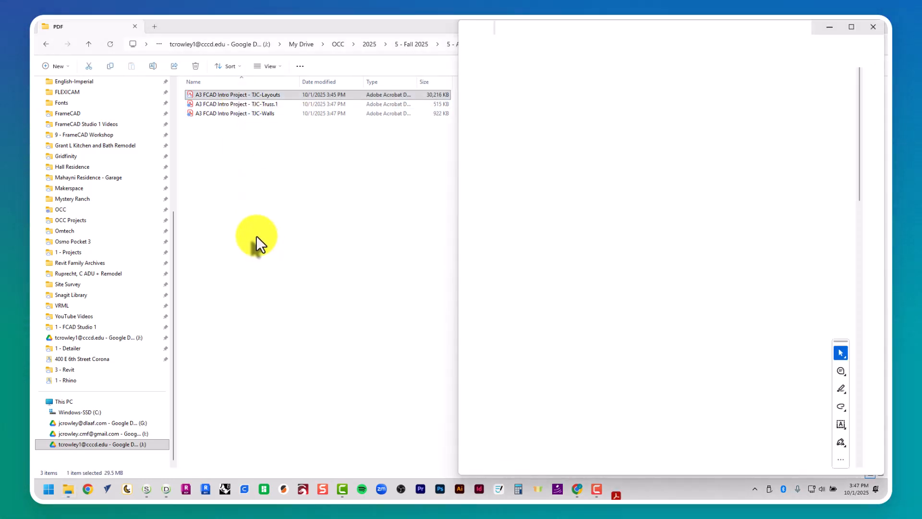
Step: Review the 3D framing page of the Layouts PDF in a maximized window, close the PDF and return to FRAMECAD Structure
scroll(540, 265, "down", 2)
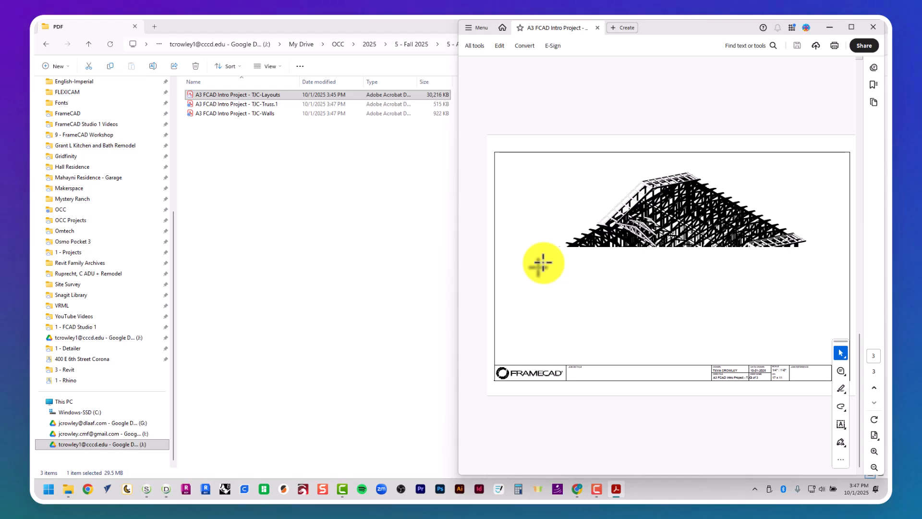
left_click(852, 27)
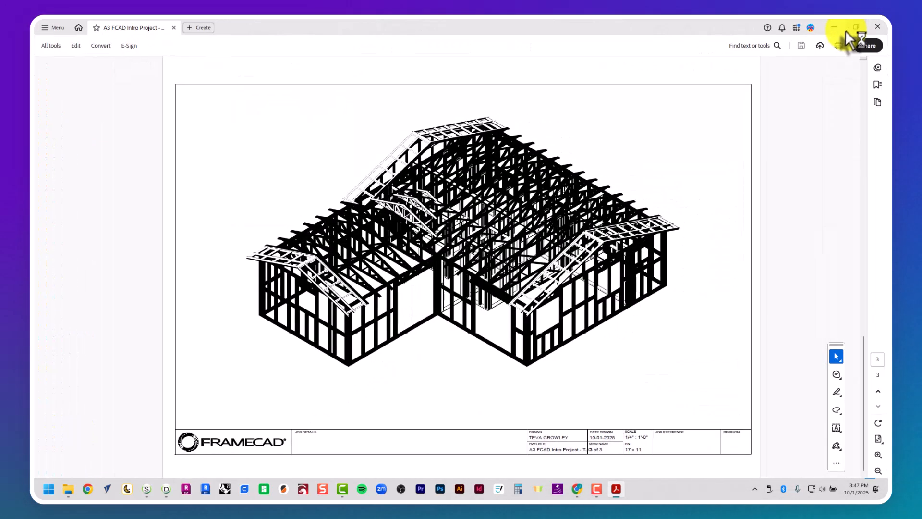
left_click(873, 28)
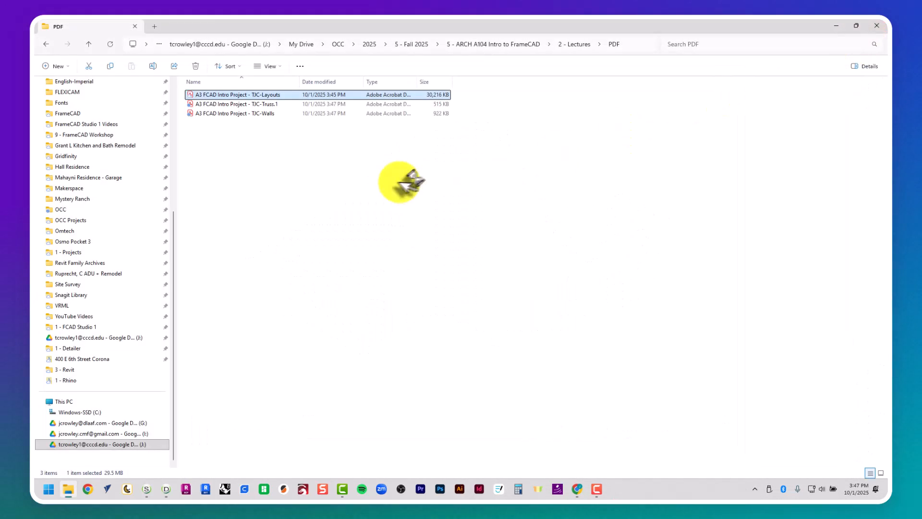
left_click(834, 35)
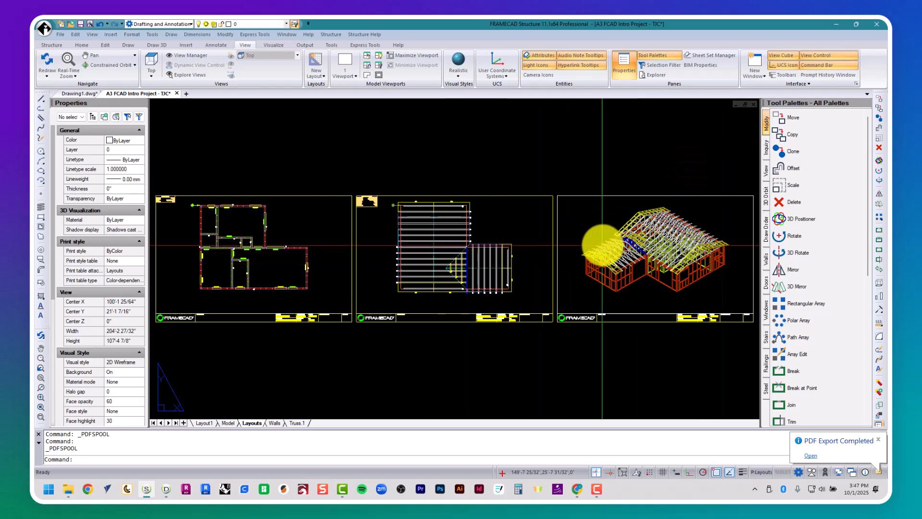
Step: Export all the Layouts, Walls and Truss.1 tables to PDF with the color set to Grayscale
left_click(60, 34)
mouse_move(158, 113)
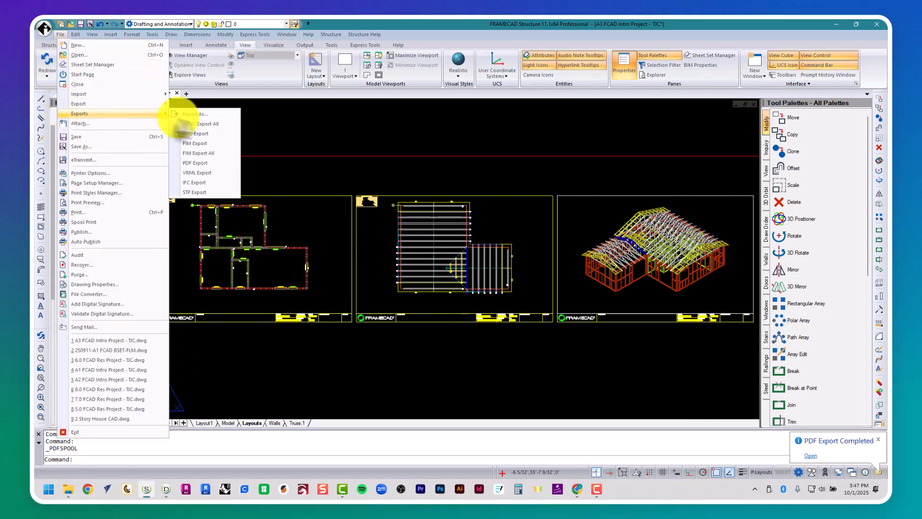
left_click(211, 163)
left_click(407, 323)
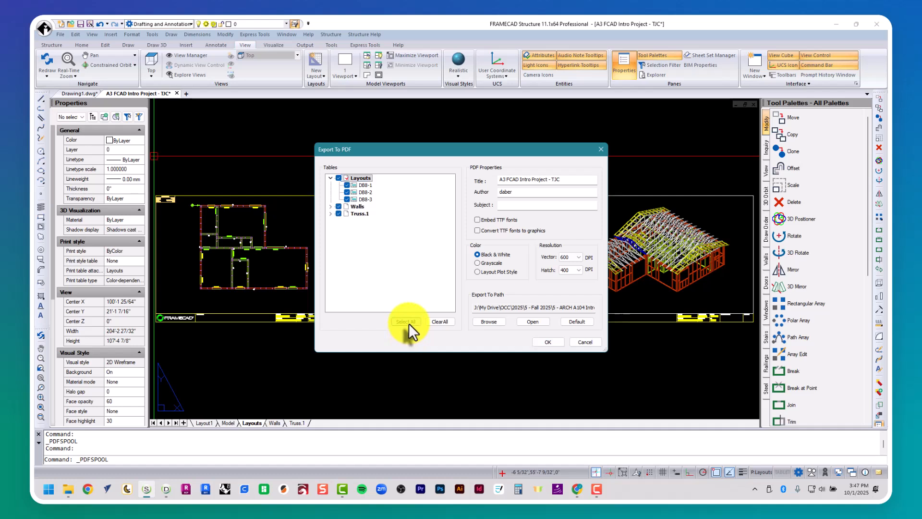
left_click(491, 263)
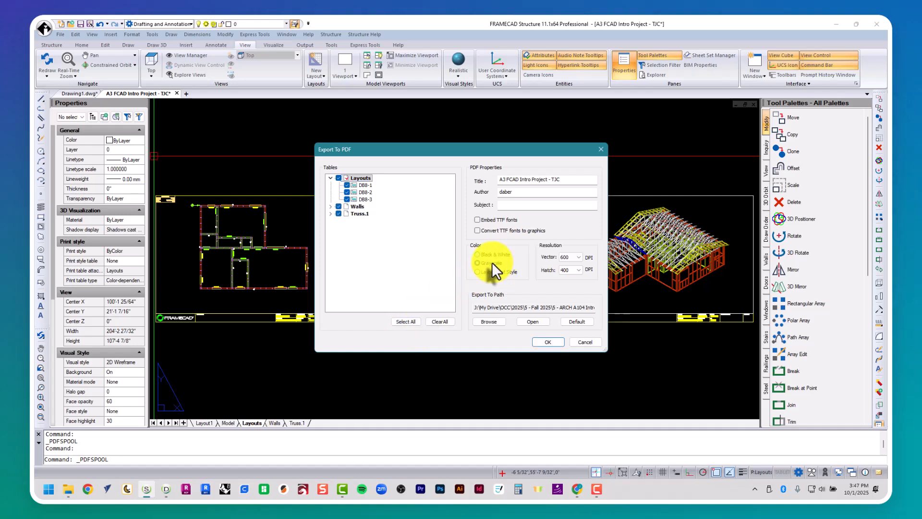
left_click(548, 342)
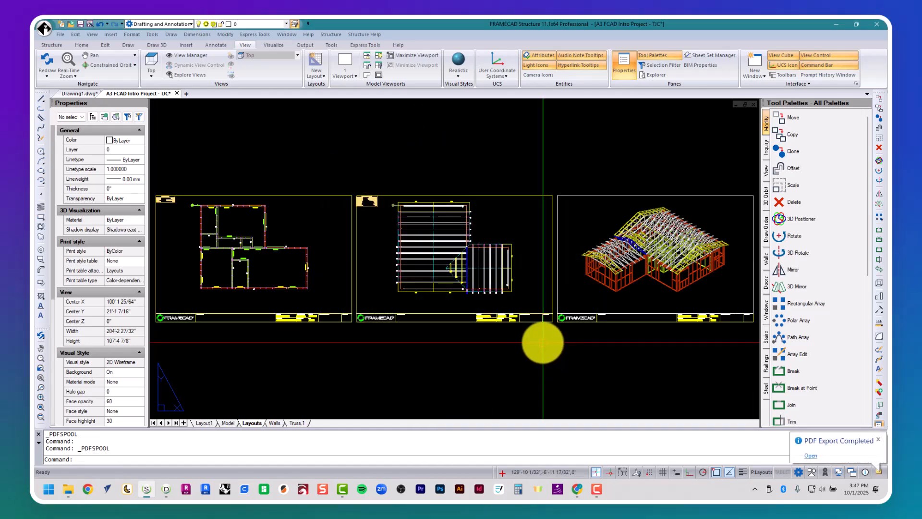
Step: Open the A3 FCAD Intro Project - TJC-Layouts PDF, review its three pages, close it and return to FRAMECAD Structure
left_click(67, 489)
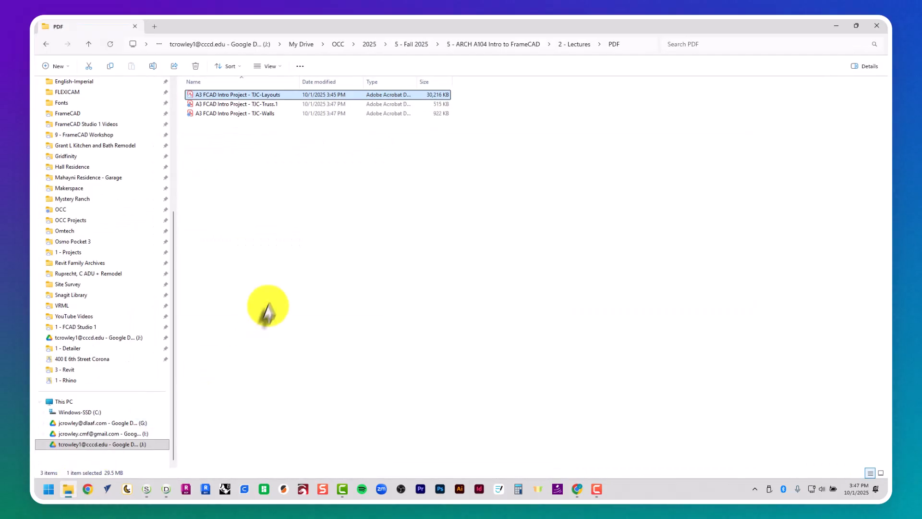
left_click(270, 96)
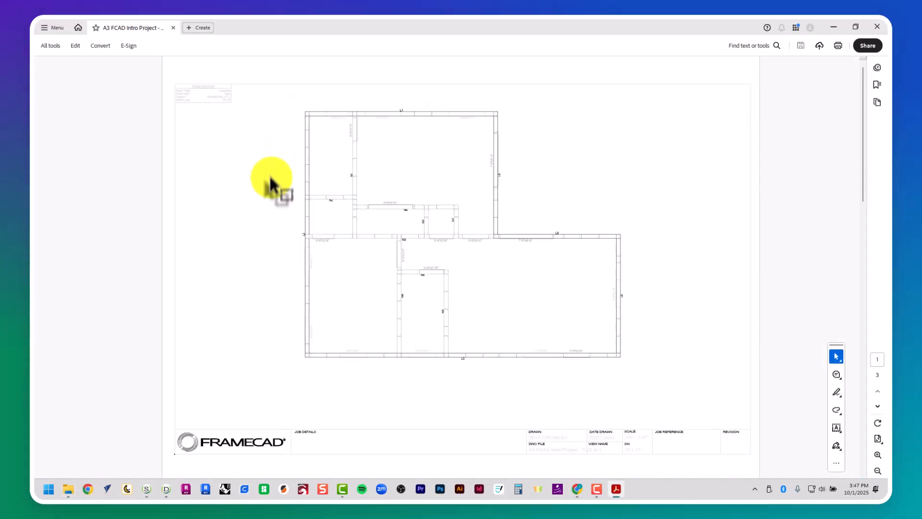
scroll(268, 179, "down", 3)
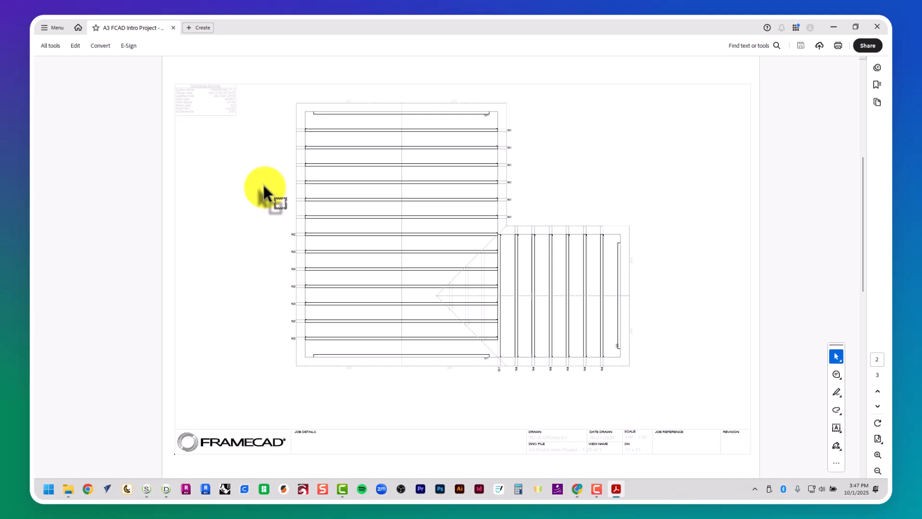
scroll(263, 187, "down", 3)
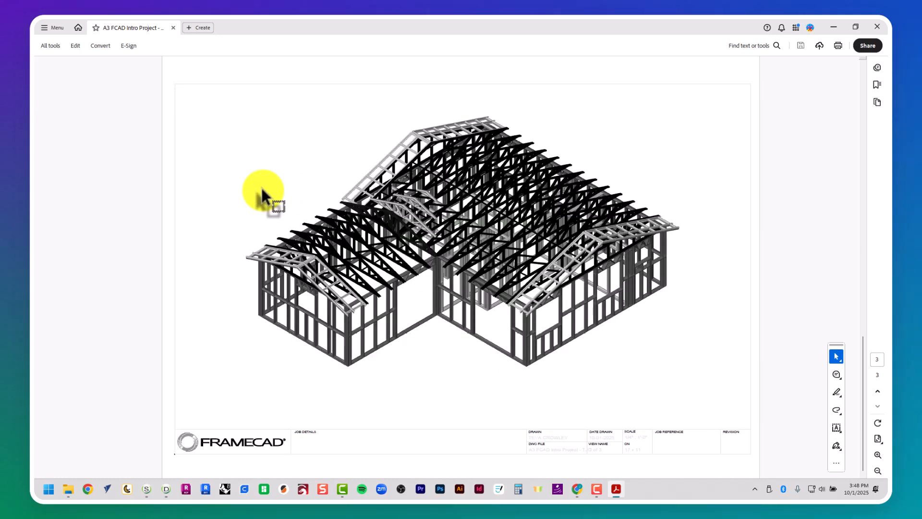
left_click(876, 26)
left_click(836, 26)
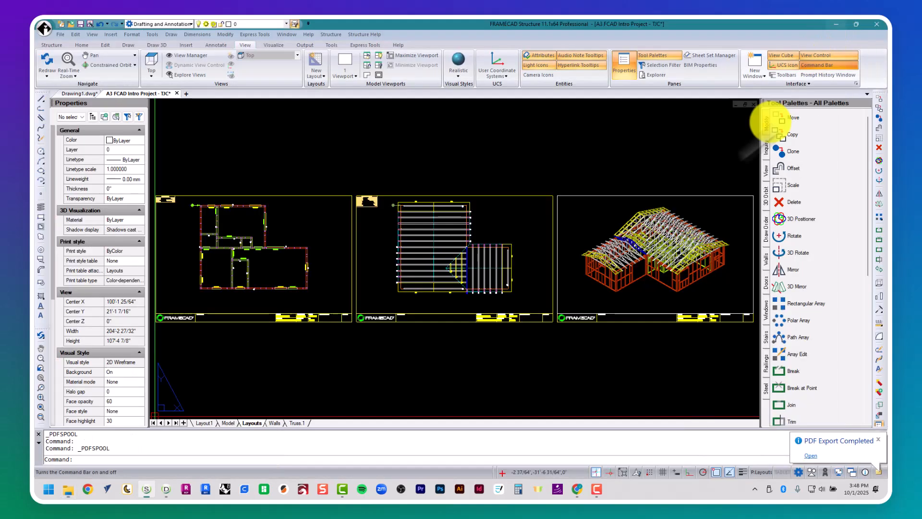
Step: Activate the 3D framing viewport on the Layouts sheet and set its visual style to Hidden
double_click(733, 284)
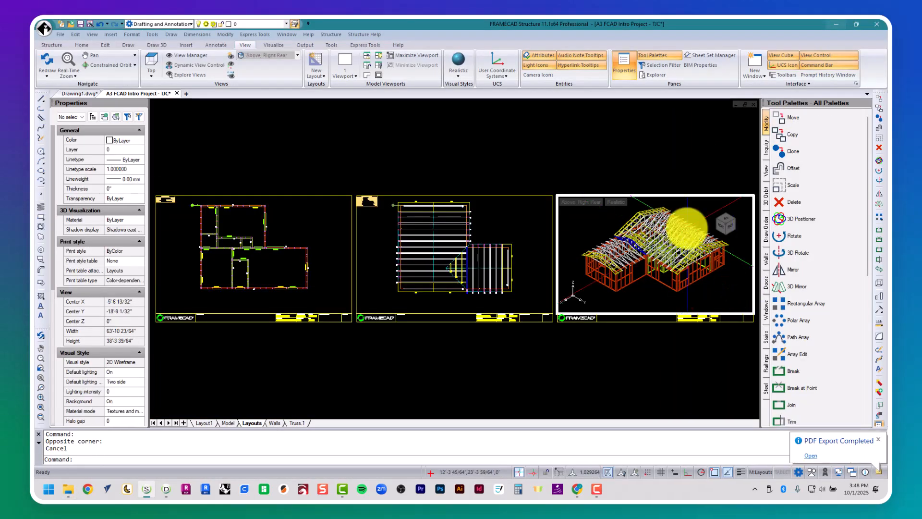
left_click(458, 72)
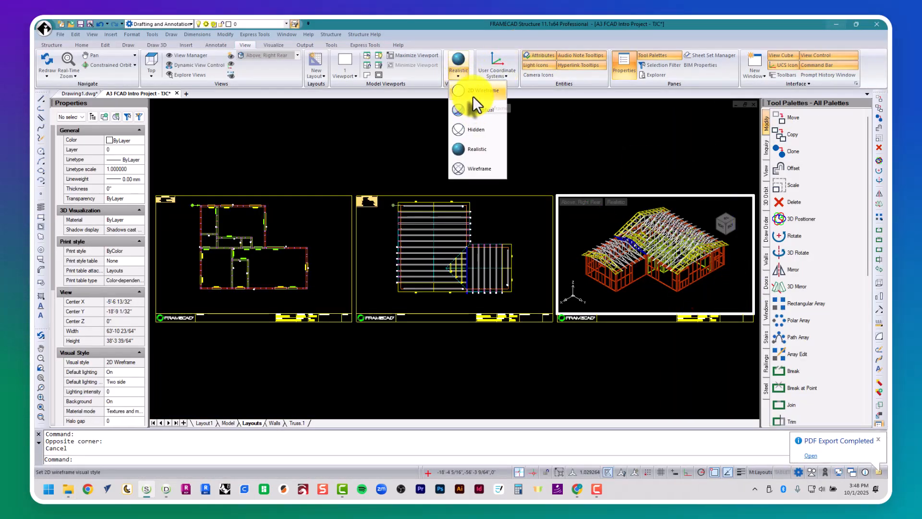
left_click(475, 130)
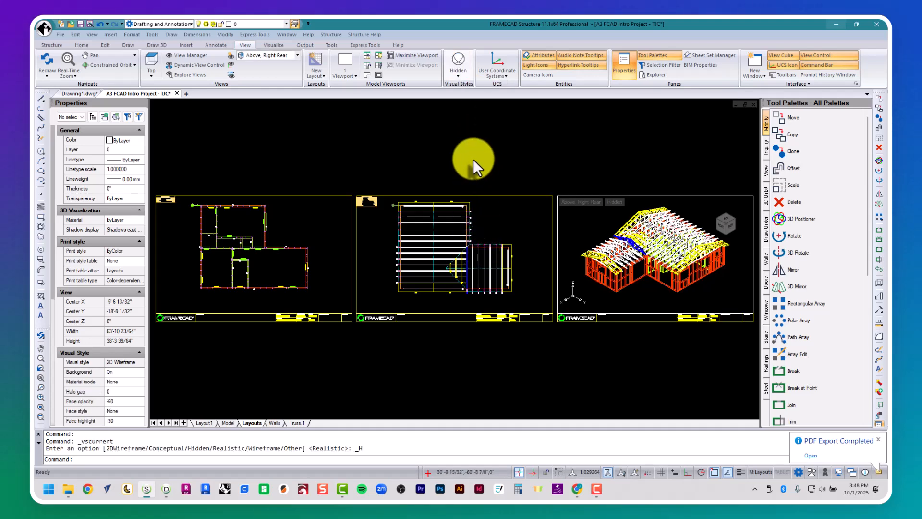
Step: Try the 2D Wireframe and Conceptual visual styles on the 3D framing viewport
left_click(456, 71)
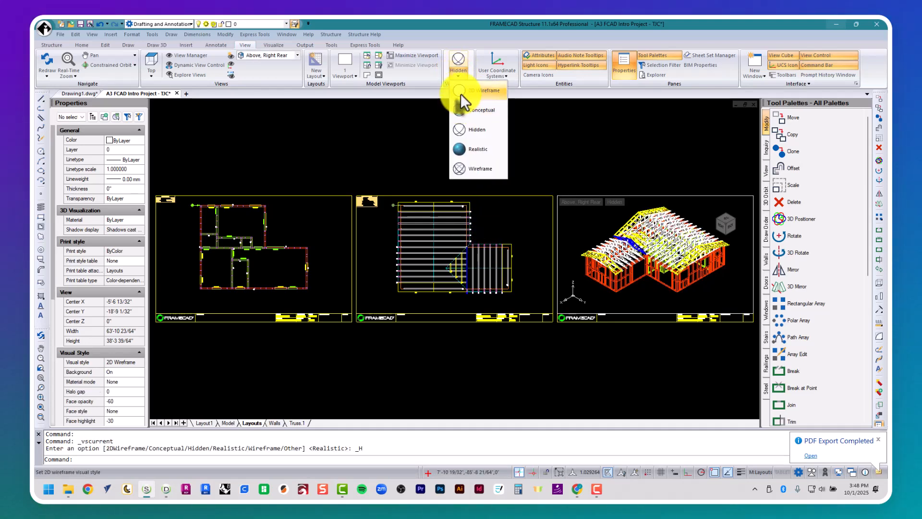
left_click(460, 94)
left_click(460, 77)
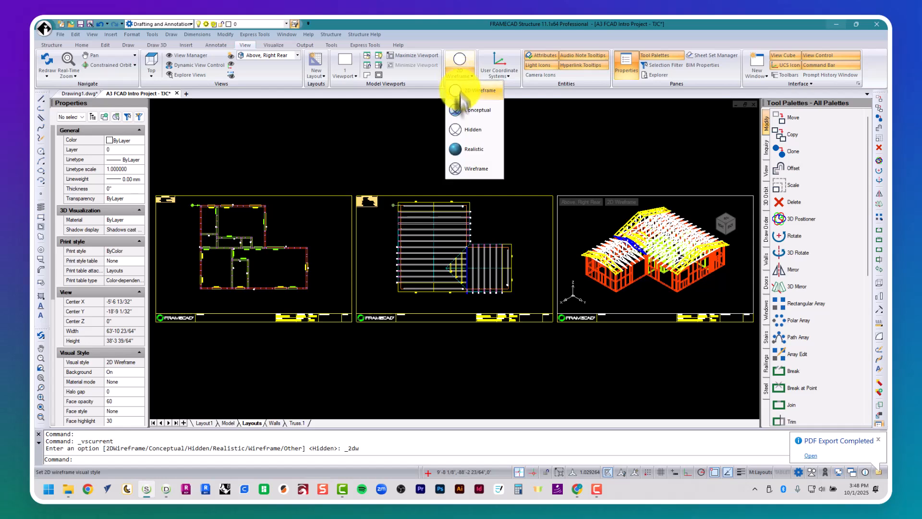
left_click(459, 108)
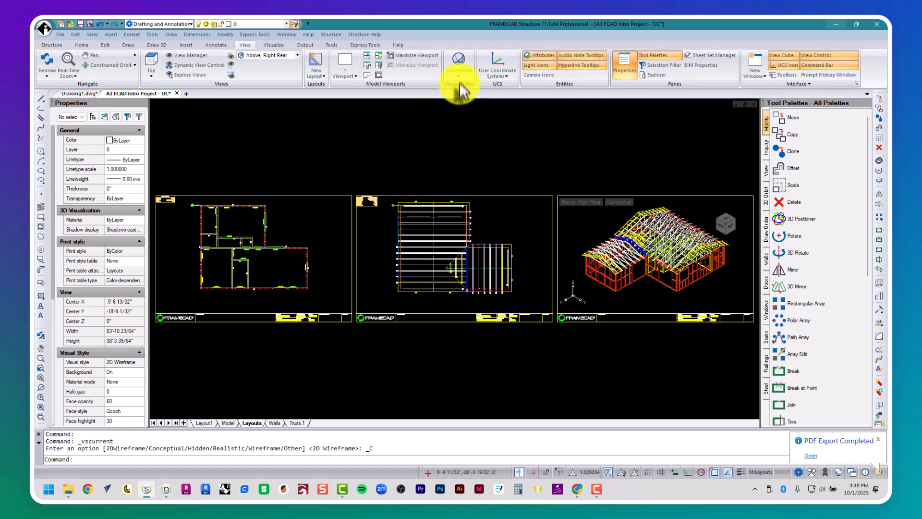
Step: Set the 3D framing viewport back to the Hidden visual style and return to paper space
left_click(459, 74)
left_click(460, 129)
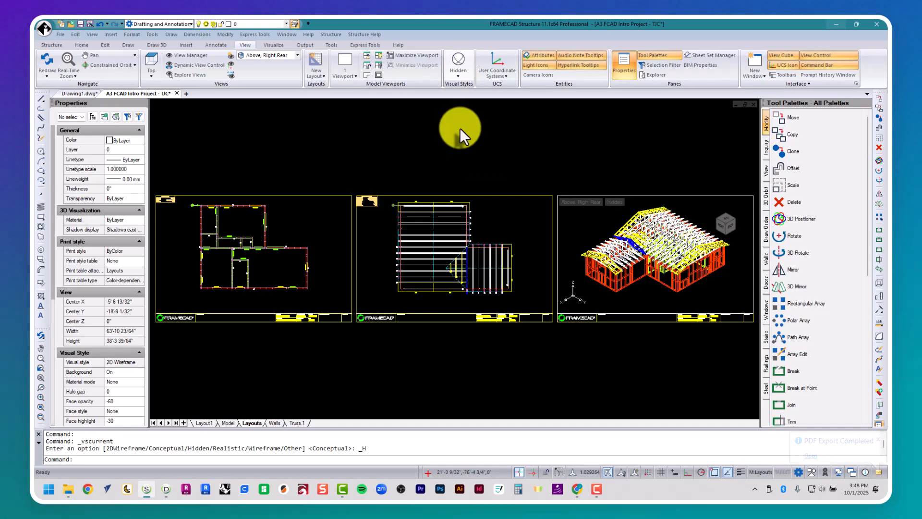
double_click(459, 127)
Step: Export all tables to PDF again in Grayscale with the 3D framing view in the Hidden style
left_click(60, 35)
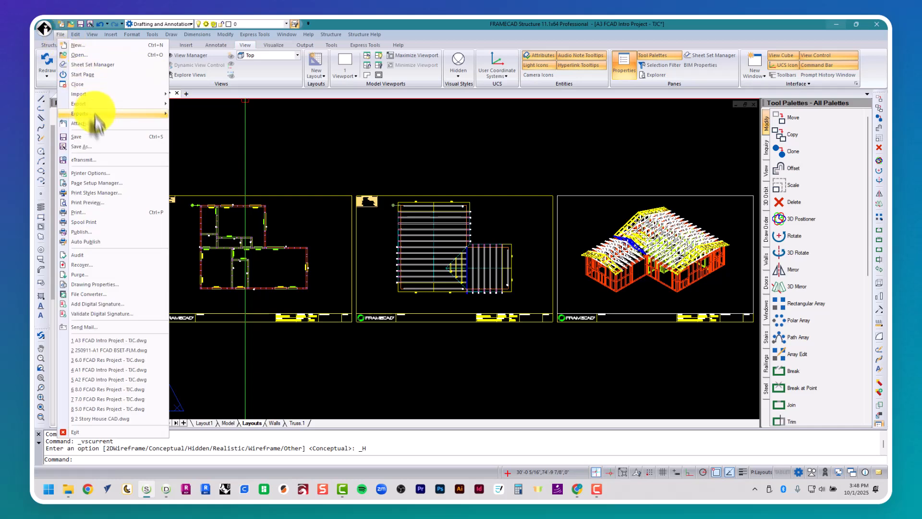
mouse_move(147, 114)
left_click(204, 163)
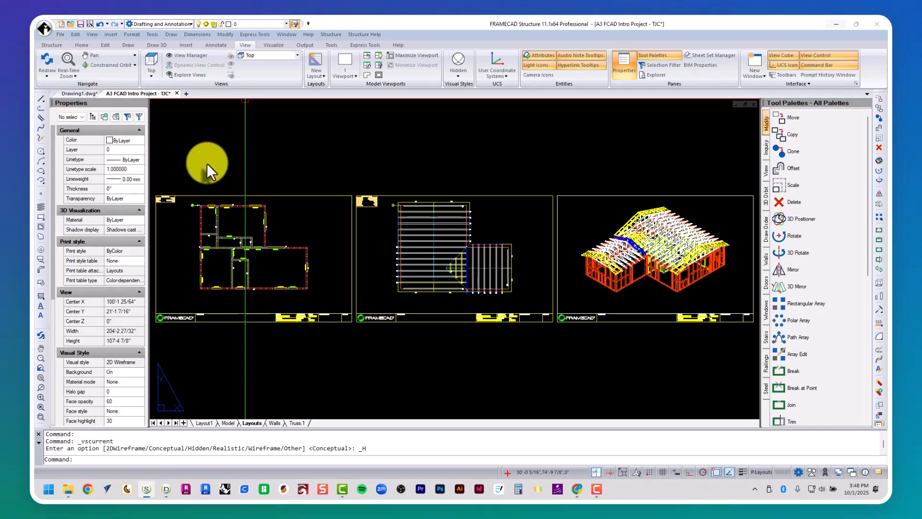
left_click(403, 322)
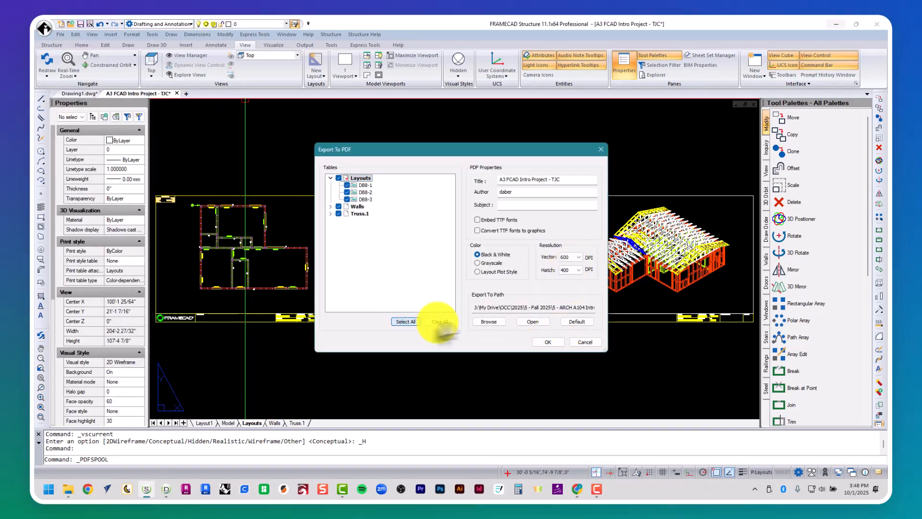
left_click(488, 264)
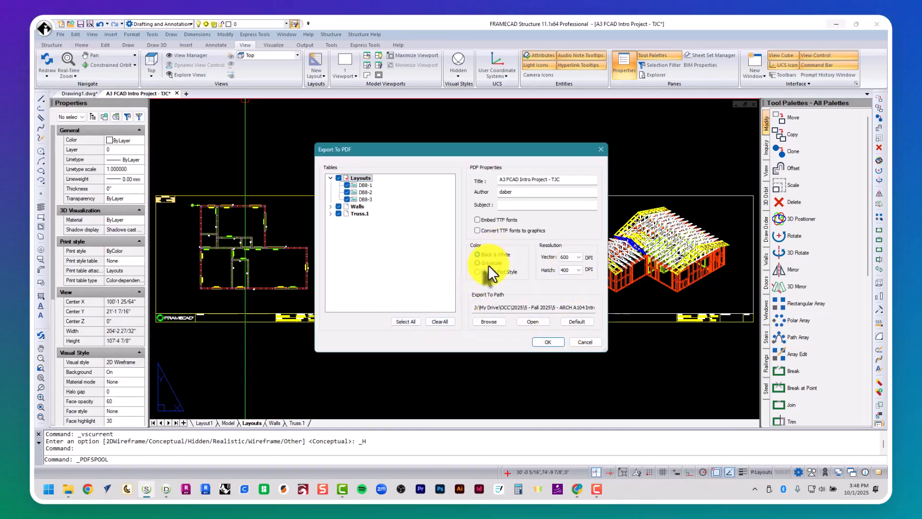
left_click(540, 340)
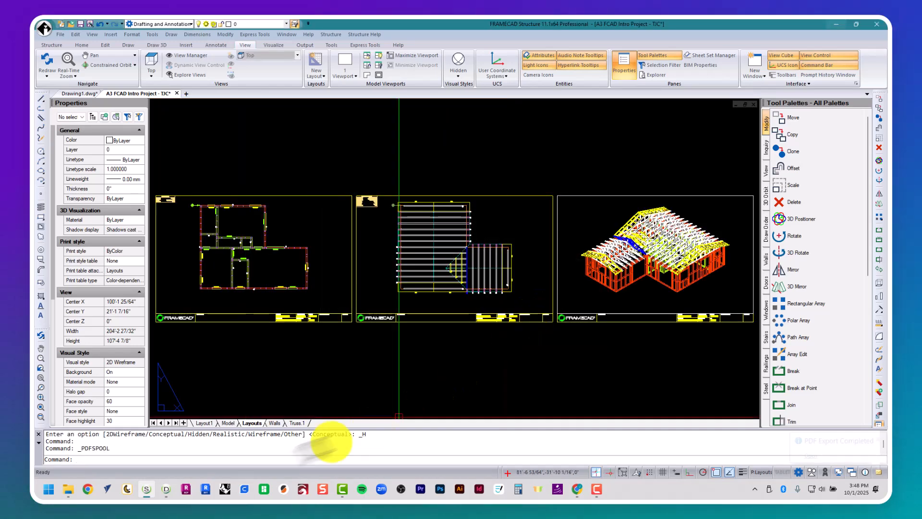
Step: Open the A3 FCAD Intro Project - TJC-Layouts PDF and examine the line work of the 3D framing page up close
left_click(67, 489)
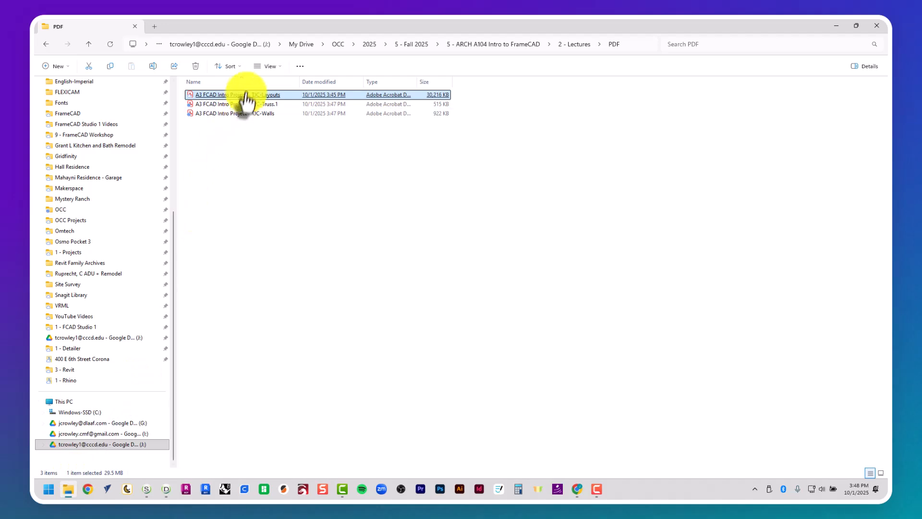
key("Return")
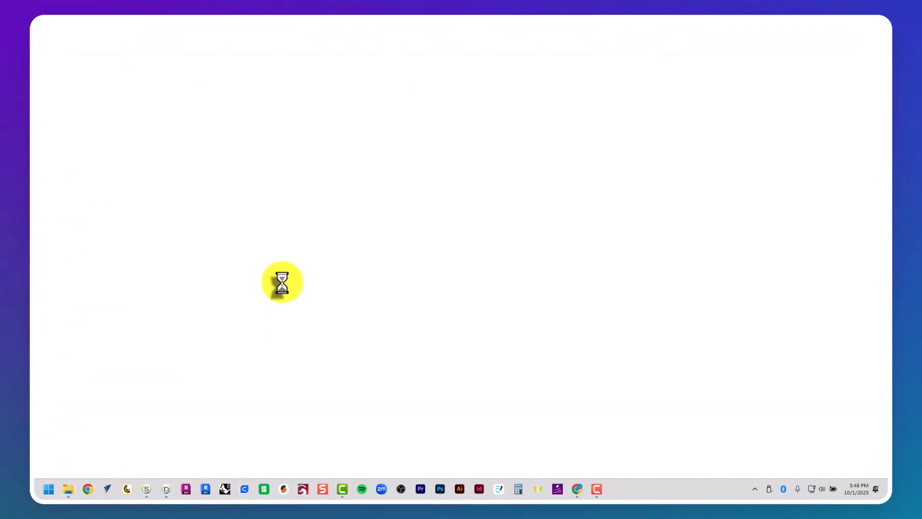
scroll(280, 279, "down", 6)
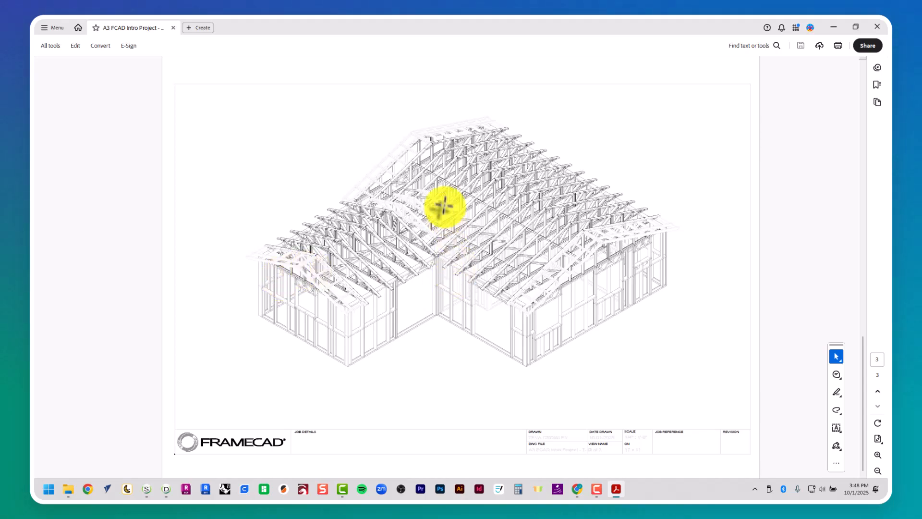
scroll(432, 205, "up", 1, "ctrl")
scroll(401, 204, "up", 1, "ctrl")
scroll(399, 212, "up", 1, "ctrl")
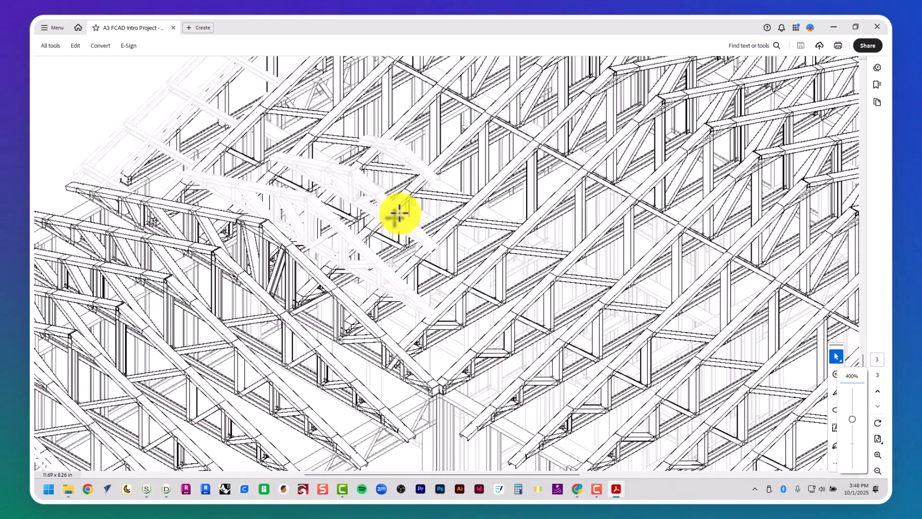
scroll(393, 230, "up", 1, "ctrl")
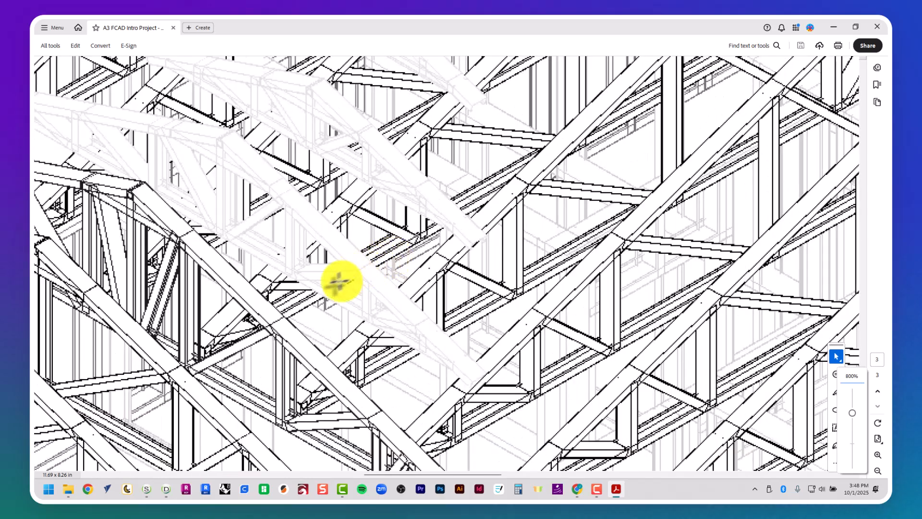
scroll(457, 290, "down", 2, "ctrl")
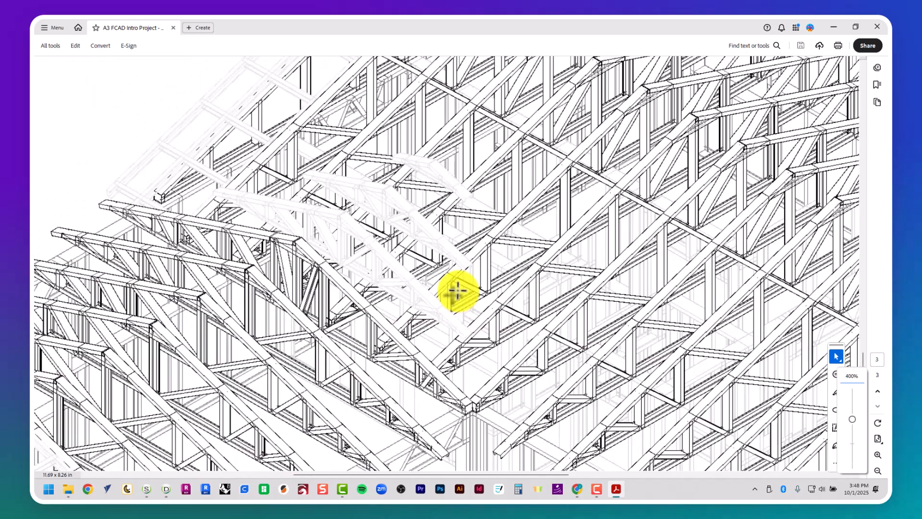
scroll(458, 291, "down", 2, "ctrl")
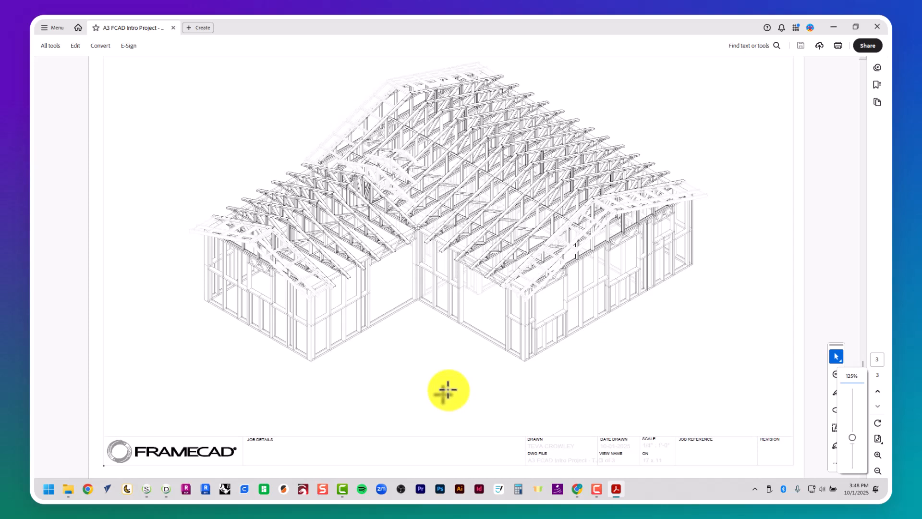
Step: Review the wall plan and truss plan pages of the Layouts PDF from the first page on
scroll(448, 390, "down", 1, "ctrl")
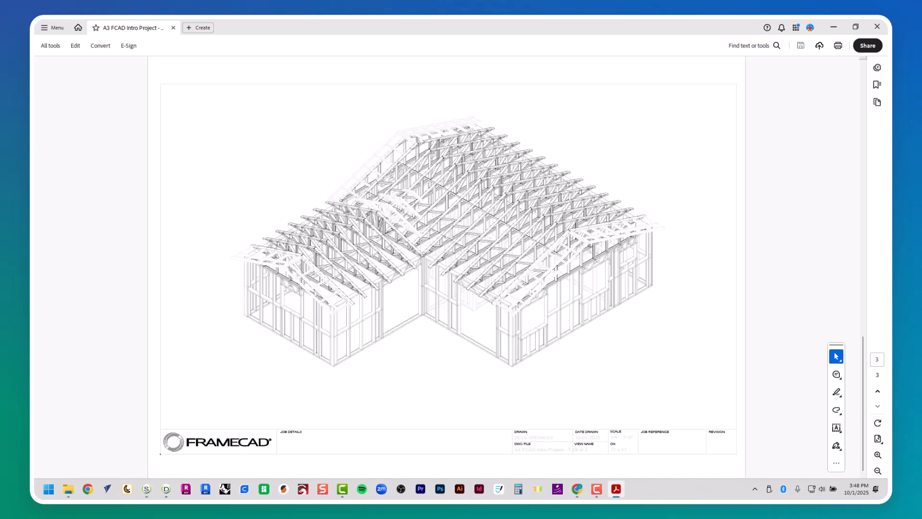
key("Home")
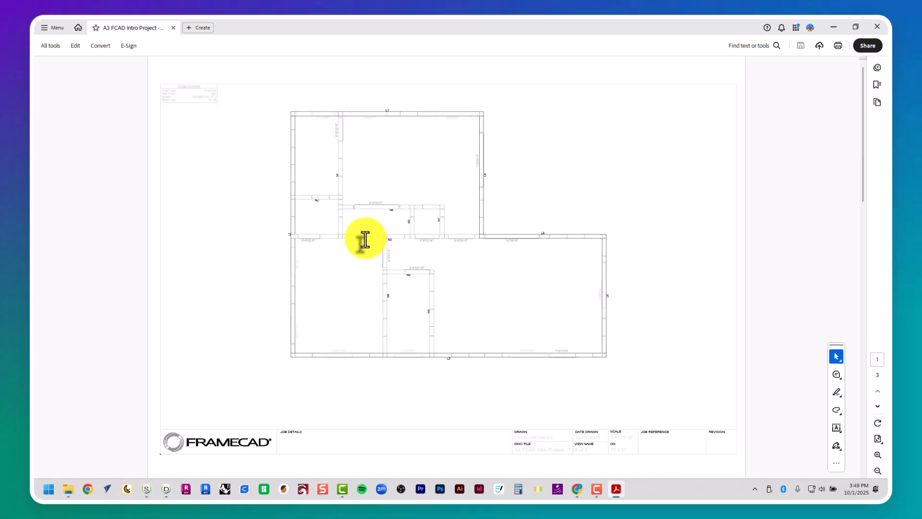
scroll(365, 239, "down", 1)
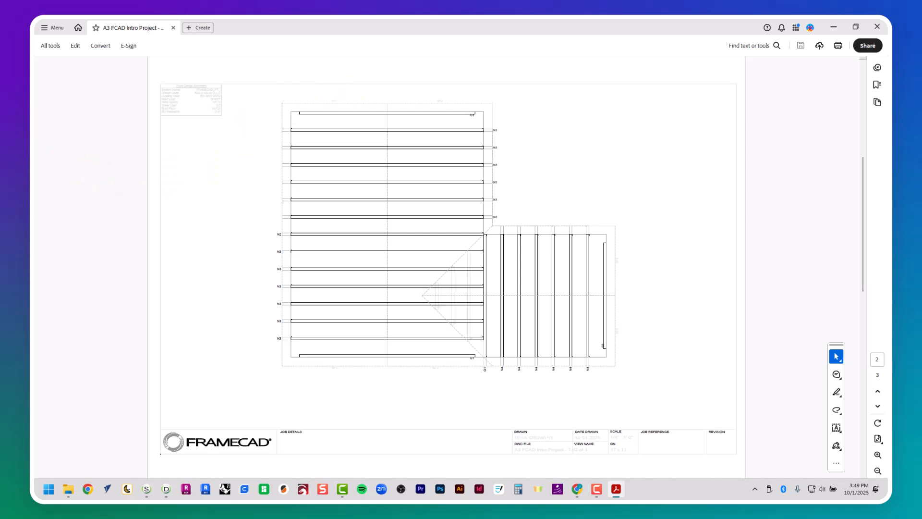
Step: Open the A3 FCAD Intro Project - TJC-Truss.1 PDF from File Explorer and review its truss drawings through to the last page
left_click(69, 489)
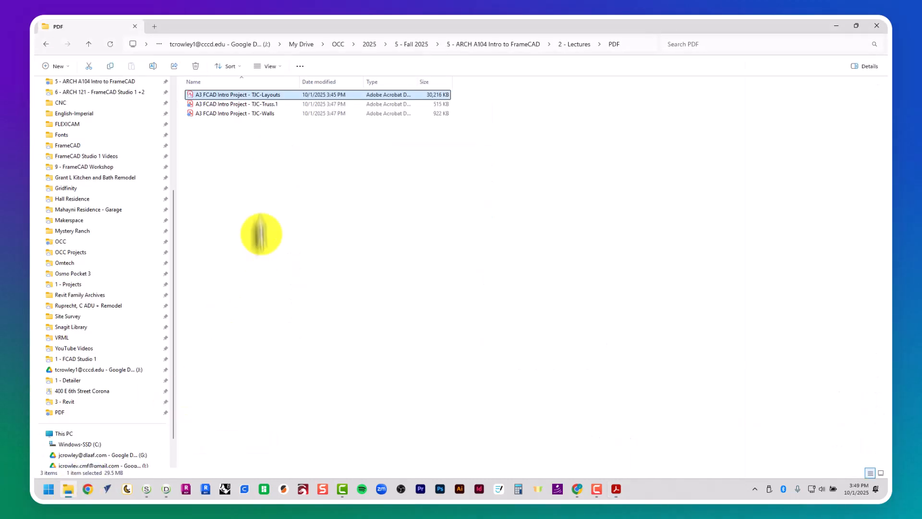
double_click(268, 114)
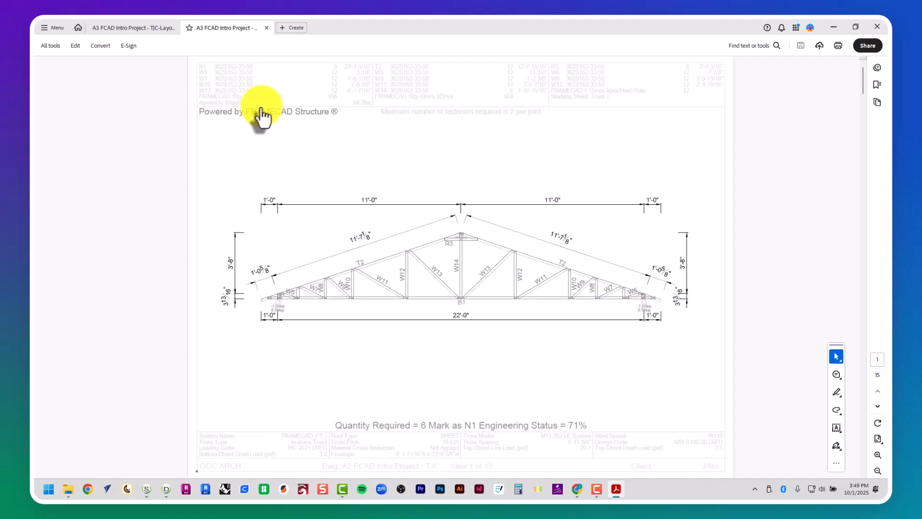
scroll(262, 161, "down", 1)
scroll(261, 160, "down", 6)
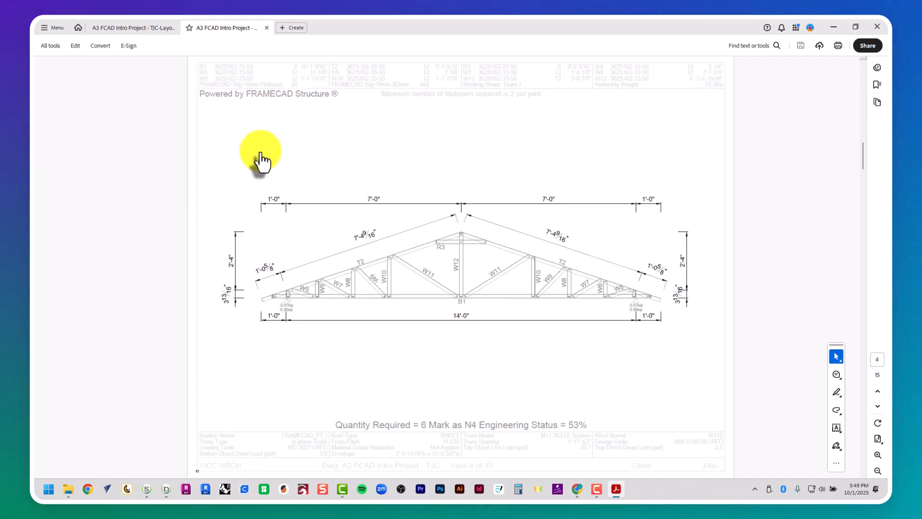
scroll(262, 161, "down", 7)
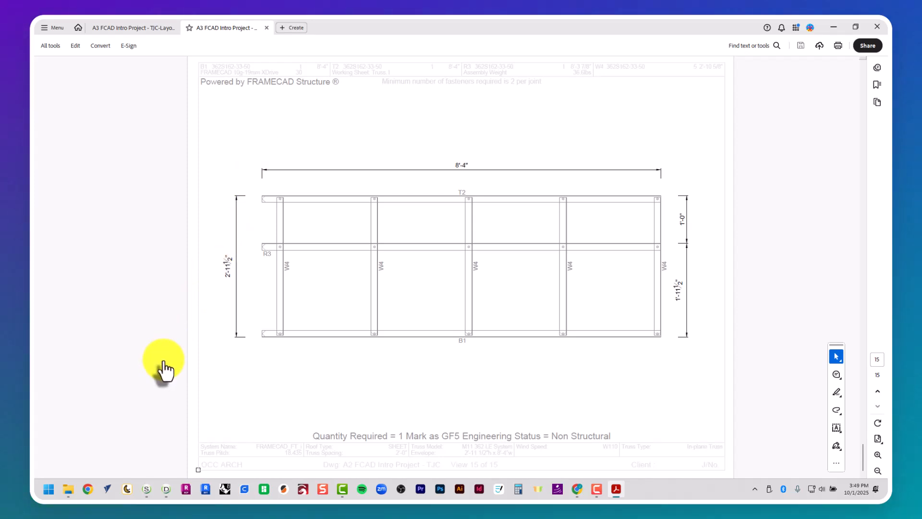
Step: Open the A3 FCAD Intro Project - TJC-Walls PDF, review its wall panels through to the last page, and return to the drawing in FRAMECAD Structure
mouse_move(68, 488)
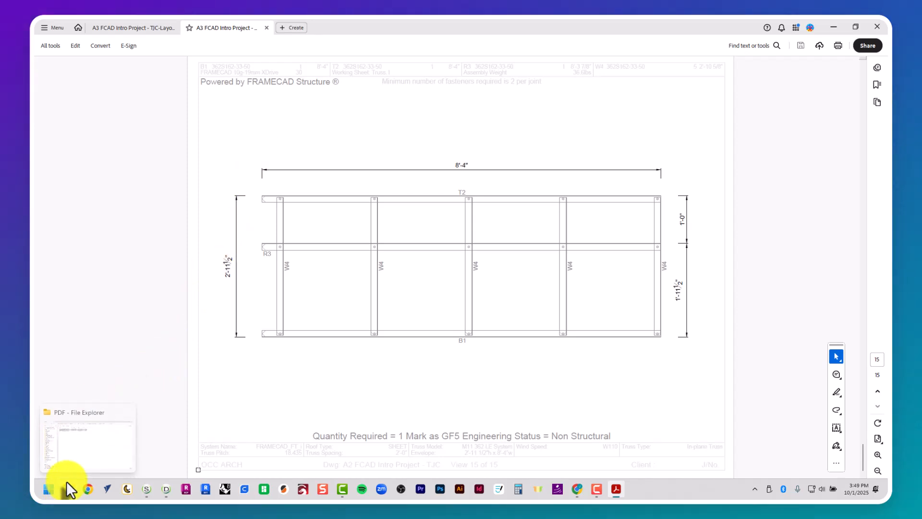
left_click(67, 488)
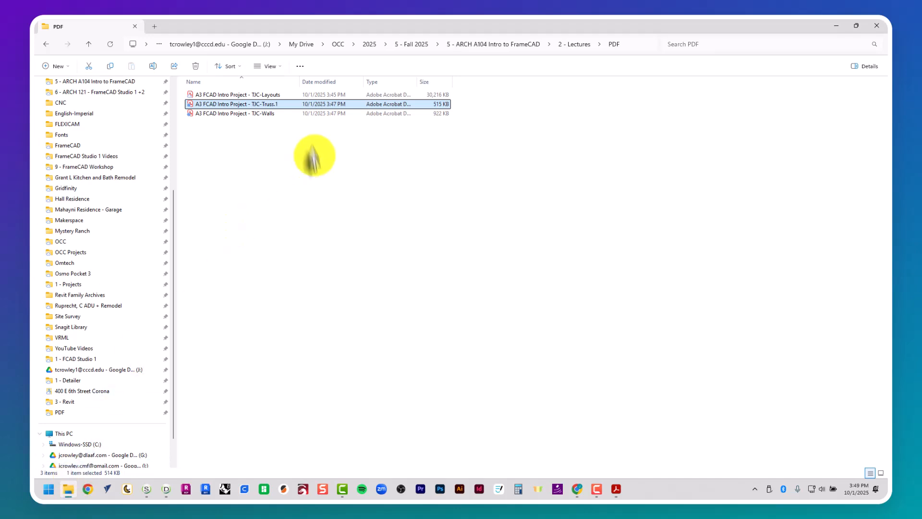
double_click(294, 114)
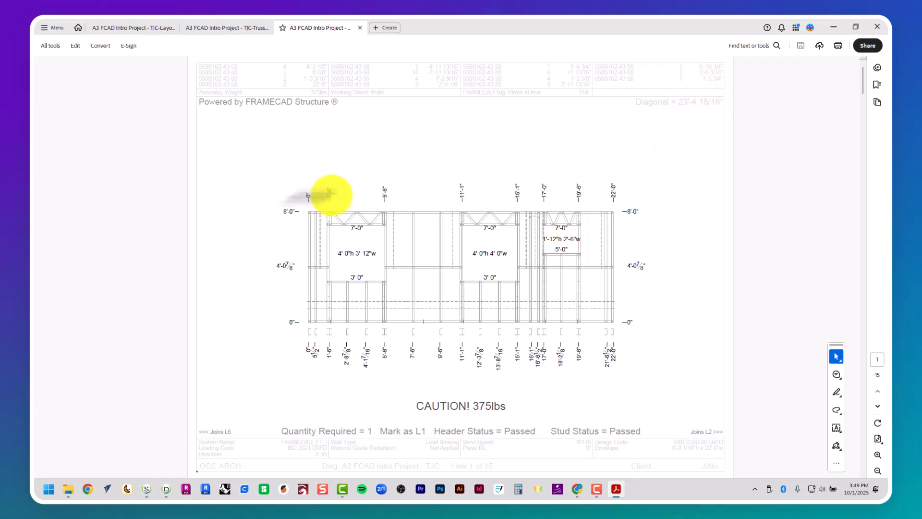
scroll(444, 269, "down", 1)
scroll(444, 269, "down", 2)
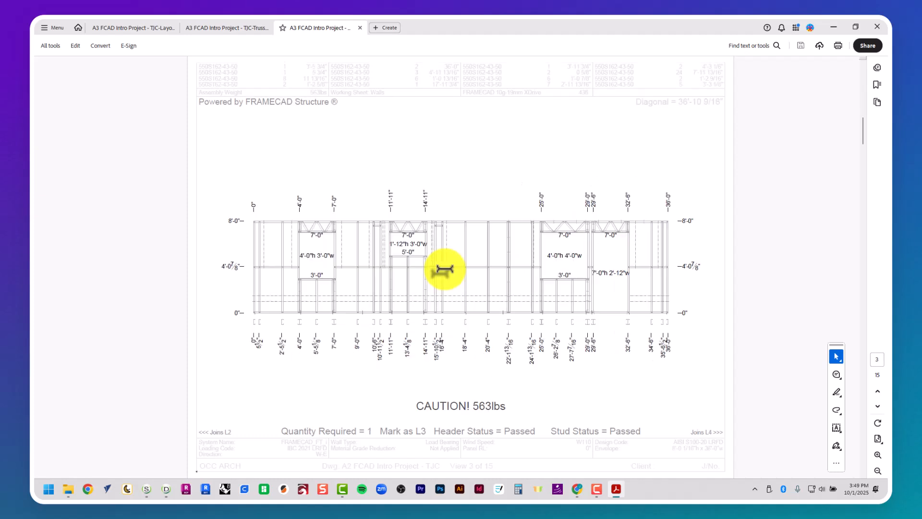
scroll(444, 269, "down", 4)
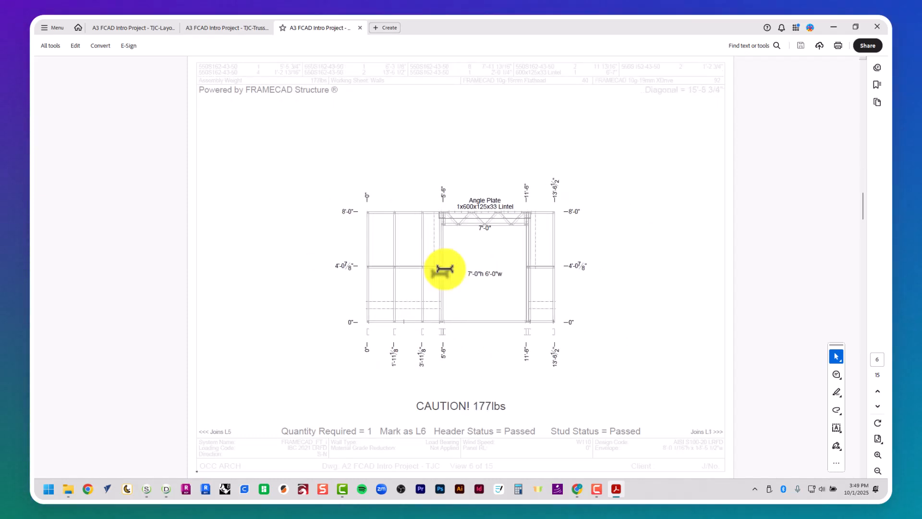
scroll(445, 269, "down", 5)
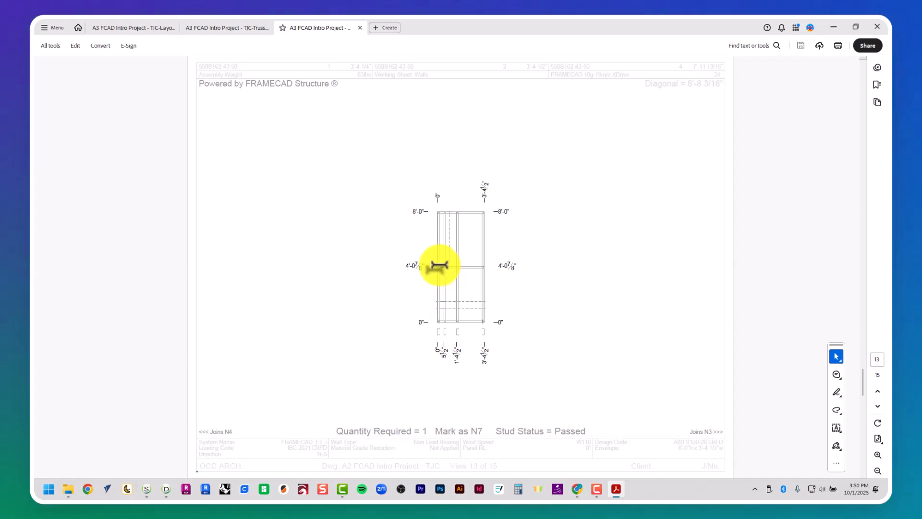
scroll(438, 266, "down", 2)
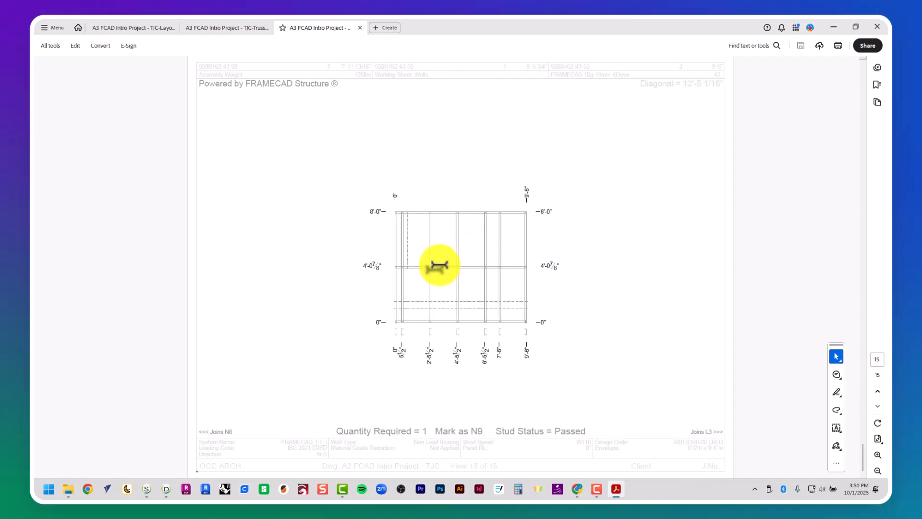
left_click(877, 27)
left_click(837, 25)
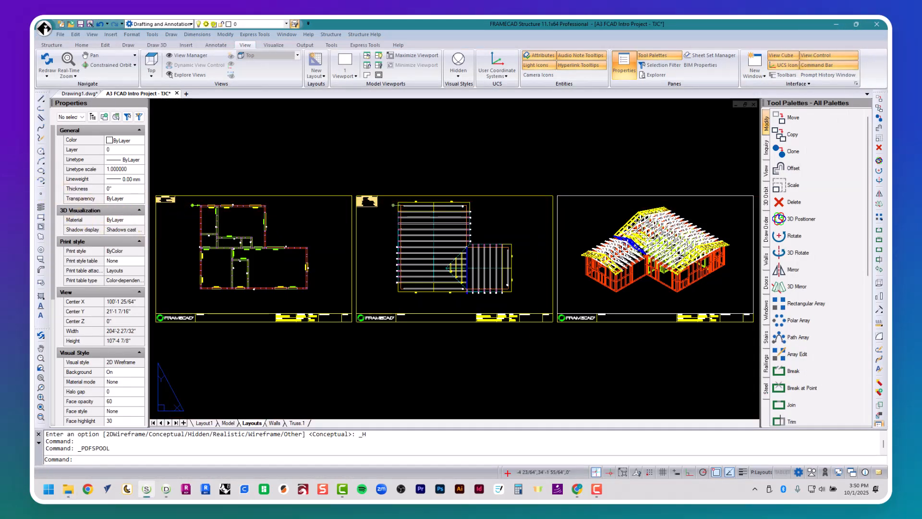
Step: Run the ACNC export for the A3 FCAD Intro Project - TJC drawing
left_click(60, 34)
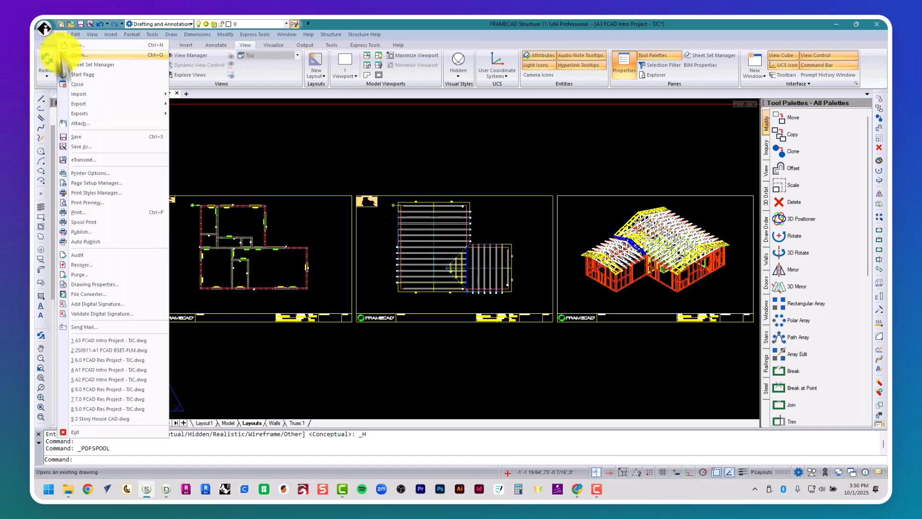
mouse_move(78, 115)
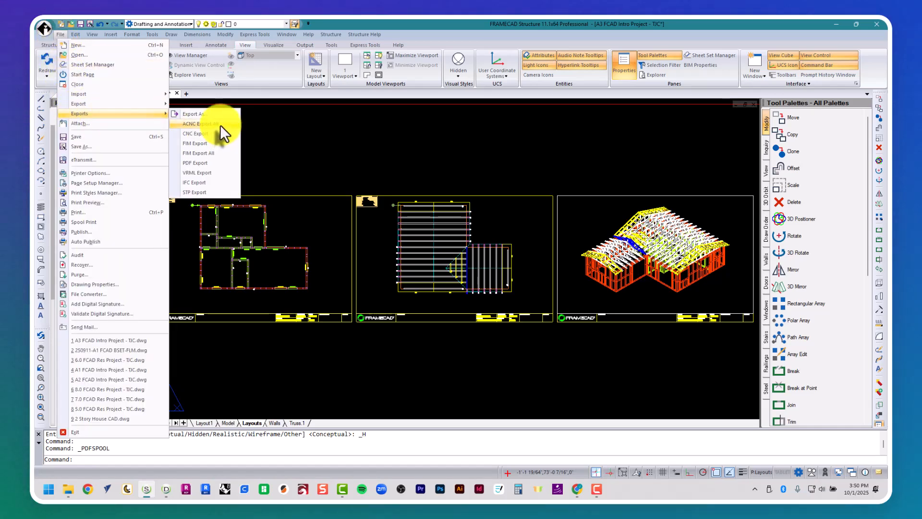
left_click(221, 125)
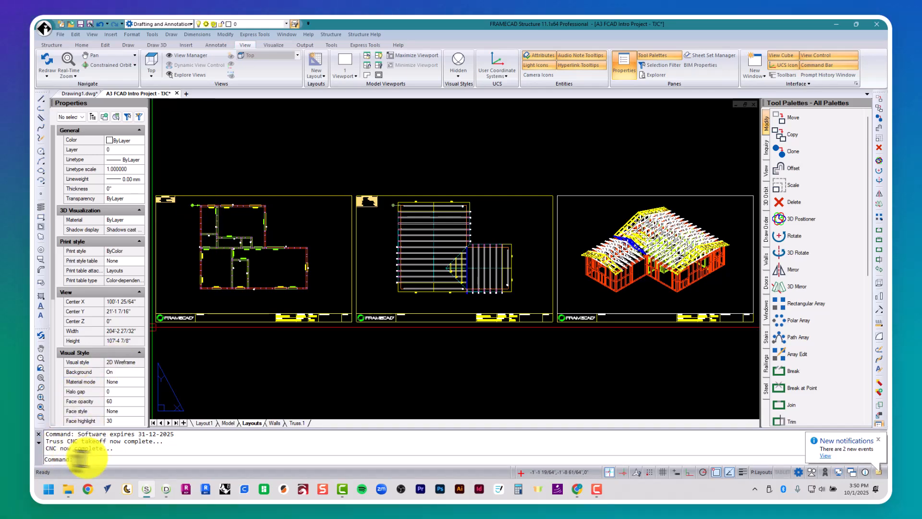
Step: Review the export entries in the events log and open the CNC output folder of the newly created files
left_click(823, 456)
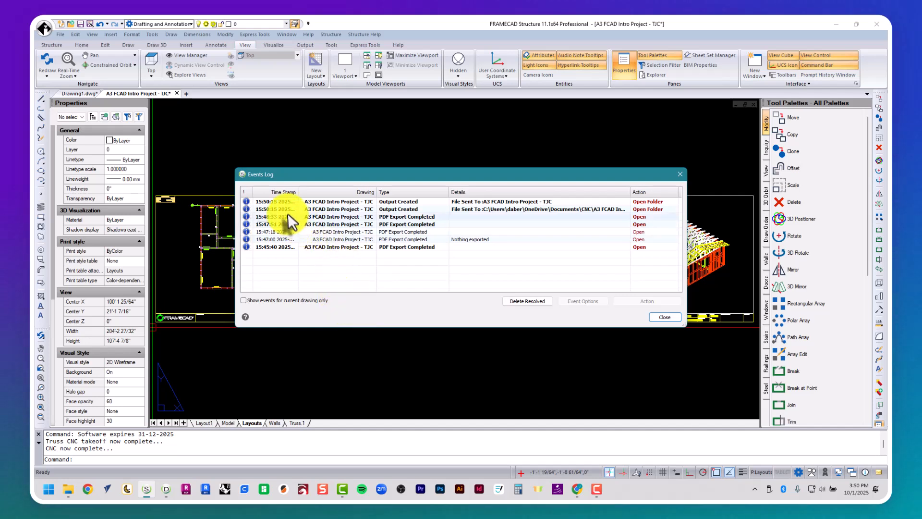
mouse_move(298, 192)
left_mouse_down()
mouse_move(354, 190)
mouse_move(337, 195)
left_mouse_up()
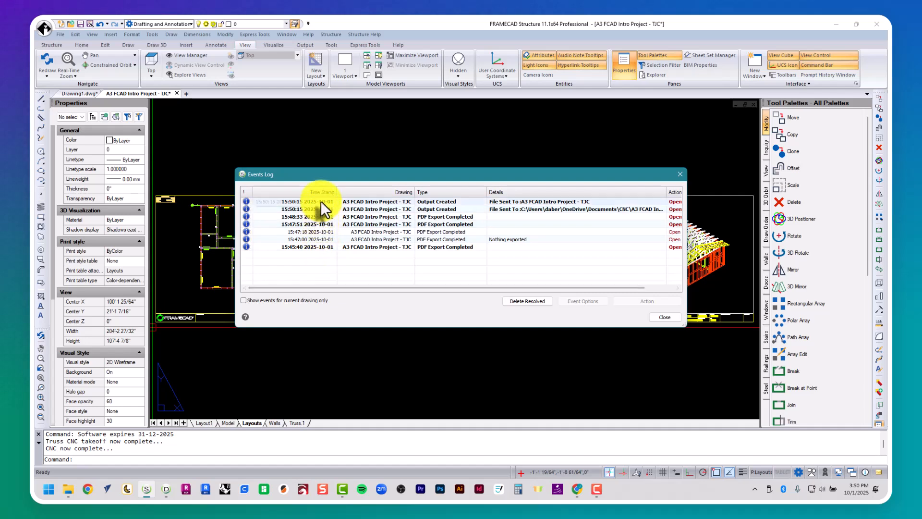
left_click(321, 224)
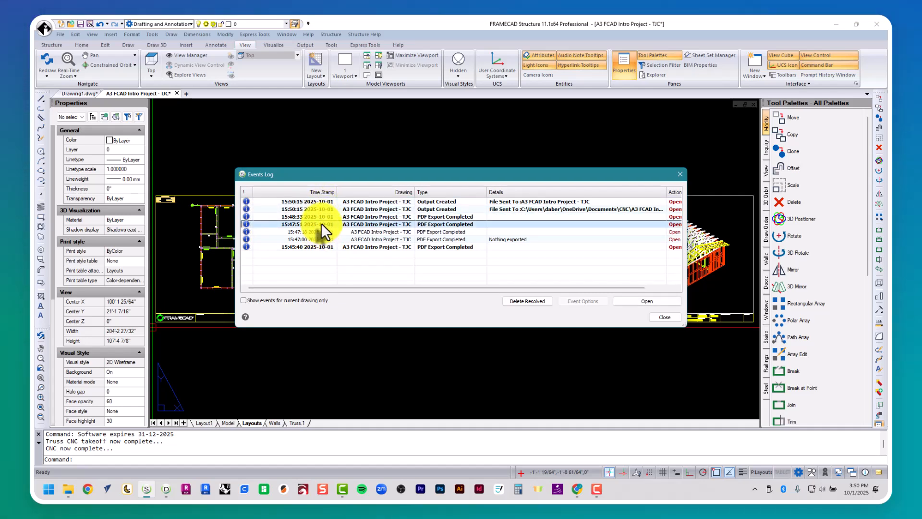
left_click(322, 209)
left_click(322, 202)
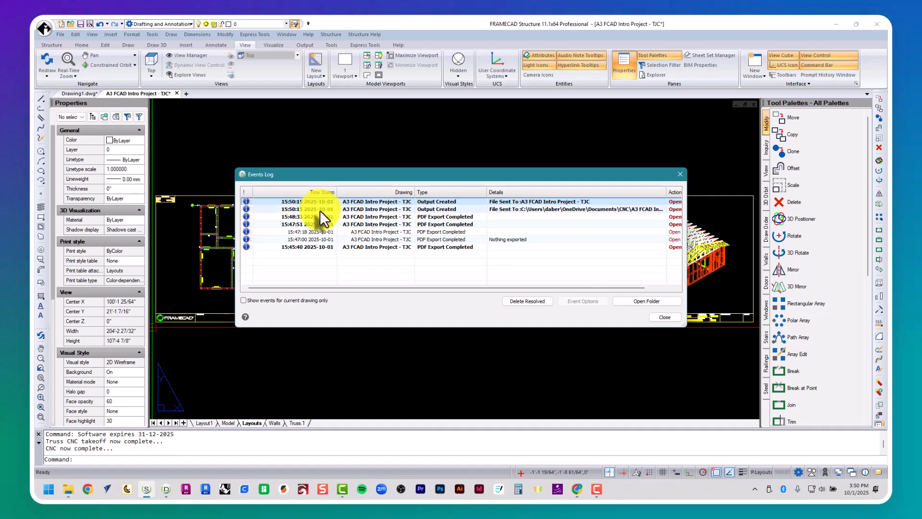
left_click(320, 209)
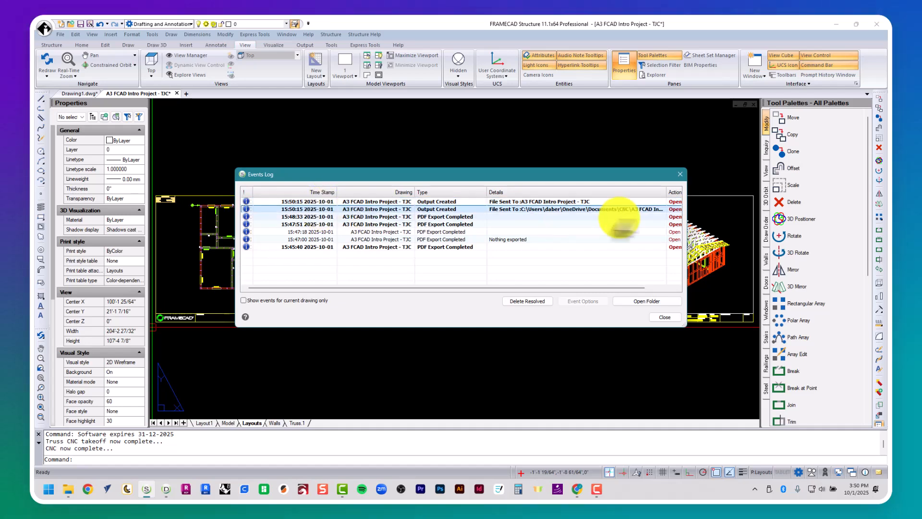
left_click_drag(686, 213, 722, 216)
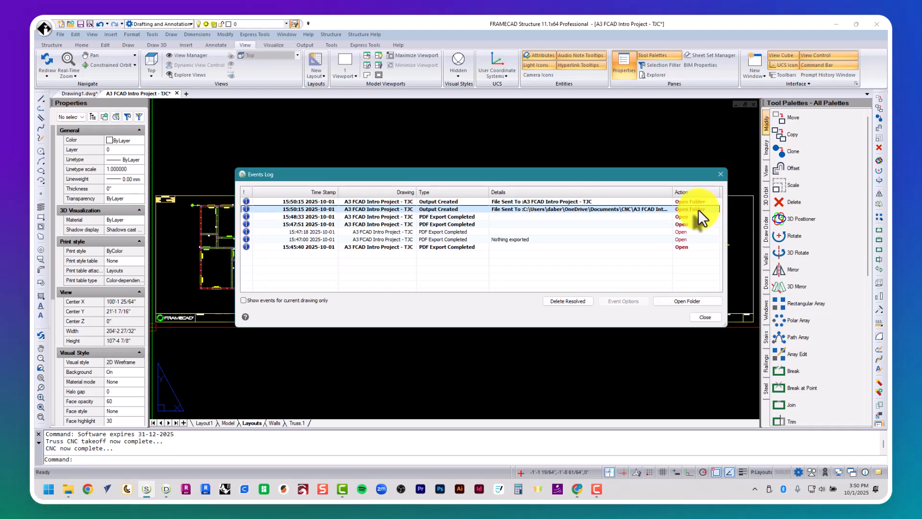
left_click(697, 210)
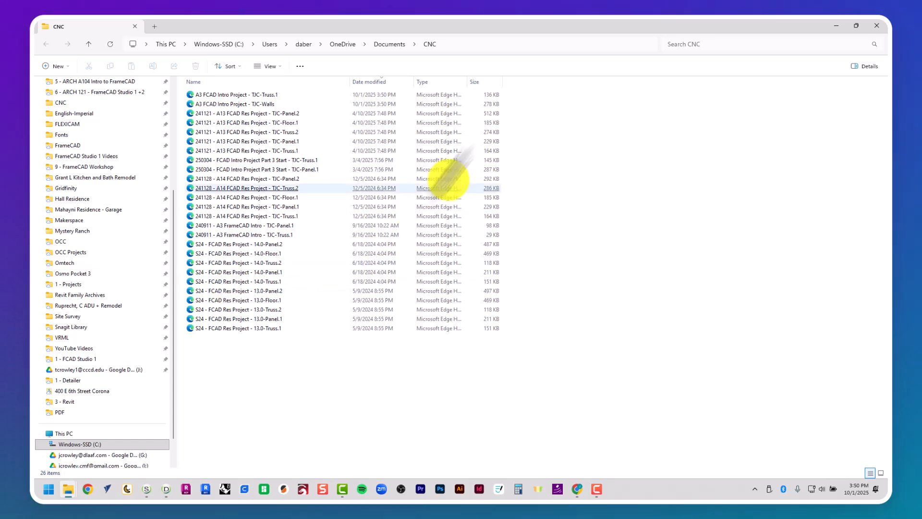
Step: Look through the truss and wall files in the CNC folder and return to the drawing
left_click(312, 132)
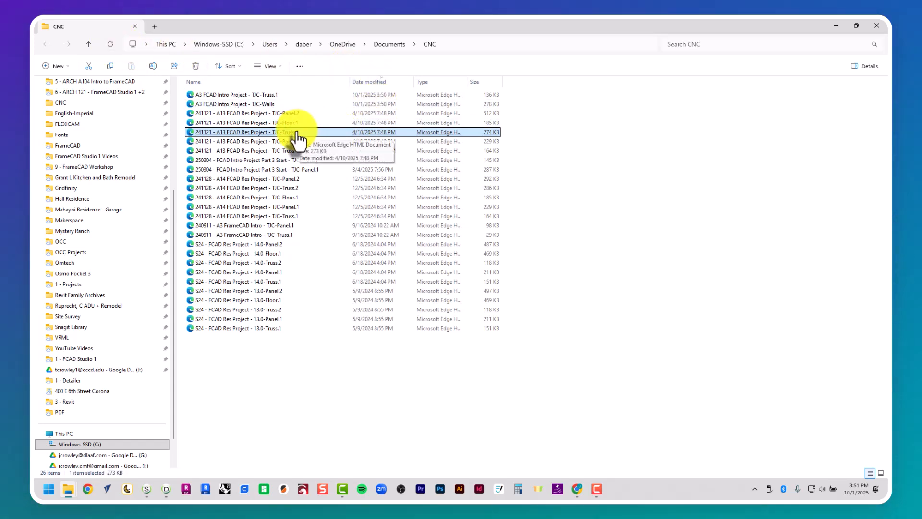
left_click(275, 96)
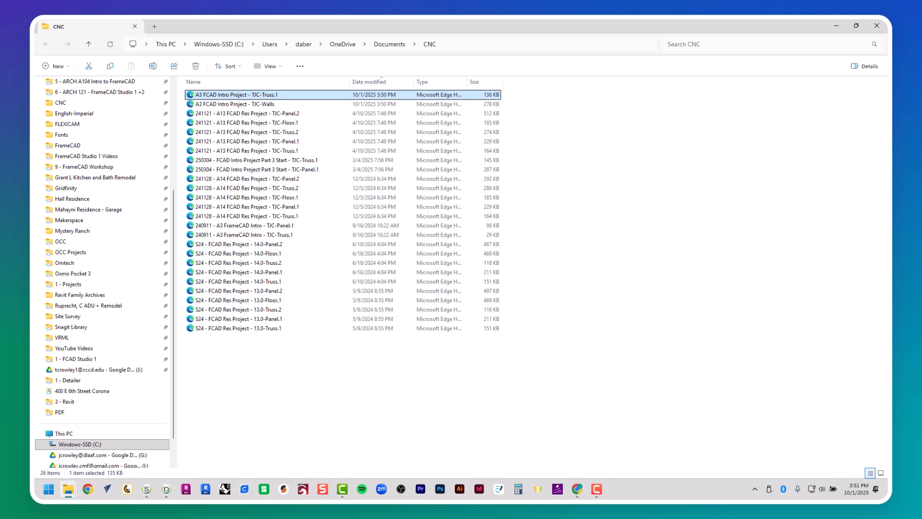
left_click(304, 311)
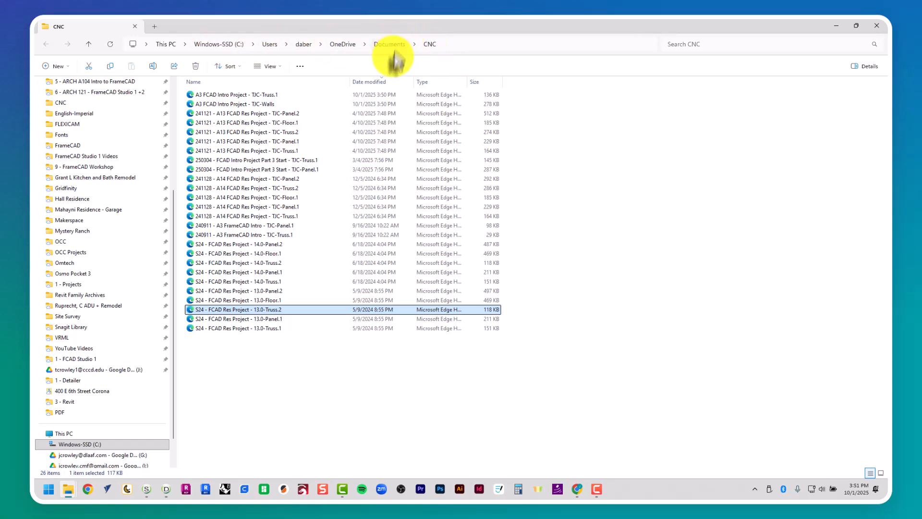
left_click(829, 29)
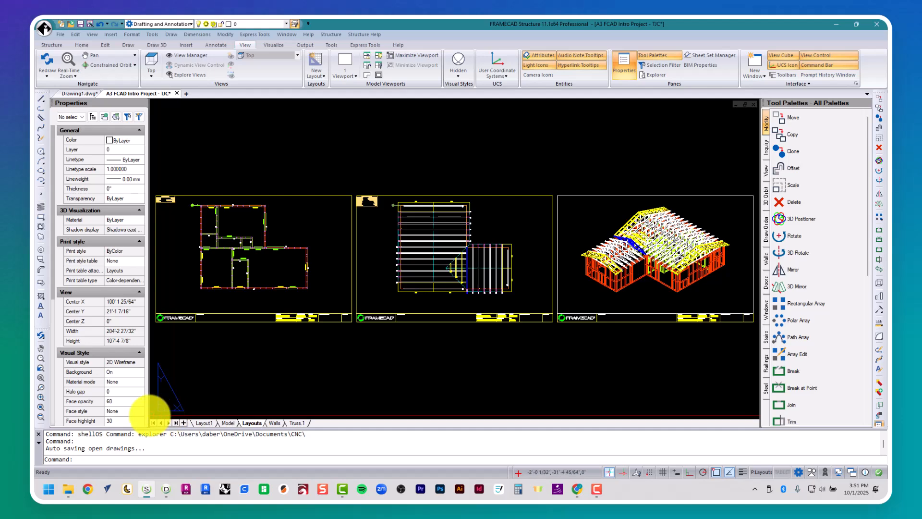
Step: Switch to FRAMECAD Detailer and view the online sign-in details of its software license
mouse_move(68, 488)
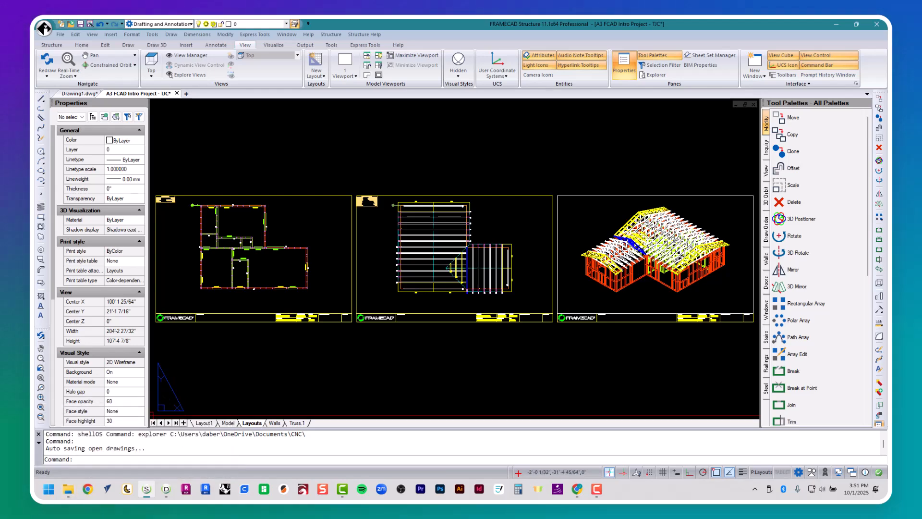
left_click(172, 490)
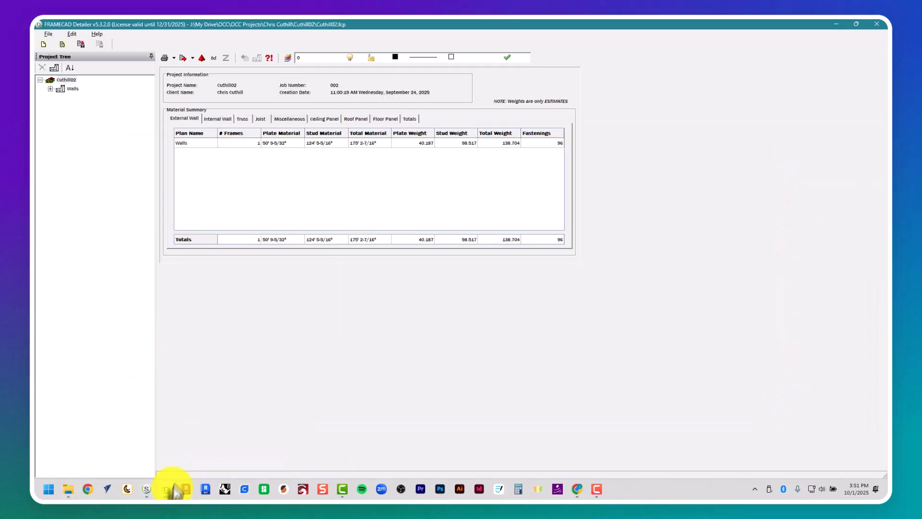
left_click(96, 34)
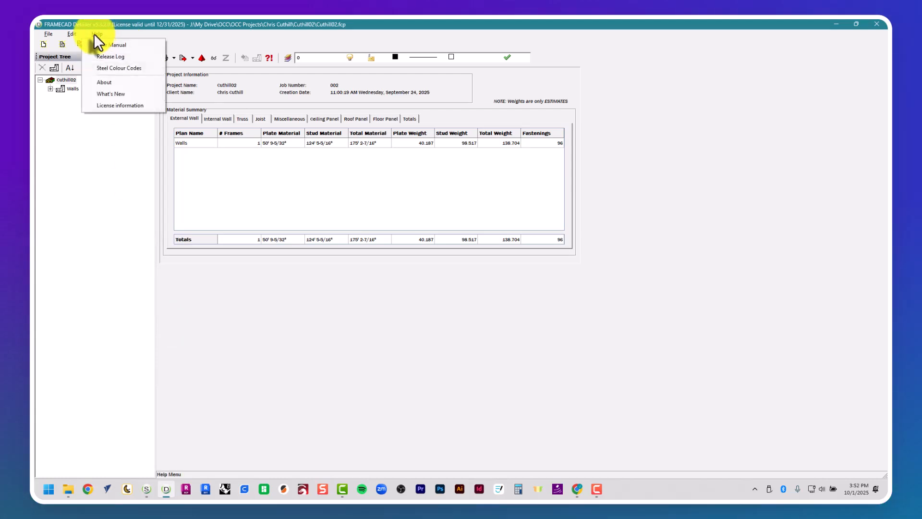
left_click(112, 105)
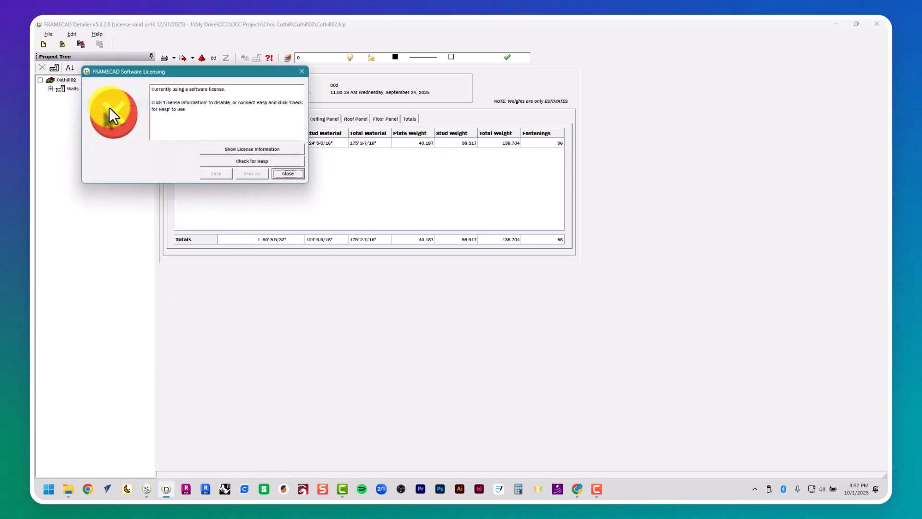
left_click(282, 149)
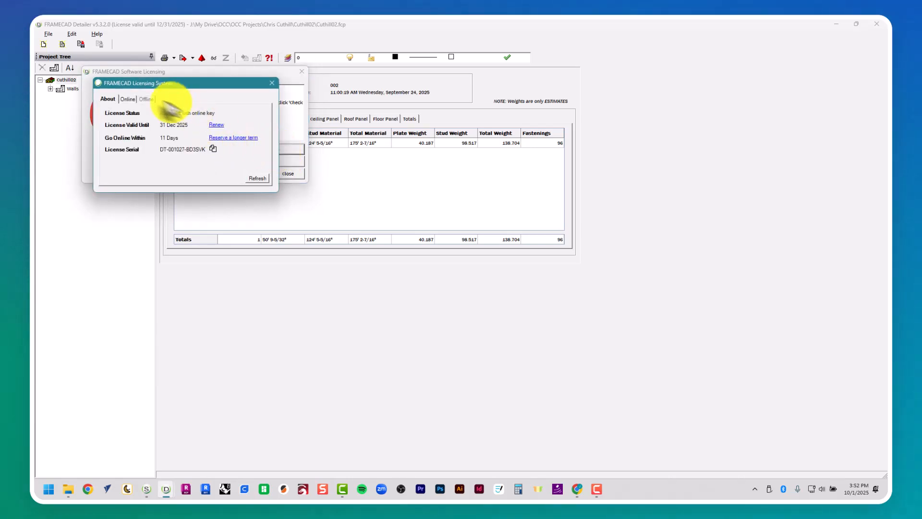
left_click(127, 99)
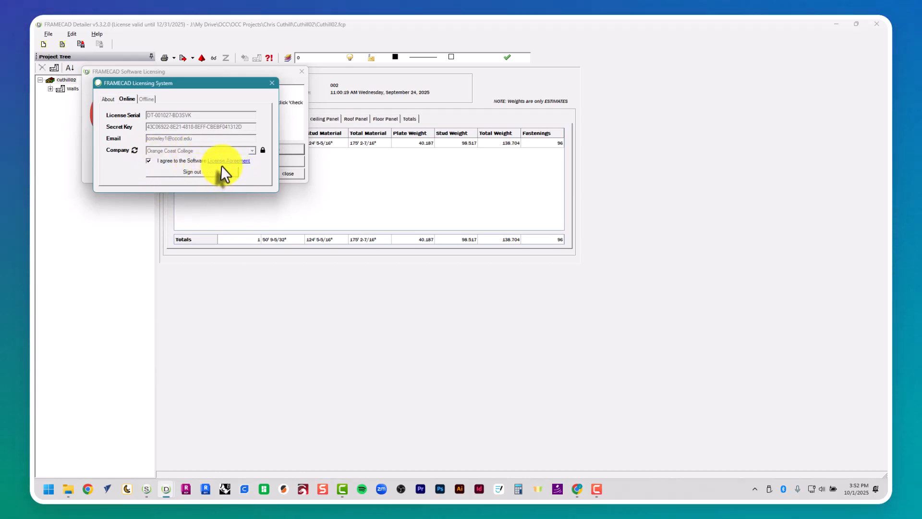
Step: Close the licensing window and review the CAD and General pages of the Defaults & Global Settings
left_click(273, 84)
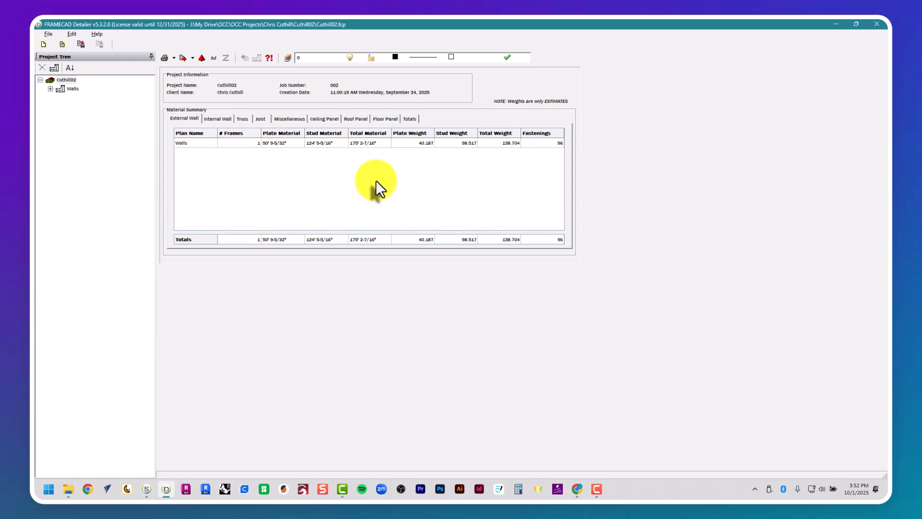
left_click(72, 34)
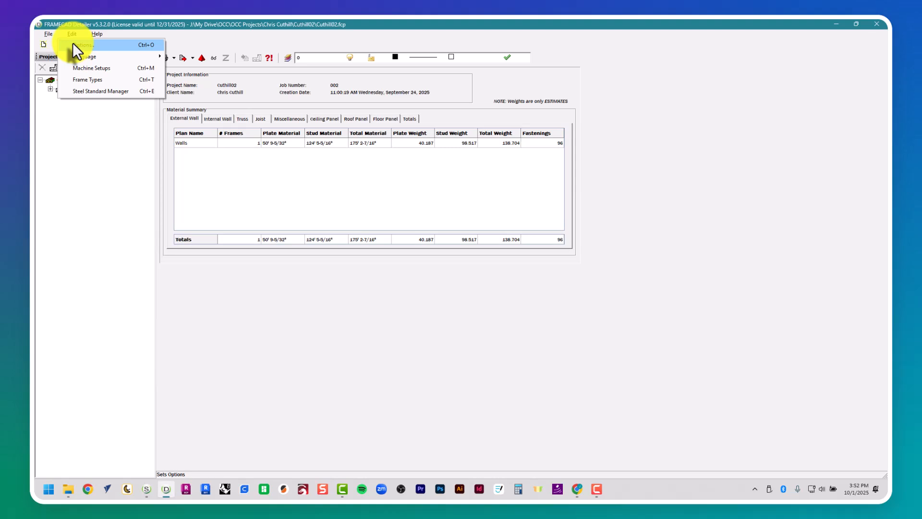
left_click(73, 44)
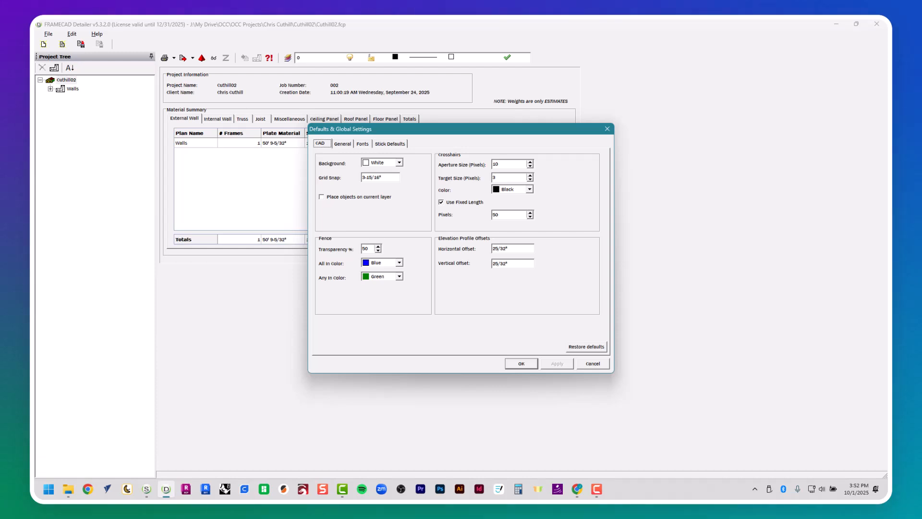
left_click(343, 143)
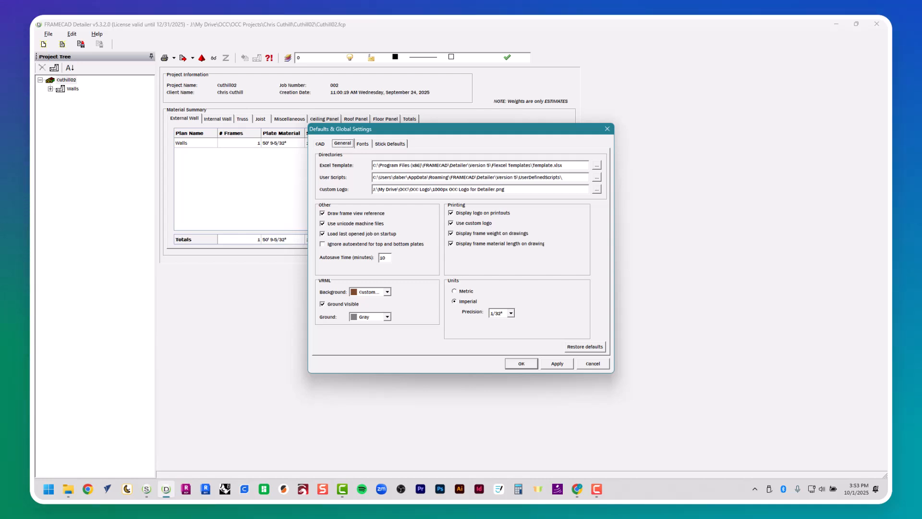
left_click(444, 189)
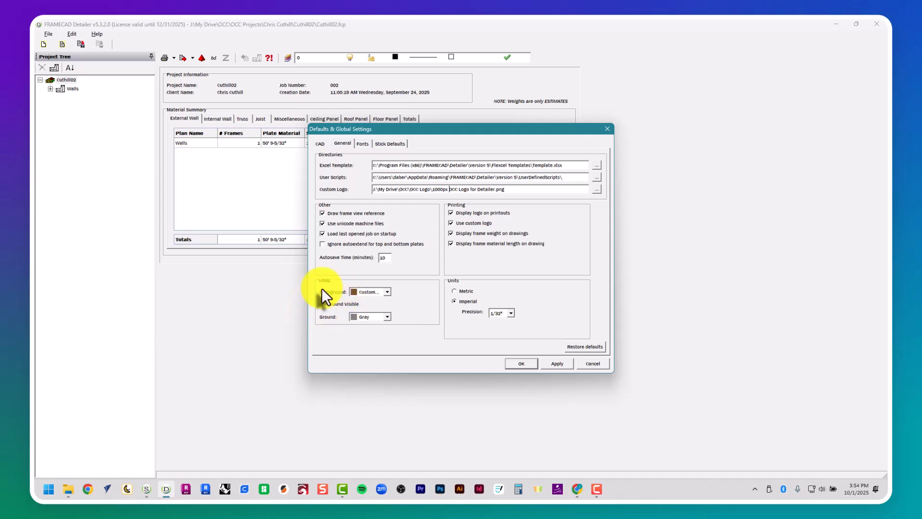
Step: Review the font settings and the default names of the stick types, and accept the Defaults & Global Settings
left_click(359, 144)
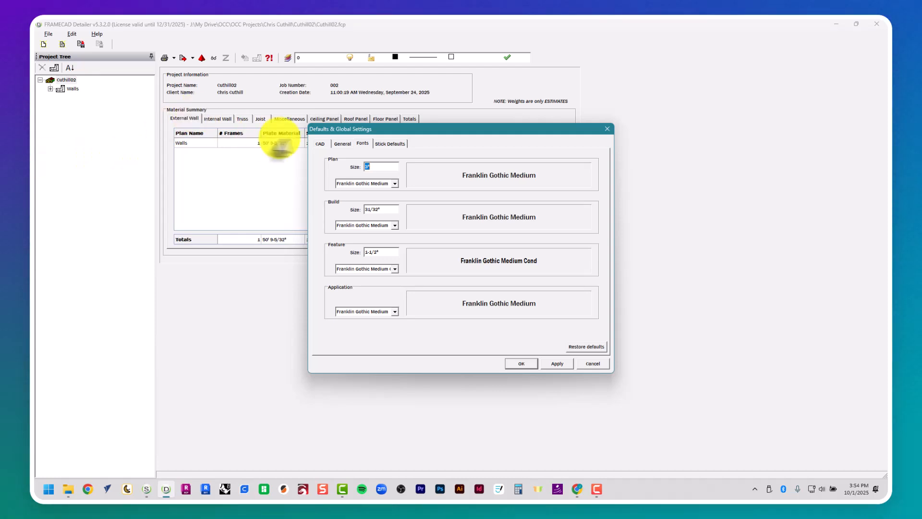
left_click(393, 144)
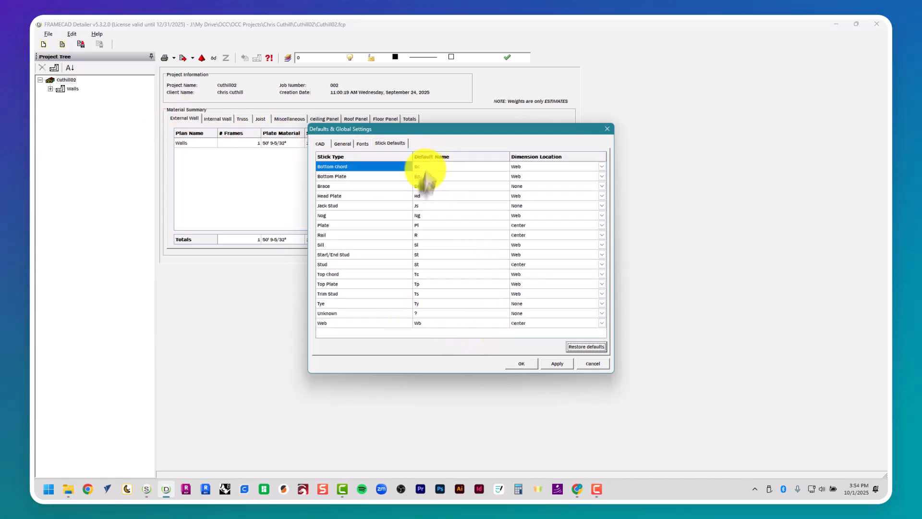
left_click_drag(441, 173, 437, 209)
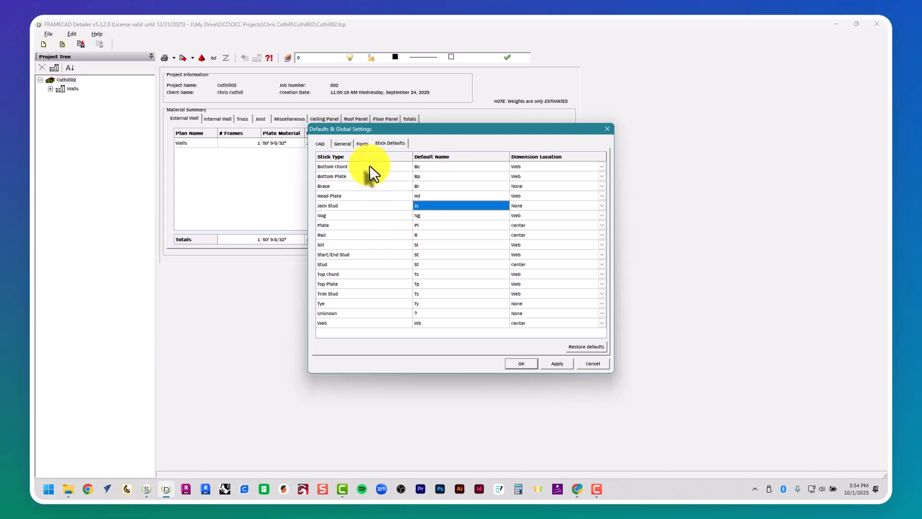
left_click_drag(370, 166, 439, 254)
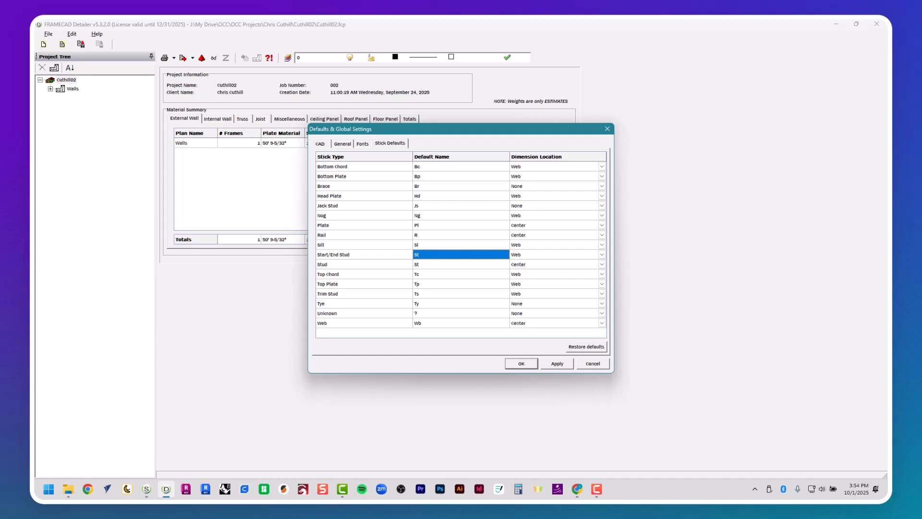
left_click(518, 364)
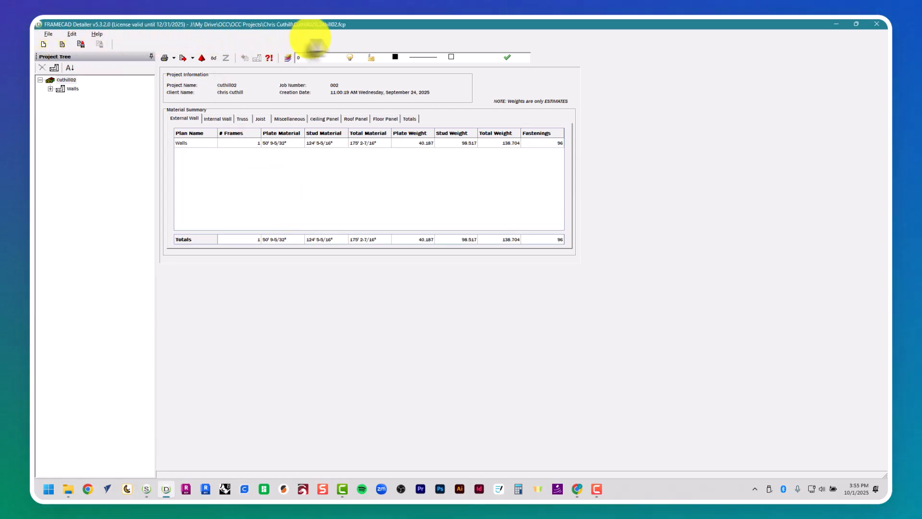
left_click(50, 36)
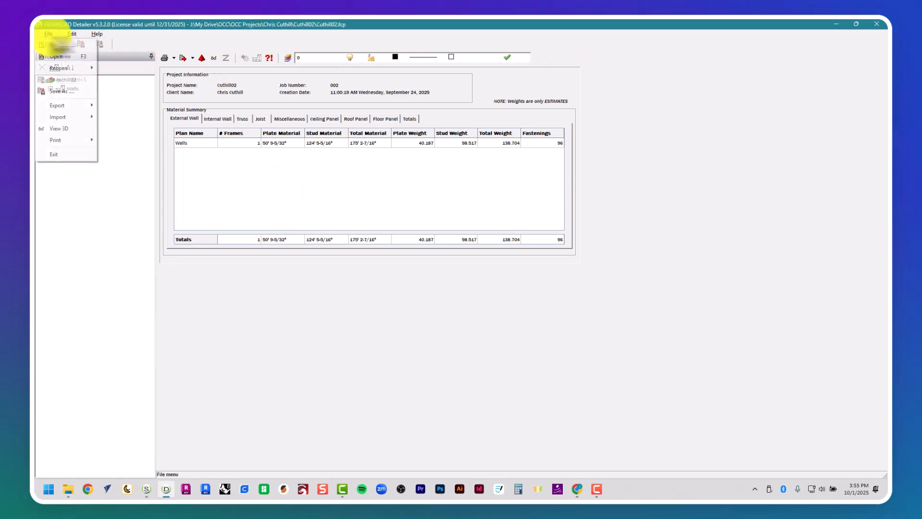
left_click(100, 34)
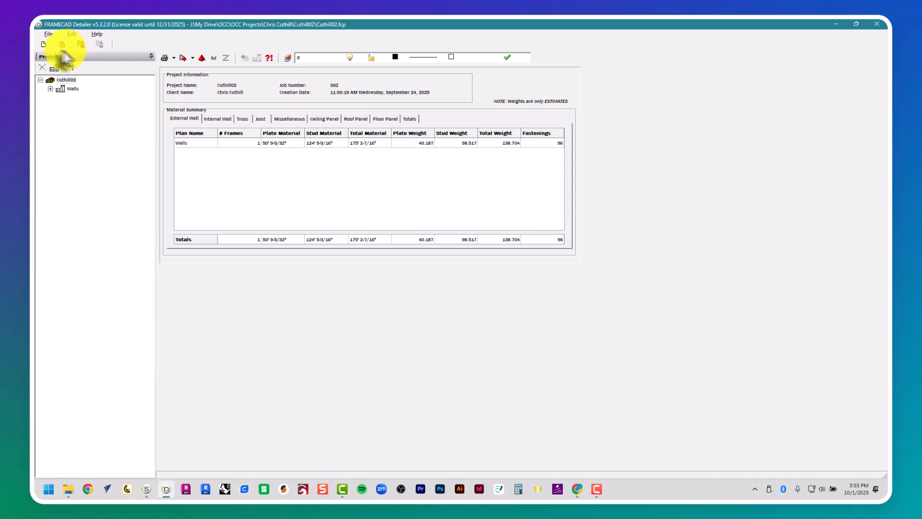
left_click(64, 95)
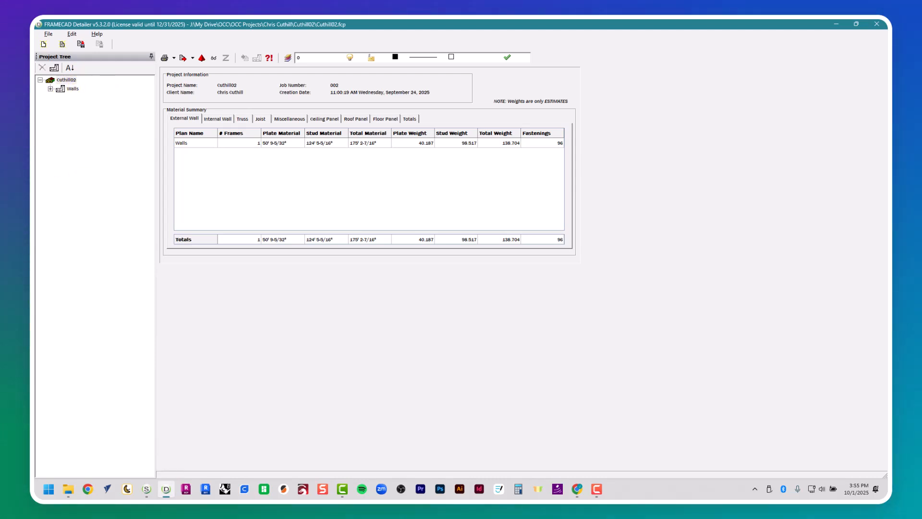
Step: Create a new project named "This is the Project's Name" with client name OCC and job number 001
left_click(43, 44)
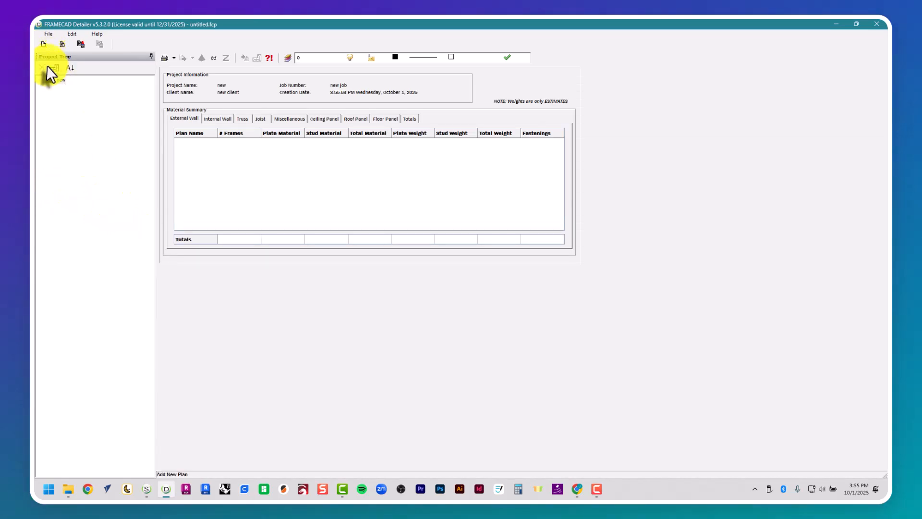
right_click(58, 80)
left_click(63, 99)
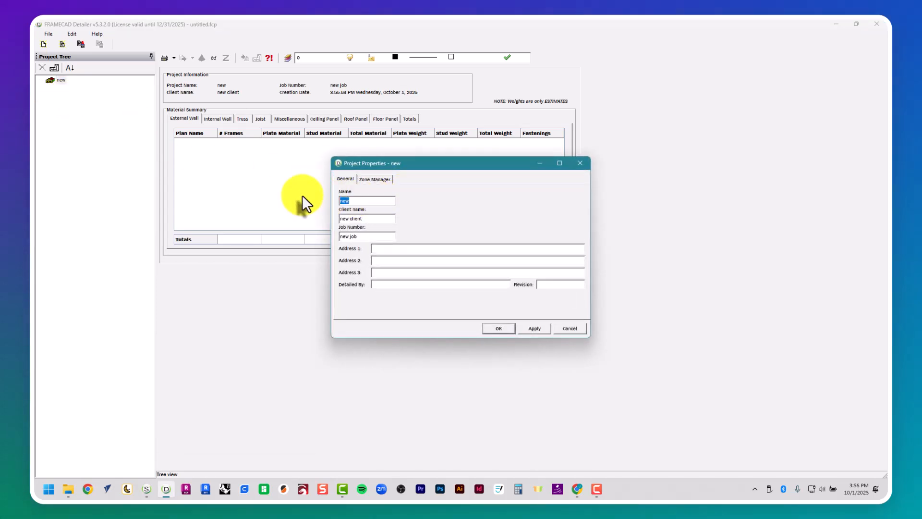
type("This is the Project's Name")
key("Tab")
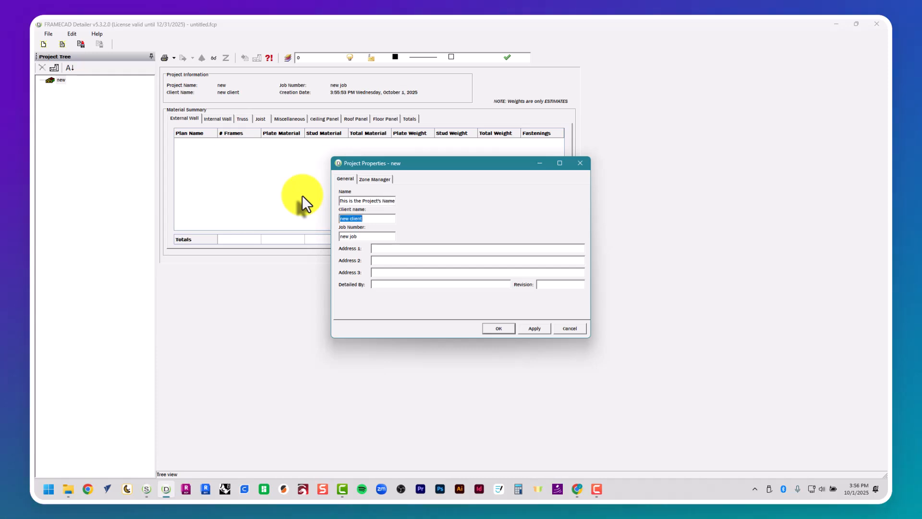
type("OCC")
key("Tab")
type("001")
key("Return")
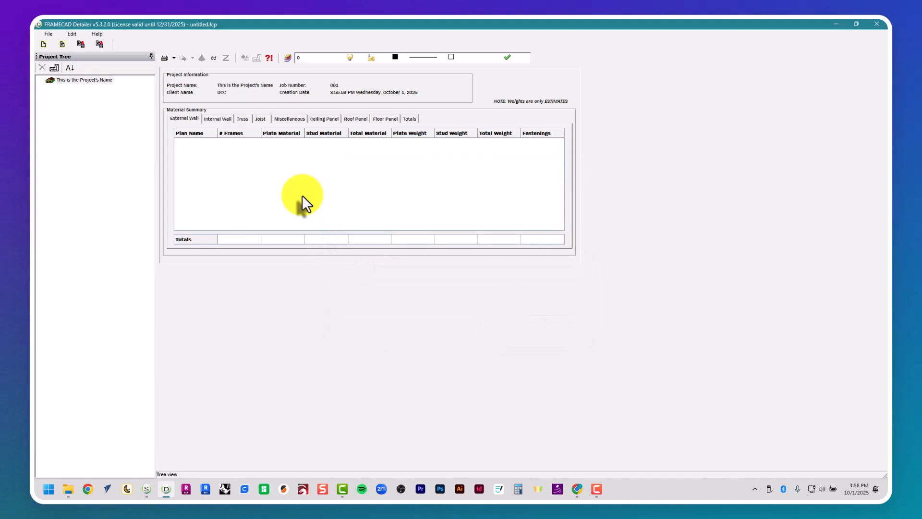
Step: Add a new plan to the project and name it "This is a Plan"
left_click(76, 80)
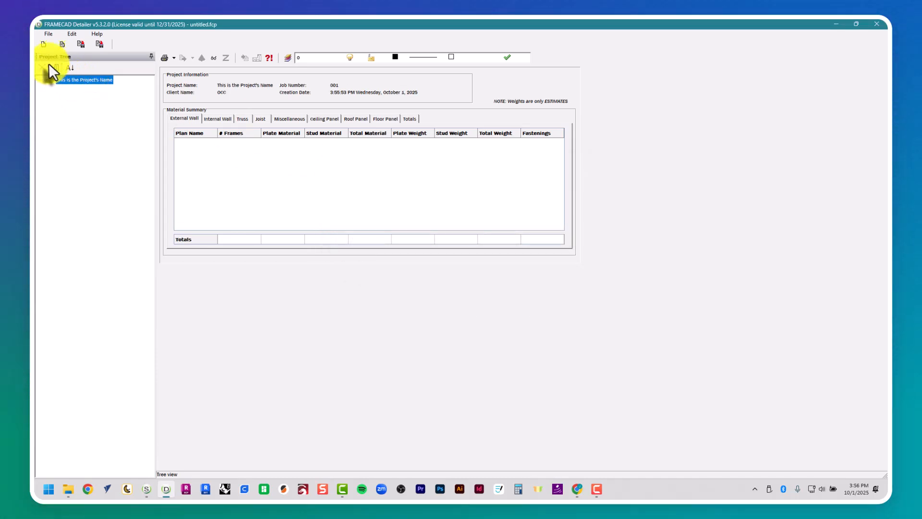
left_click(55, 68)
right_click(70, 89)
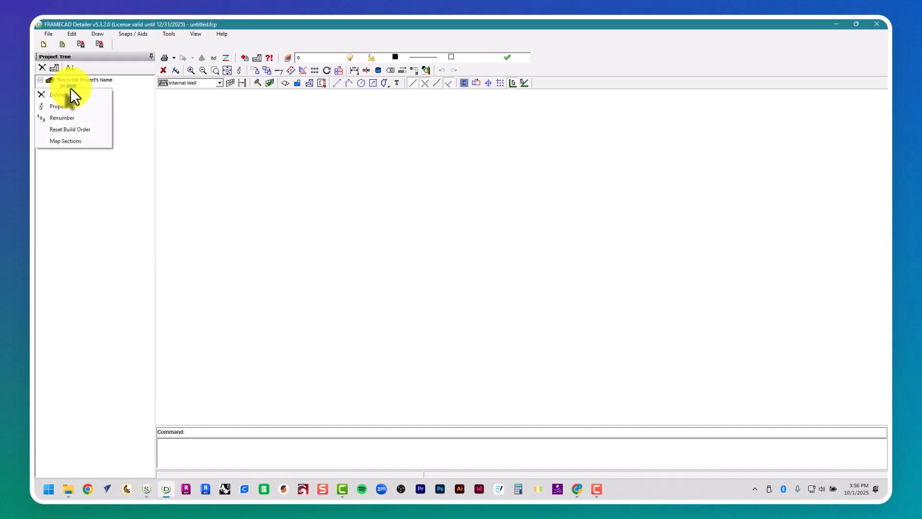
left_click(80, 106)
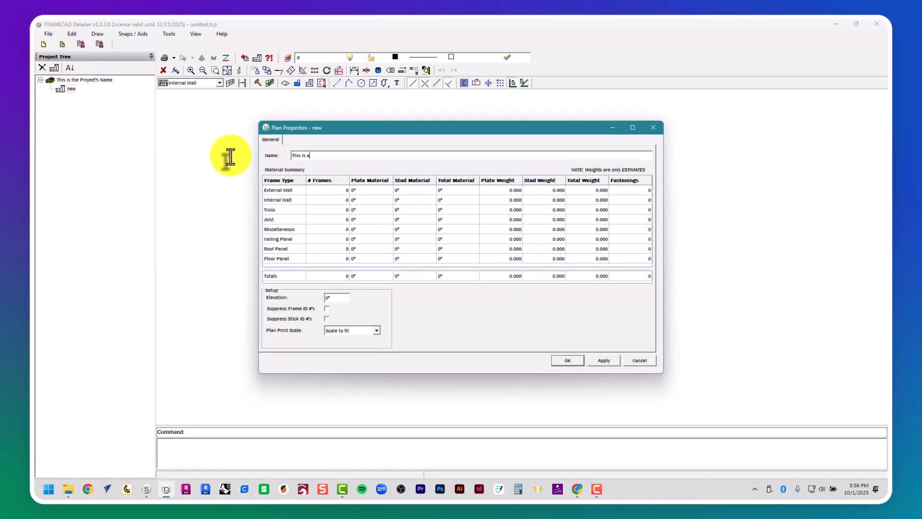
key("Return")
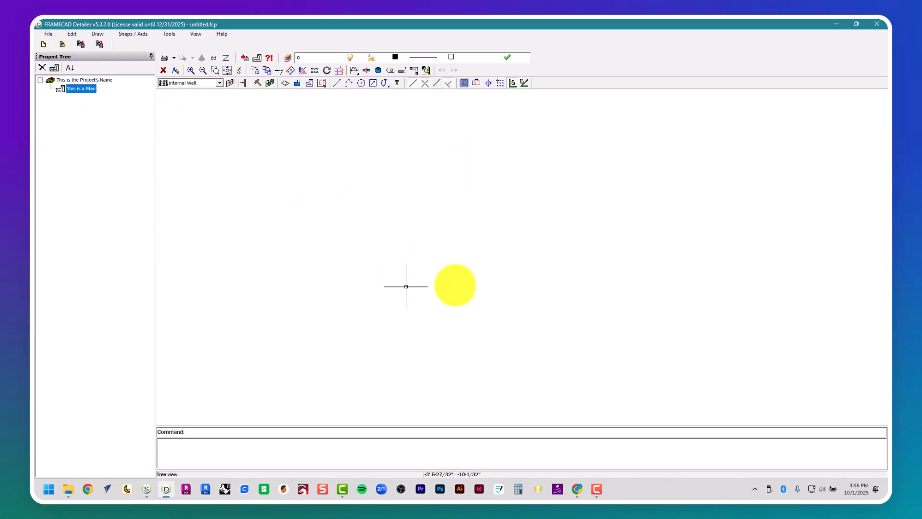
Step: Draw two horizontal internal wall frames in the plan, one about 2' long and one about 3' 9" long below it
left_click(230, 84)
left_click(333, 209)
left_click(403, 208)
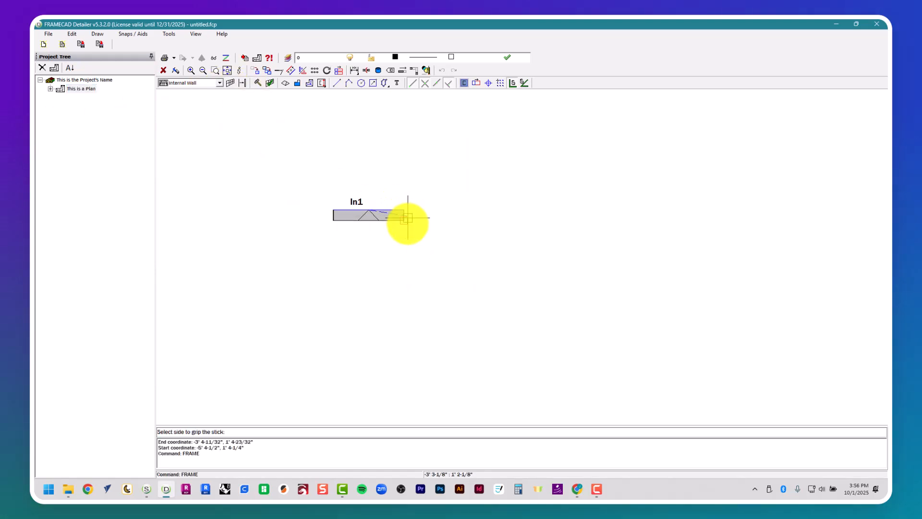
key("Escape")
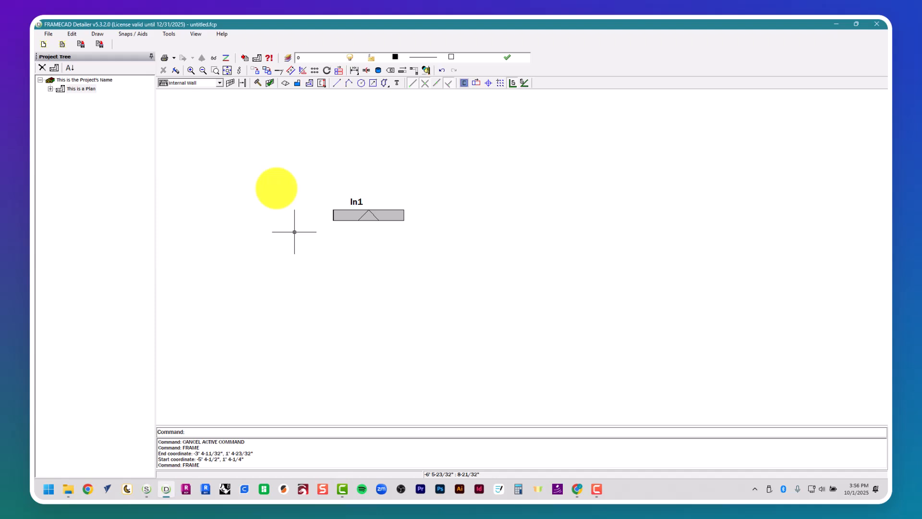
left_click(229, 83)
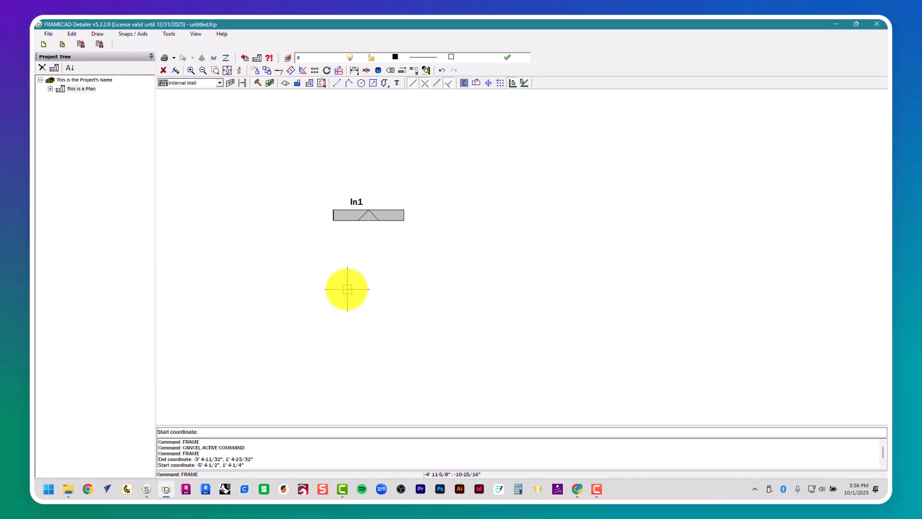
left_click(349, 264)
left_click(481, 265)
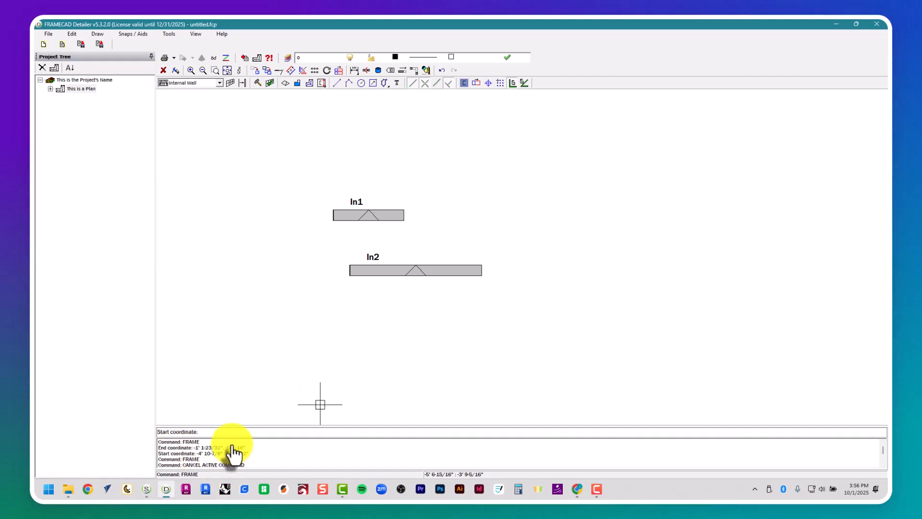
key("Escape")
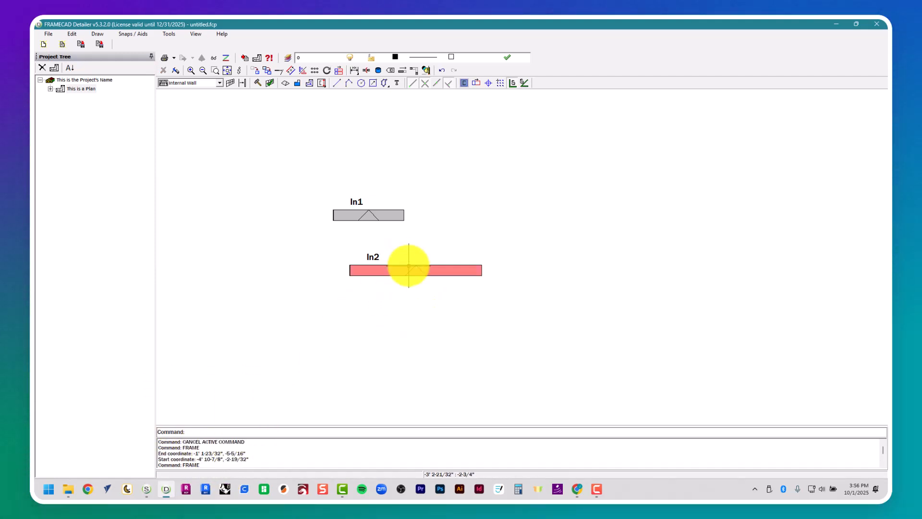
Step: Expand the plan in the project tree and select the In1 and In2 frames in turn to locate them in the drawing
left_click(50, 89)
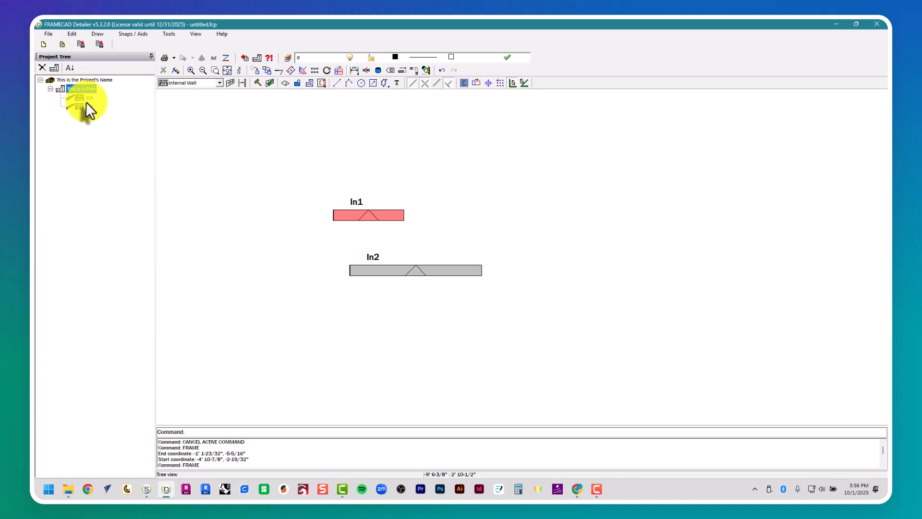
left_click(81, 107)
left_click(83, 99)
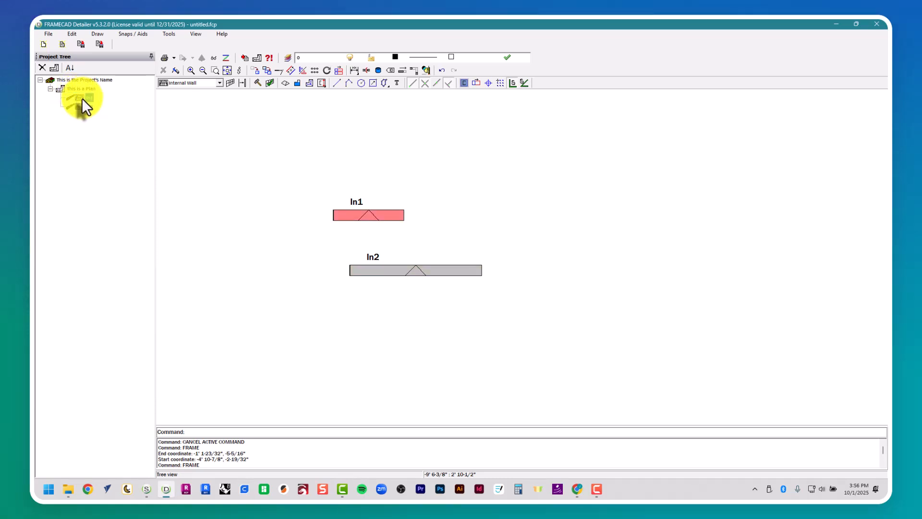
left_click(91, 107)
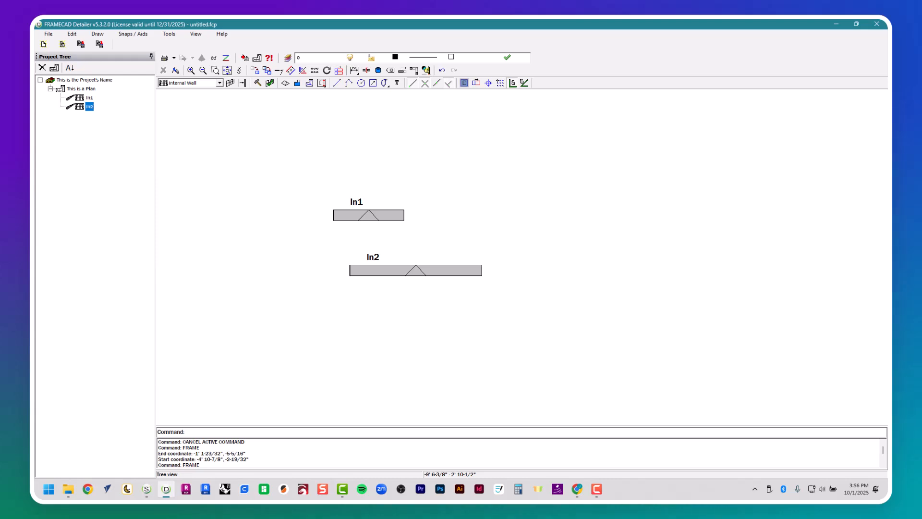
Step: Open the Machine Setups and view the section setups of the F325iT machine
left_click(72, 34)
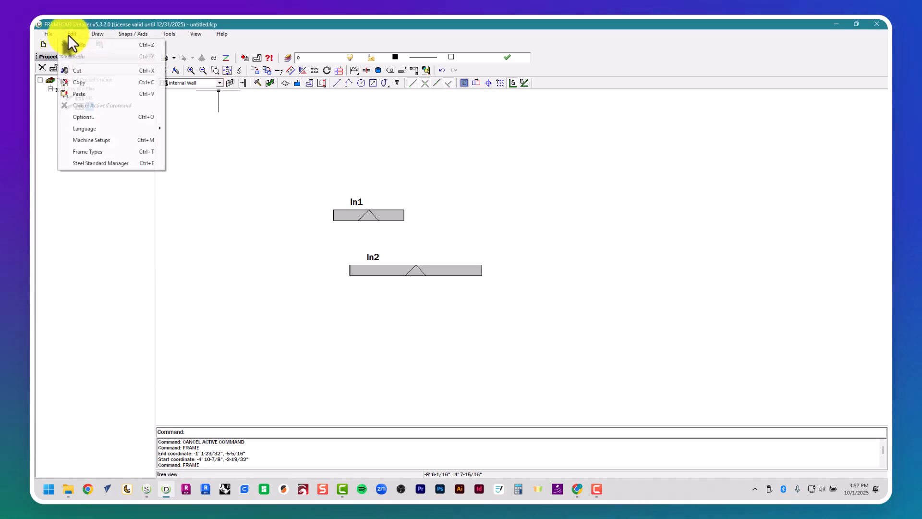
left_click(108, 141)
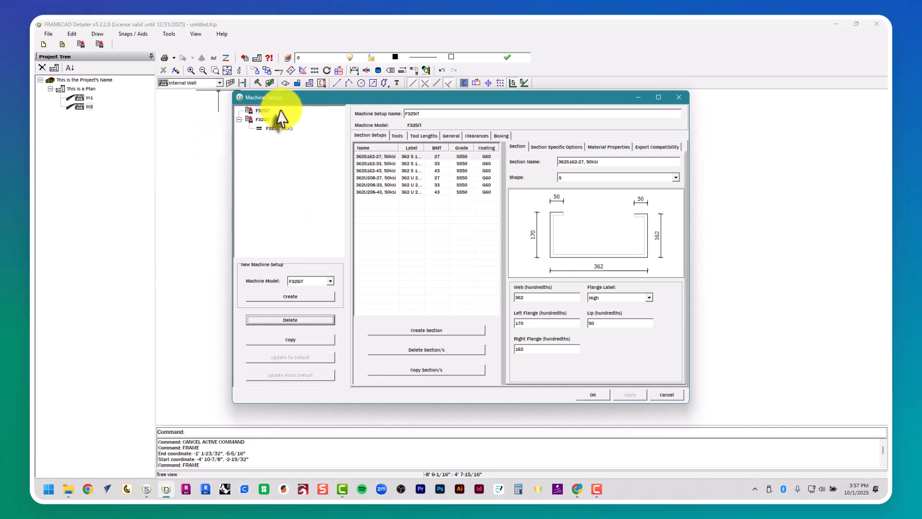
left_click(261, 111)
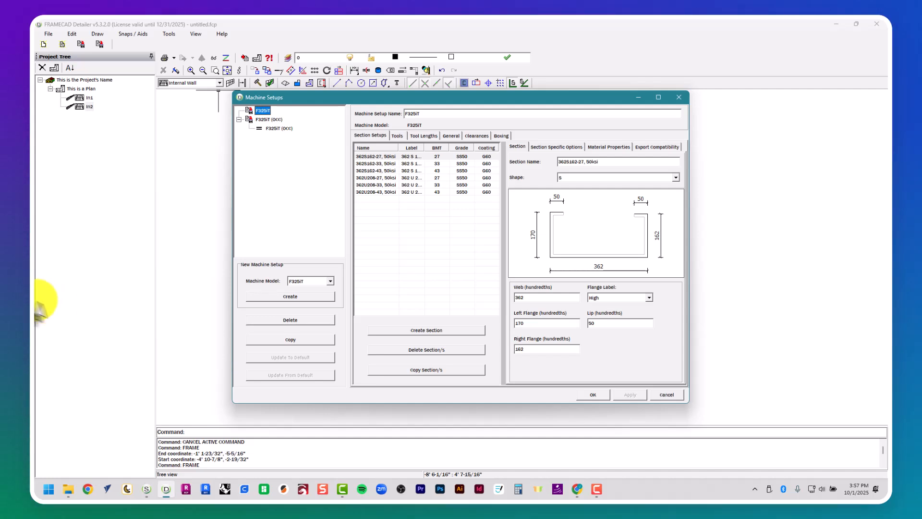
Step: Switch to Chrome and open the Machine Setup file linked on the A3.0 - Small FrameCAD ADU Project, Part 3 assignment page
mouse_move(574, 493)
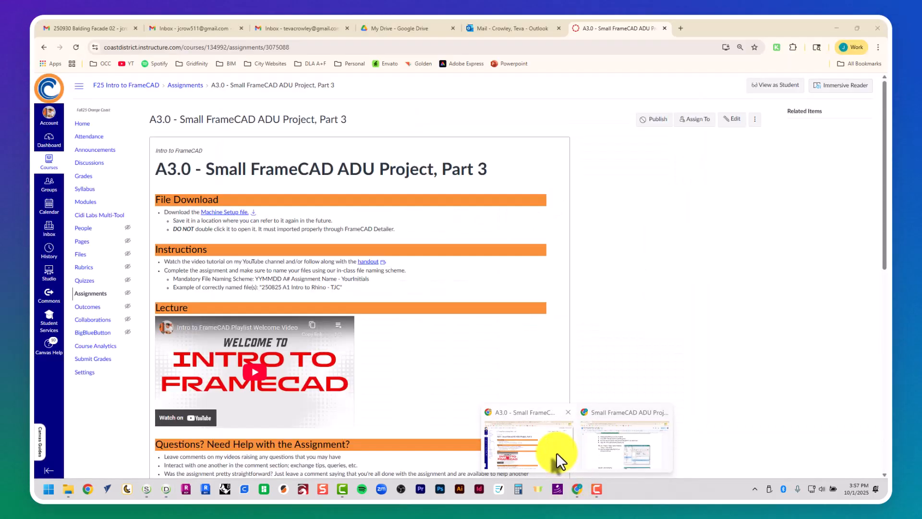
left_click(556, 453)
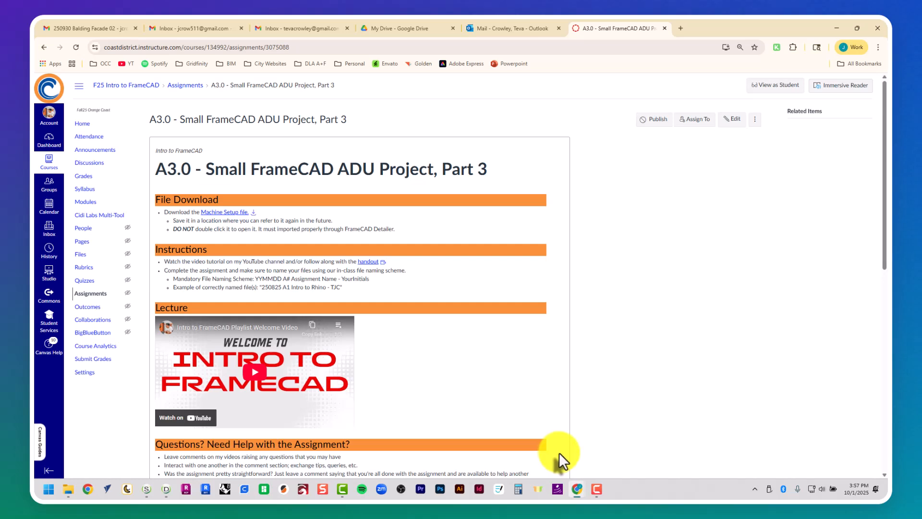
left_click(234, 213)
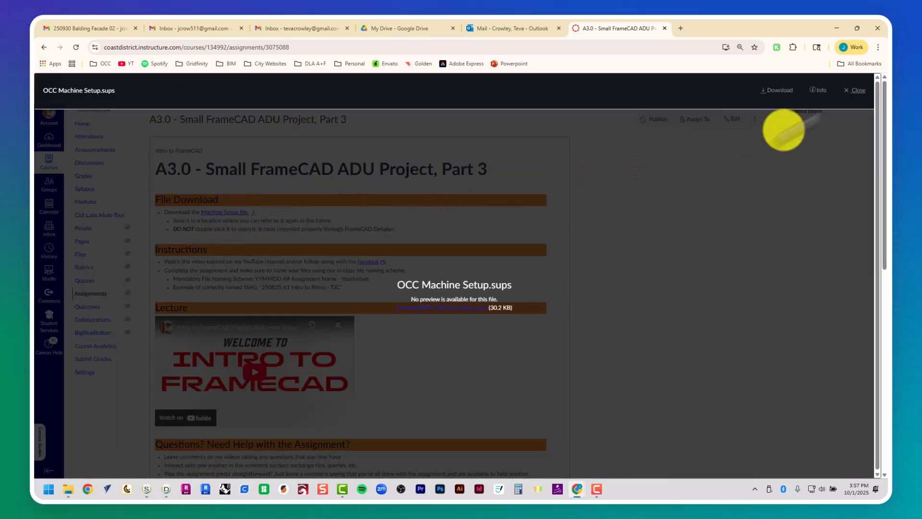
Step: Download OCC Machine Setup.sups, show it in the Downloads folder, and switch back to FRAMECAD Detailer
left_click(779, 91)
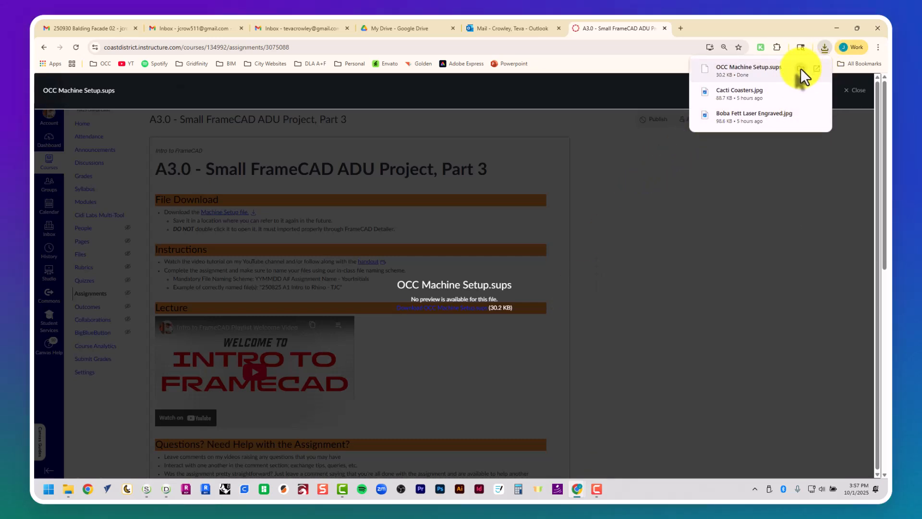
left_click(799, 68)
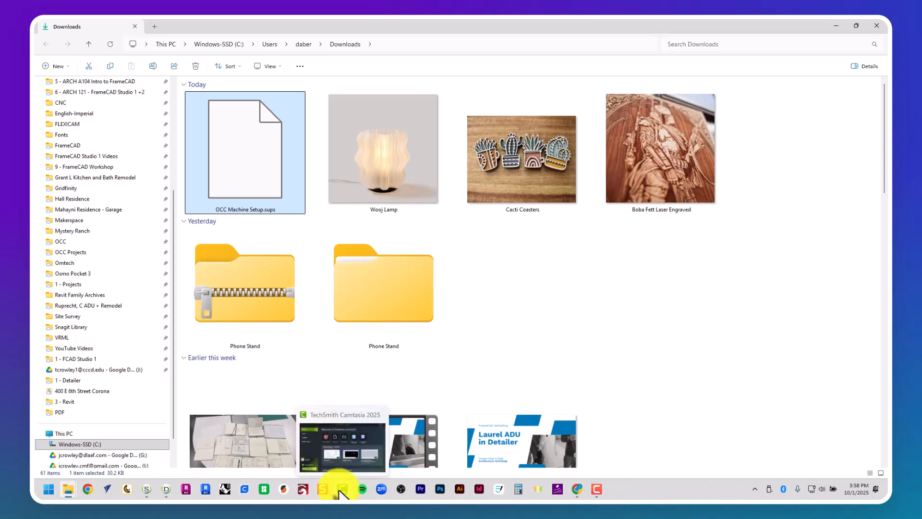
mouse_move(340, 492)
left_click(165, 489)
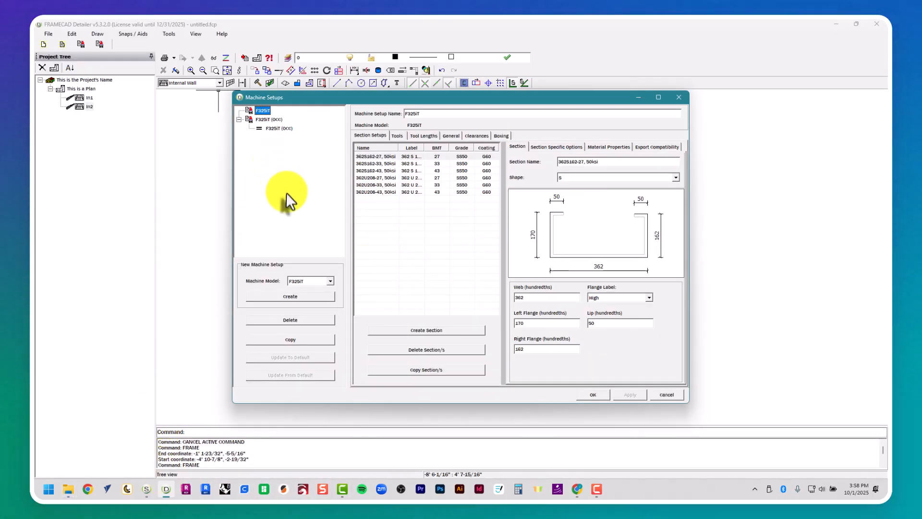
left_click(312, 324)
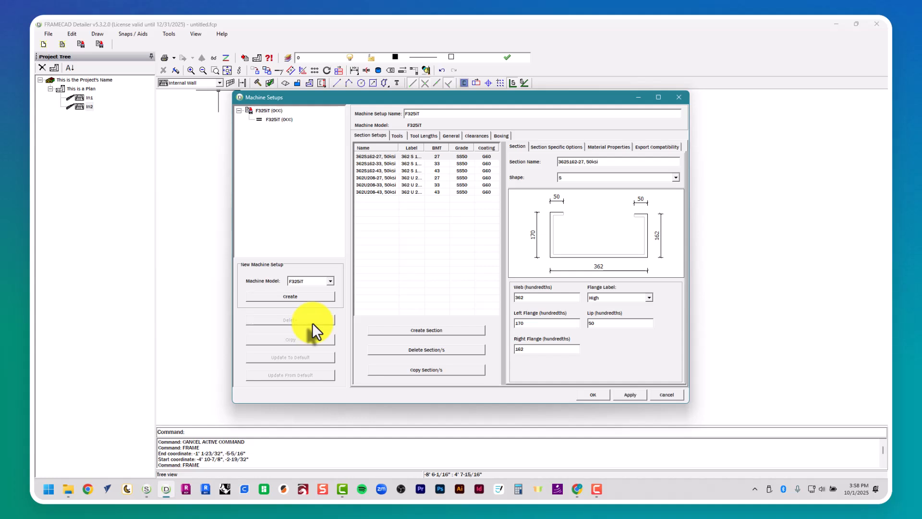
left_click(312, 322)
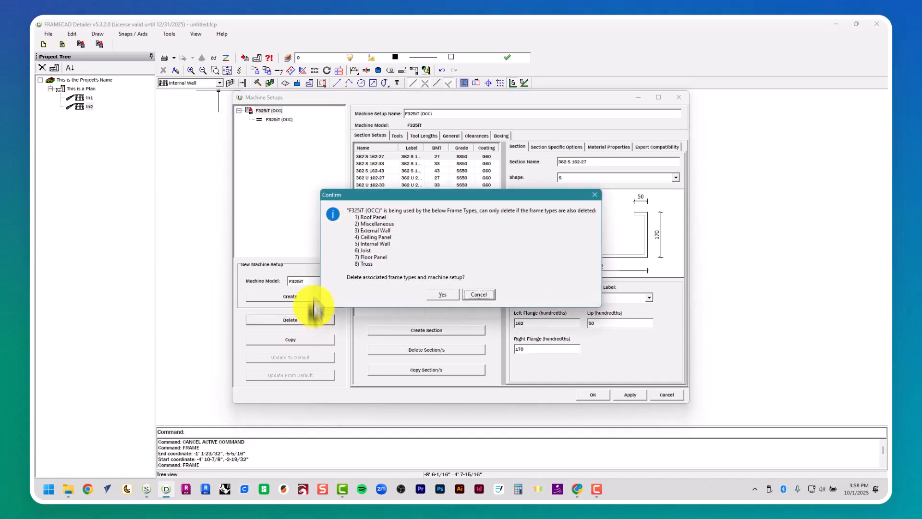
left_click(440, 294)
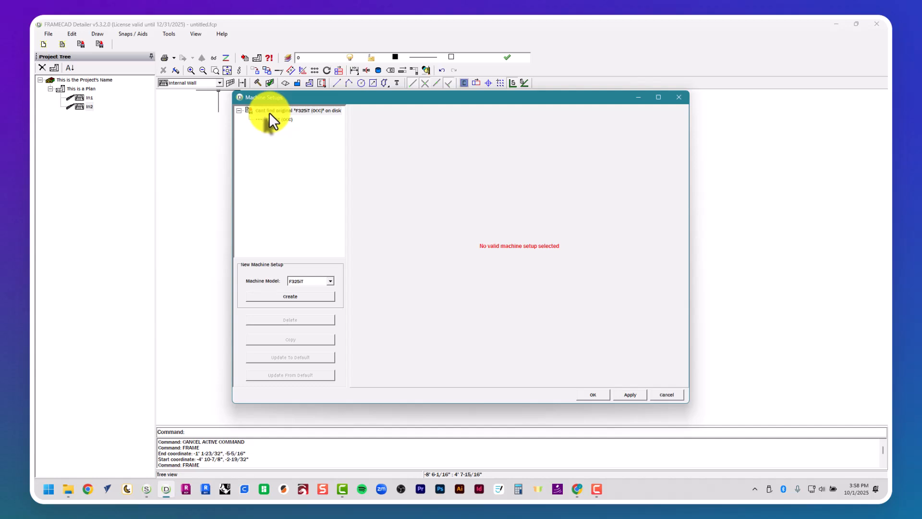
left_click(663, 394)
Step: Delete the In1 and In2 frames from the plan
left_click(89, 98)
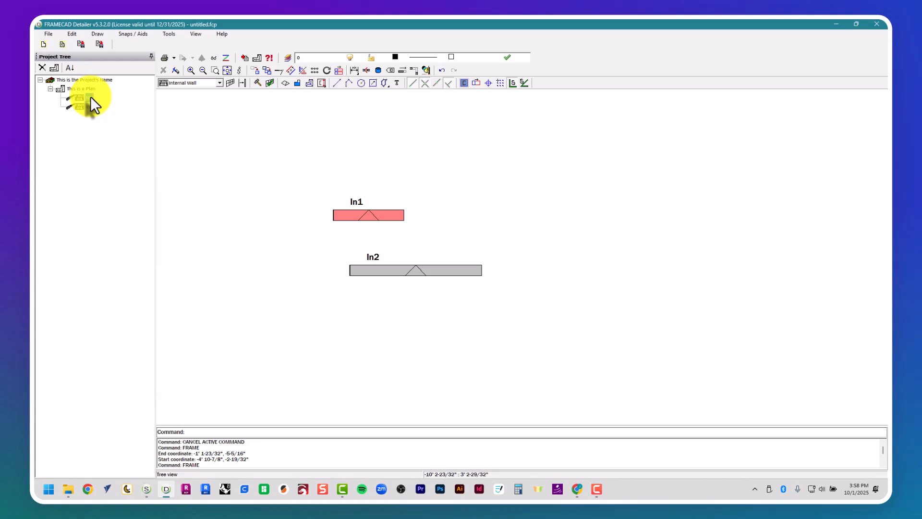
key("Delete")
key("Delete")
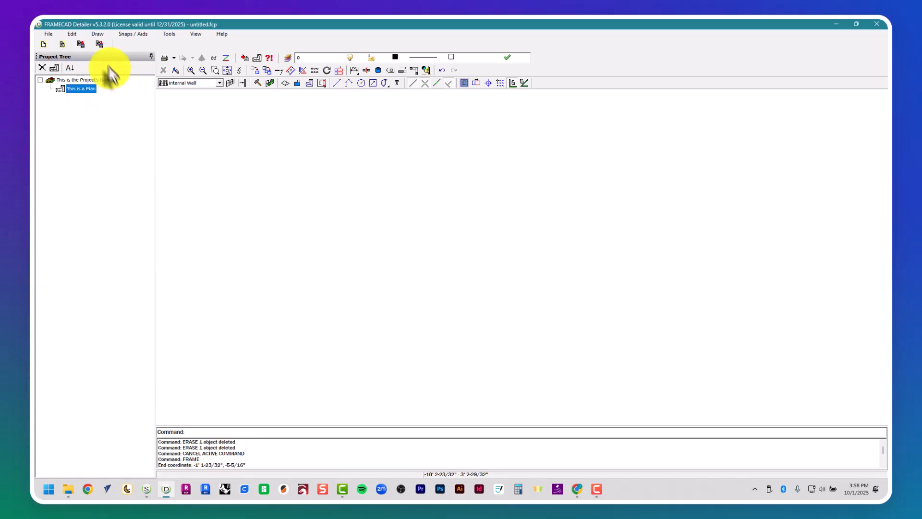
Step: In the Machine Setups, delete the default F325iT and F325iT (OCC) setups together with their associated frame types
left_click(71, 34)
left_click(102, 139)
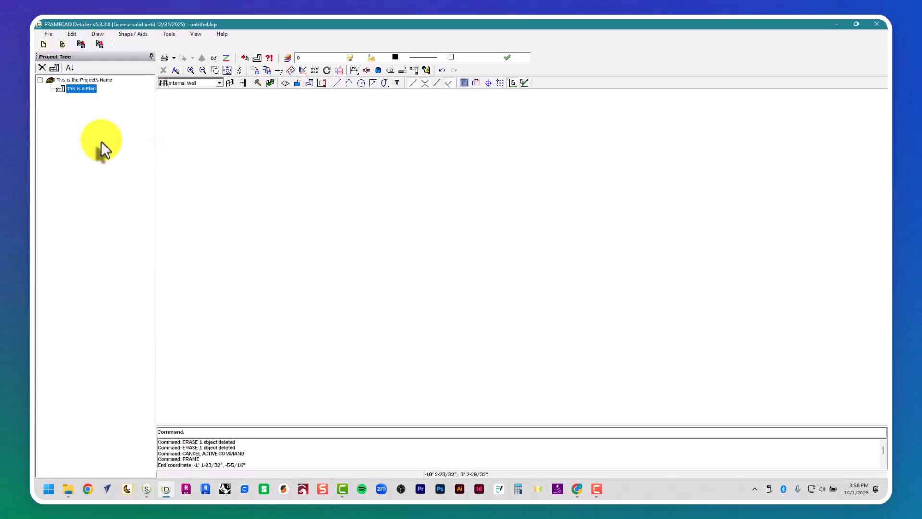
left_click(264, 112)
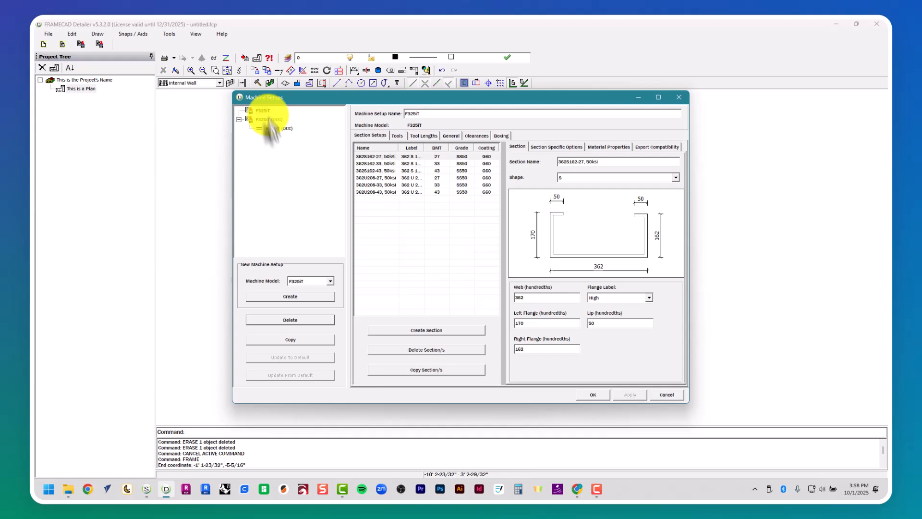
left_click(307, 319)
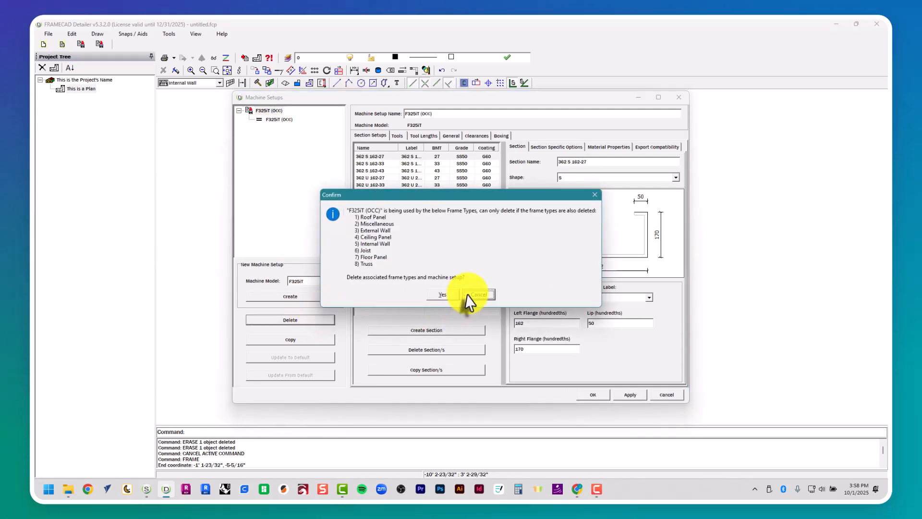
left_click(448, 293)
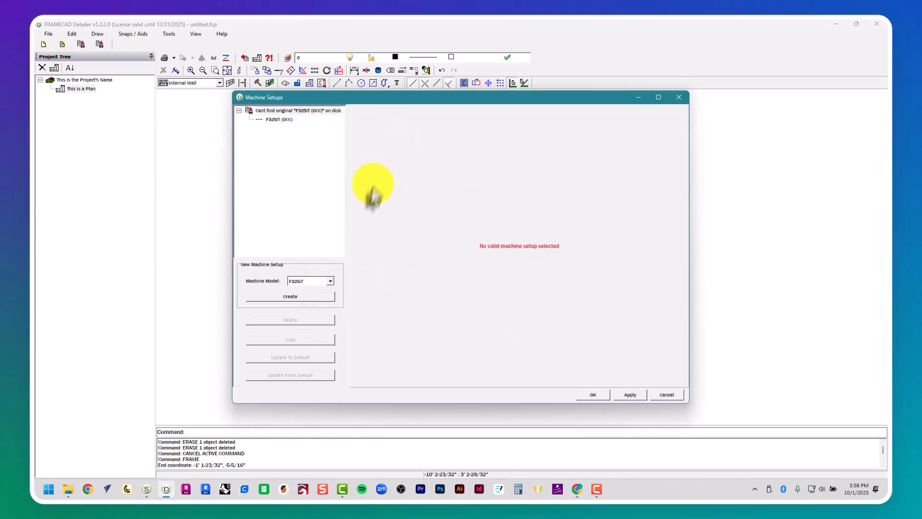
Step: Create and remove a trial F325iT setup, delete the remaining project-level F325iT (OCC) setup, and accept the changes
left_click(323, 296)
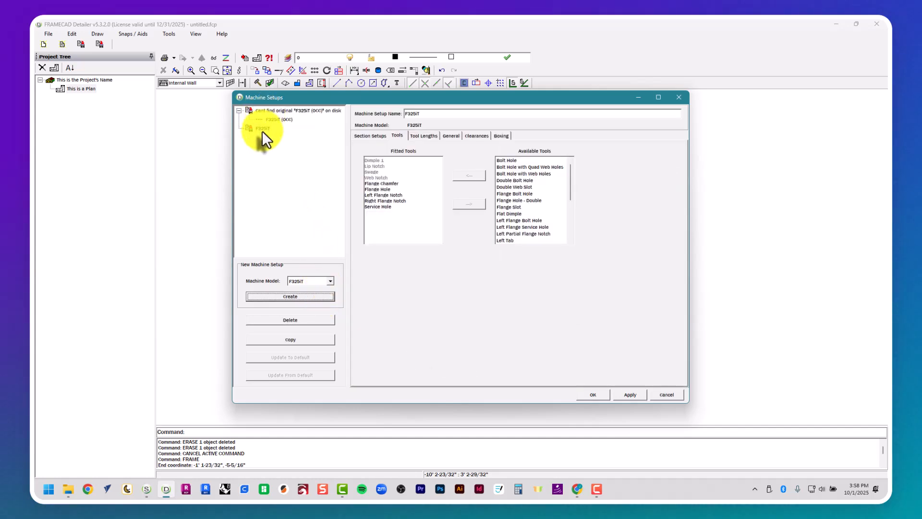
left_click(309, 321)
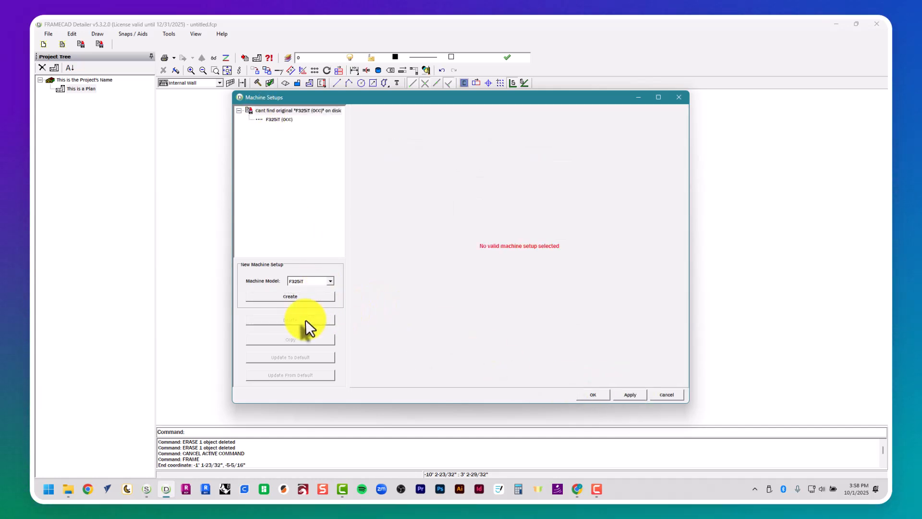
left_click(275, 119)
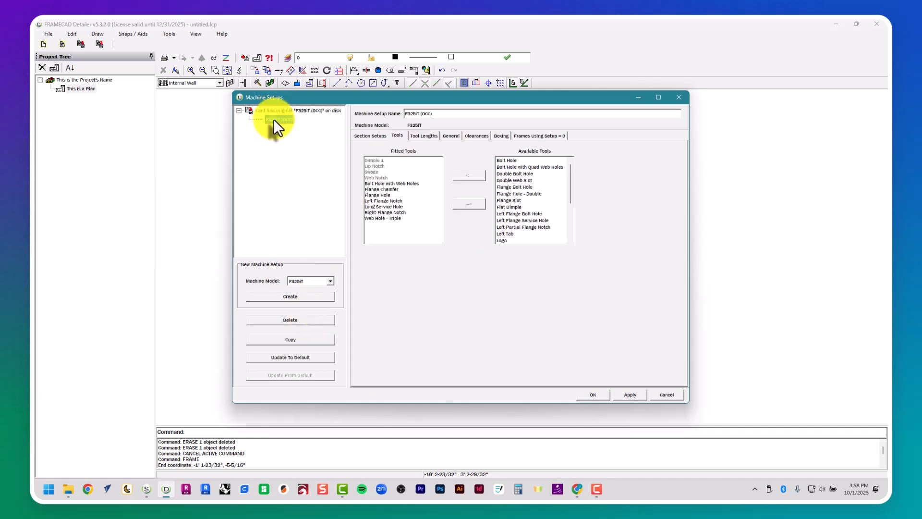
left_click(311, 320)
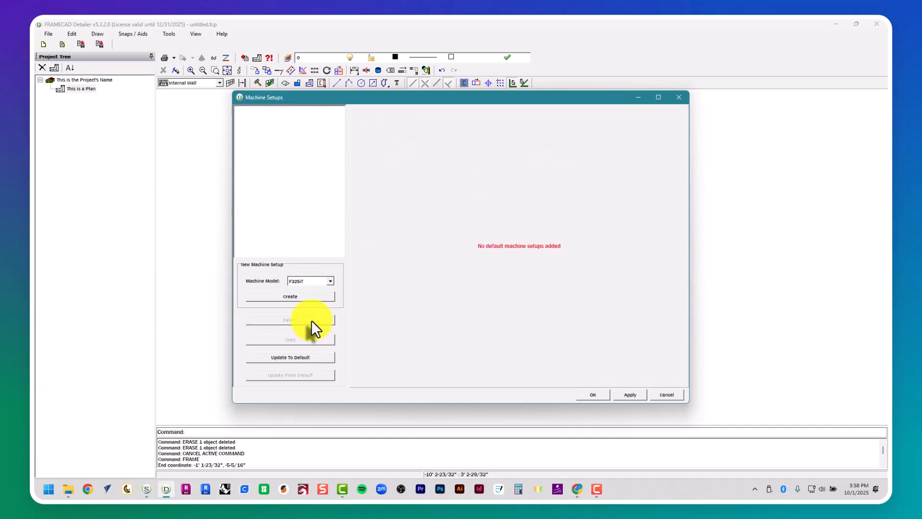
left_click(586, 393)
left_click(72, 34)
mouse_move(48, 35)
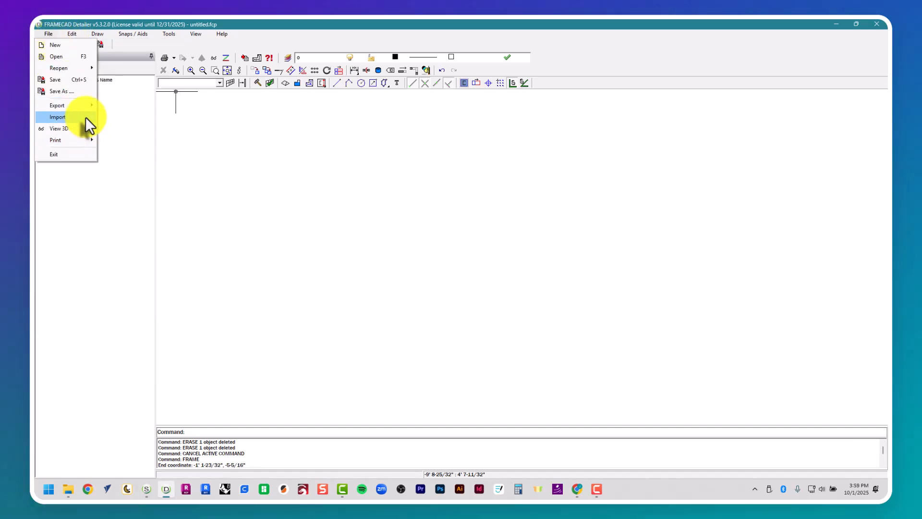
mouse_move(85, 116)
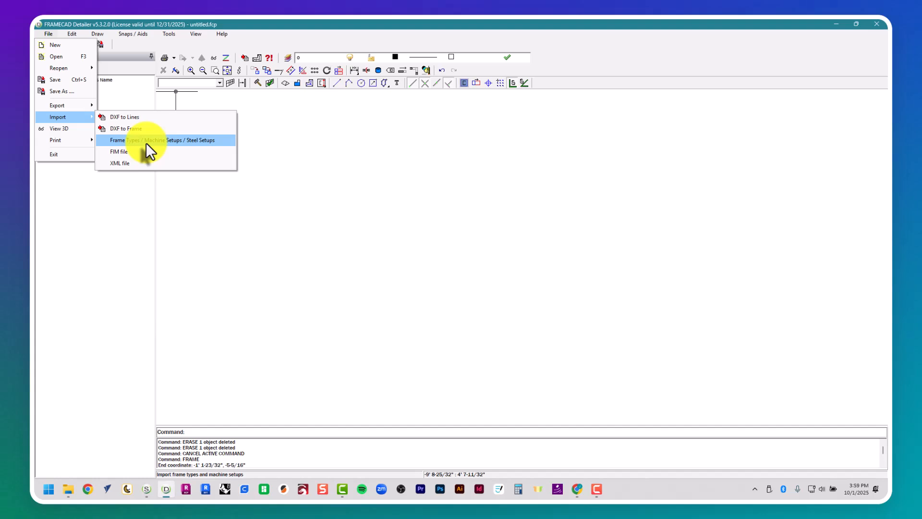
left_click(146, 140)
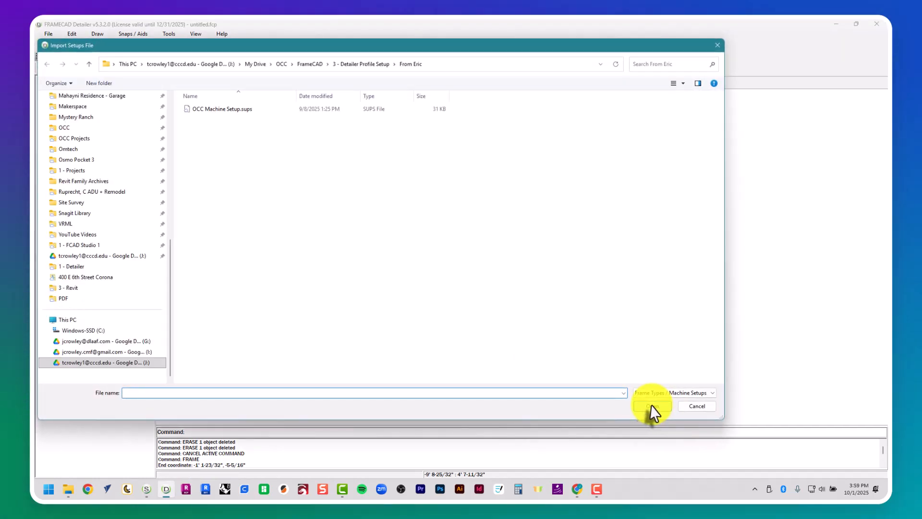
left_click(692, 405)
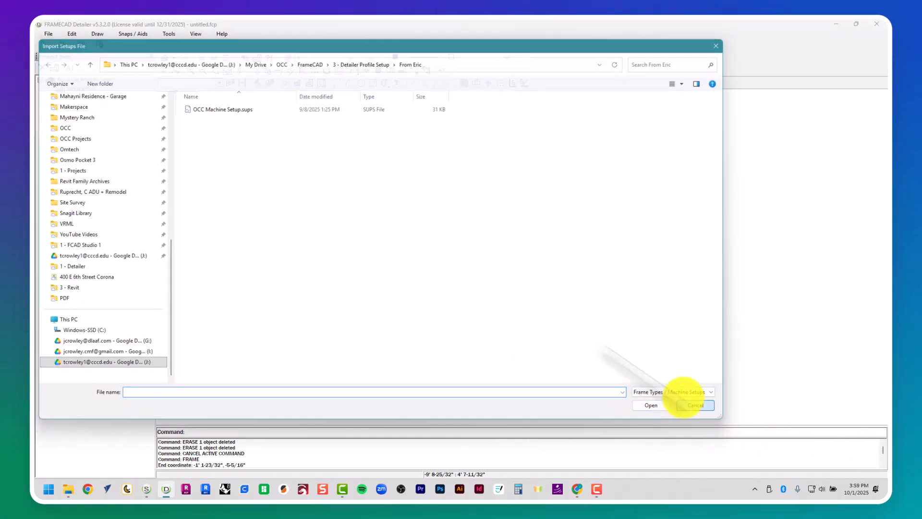
Step: Check the Machine Setups list for any remaining setups and close it
left_click(72, 34)
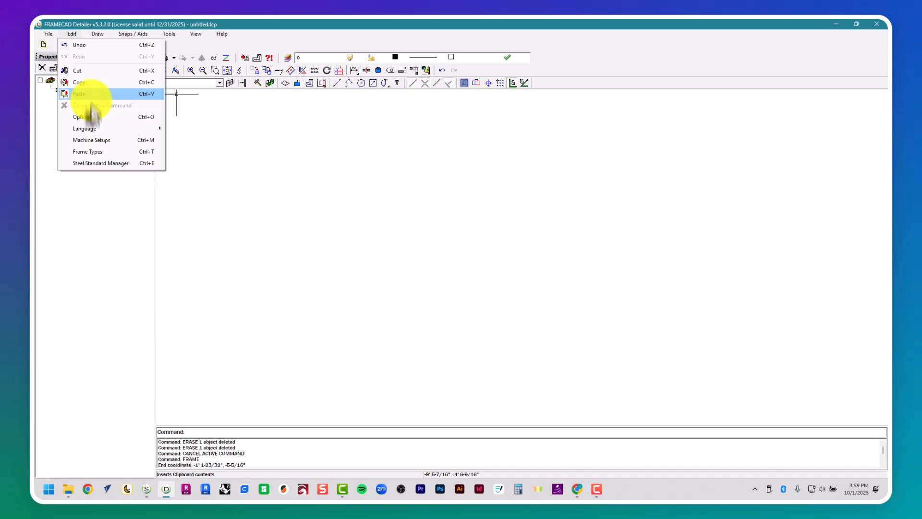
left_click(91, 144)
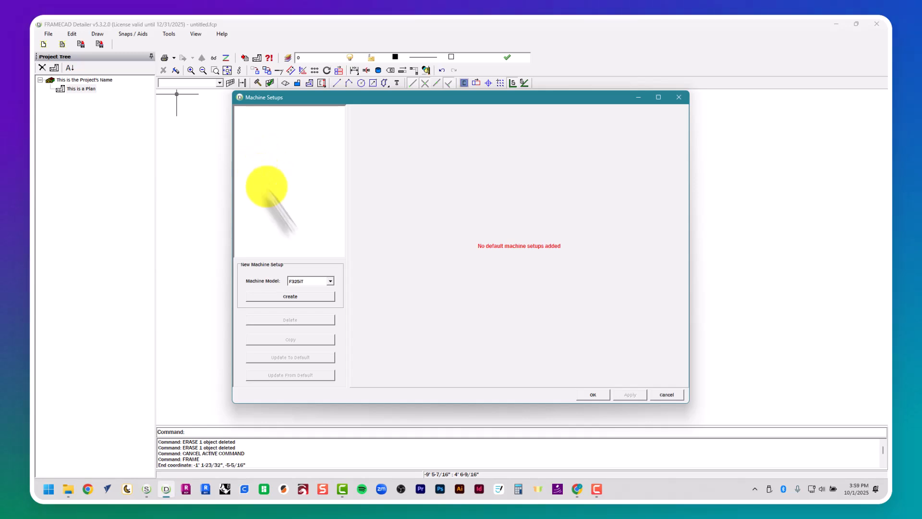
left_click(595, 394)
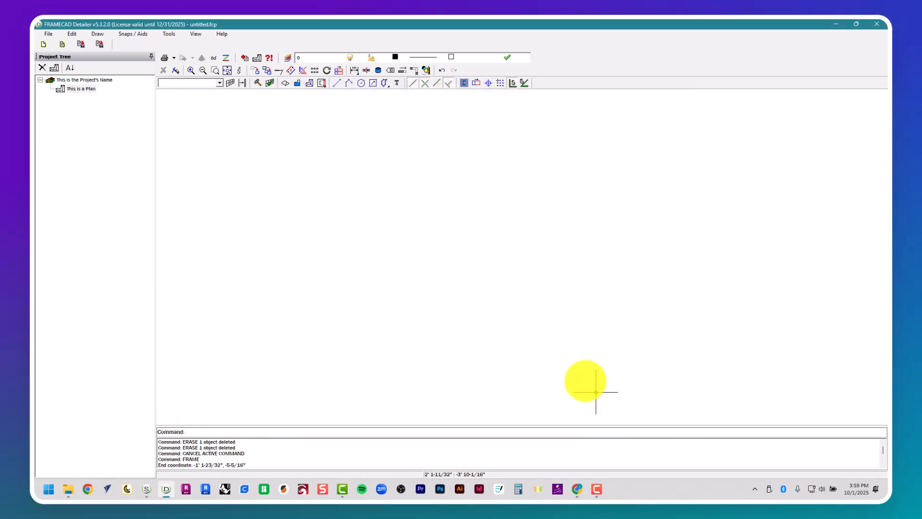
Step: Import the frame types and machine setups from OCC Machine Setup.sups
left_click(49, 34)
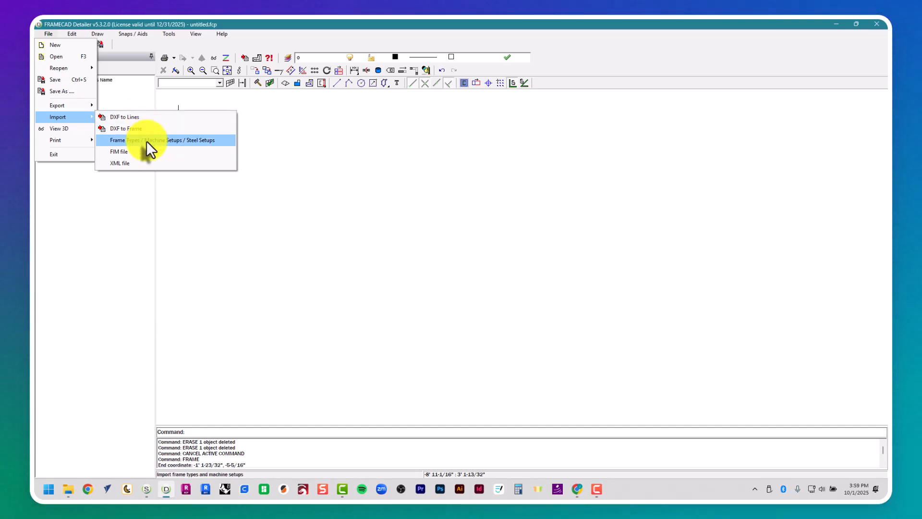
left_click(146, 140)
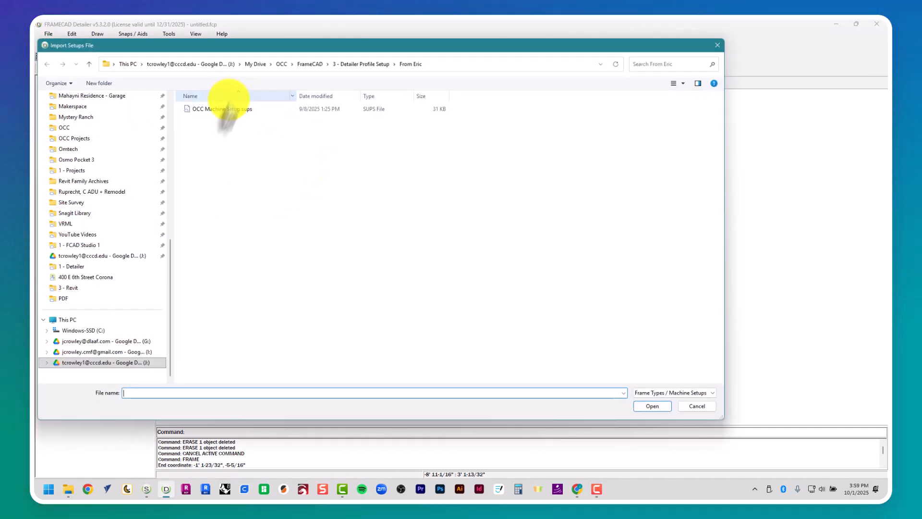
double_click(222, 113)
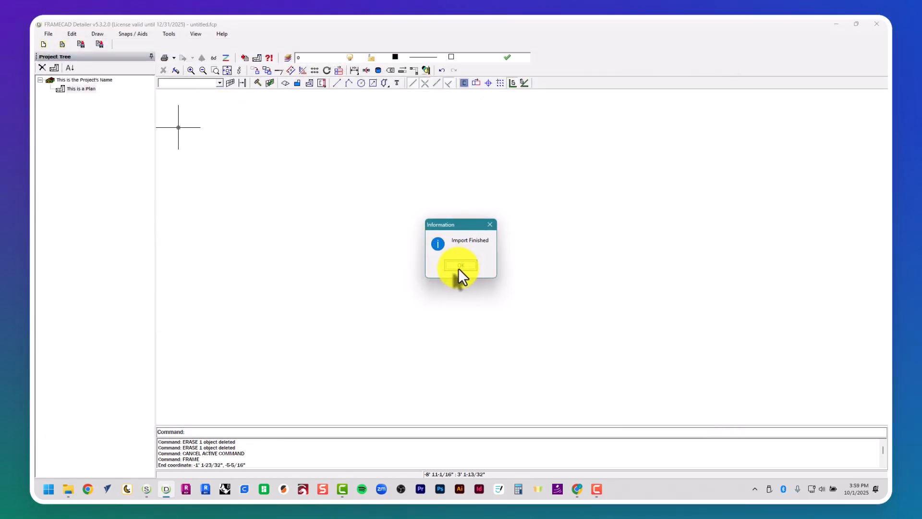
left_click(459, 266)
Step: Open the Machine Setups and look through the S and U section profiles of the imported F325iT setup
left_click(78, 34)
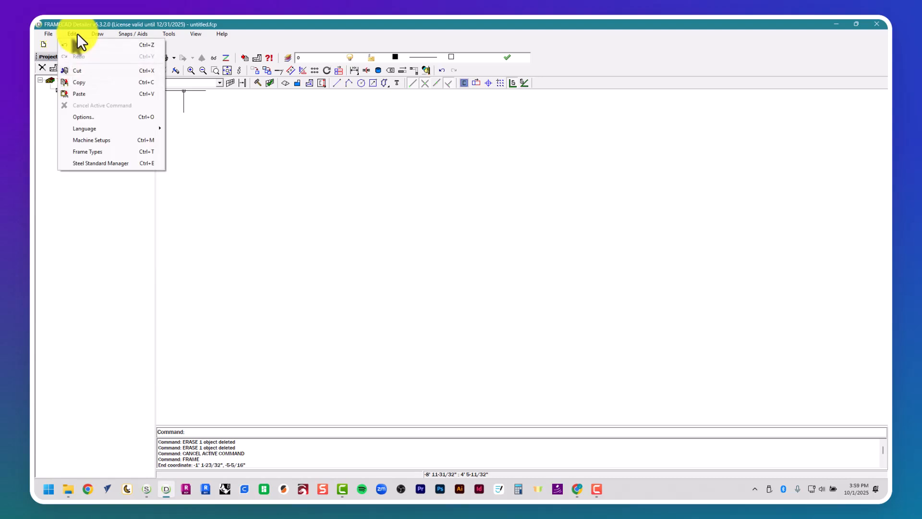
left_click(111, 142)
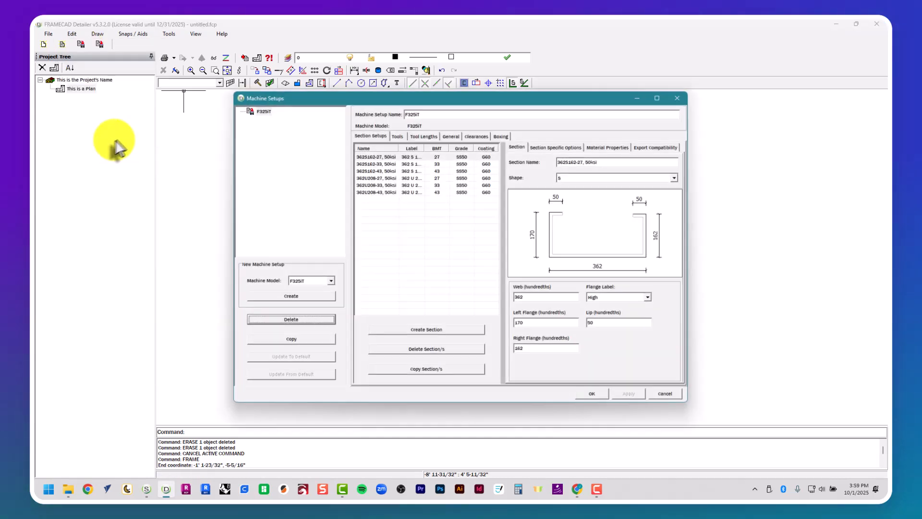
left_click(260, 111)
left_click(390, 157)
left_click(391, 164)
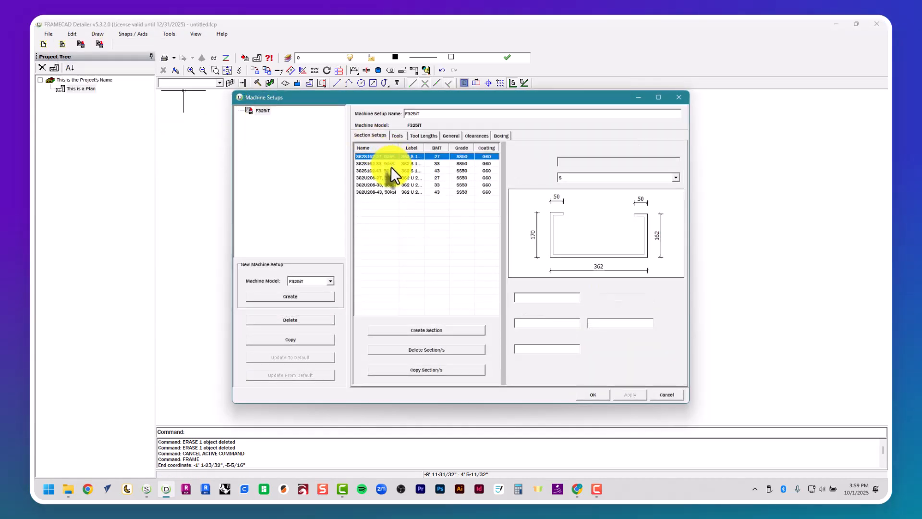
left_click(391, 171)
left_click(393, 178)
left_click(392, 191)
left_click(392, 185)
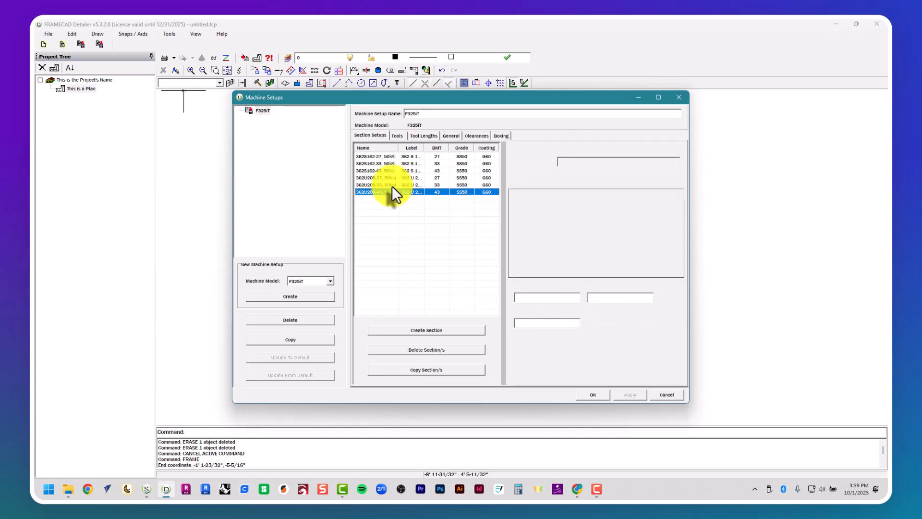
Step: Enlarge the Machine Setups window and widen the section list so the full labels fit
left_click_drag(405, 98, 333, 102)
left_click_drag(613, 406, 874, 422)
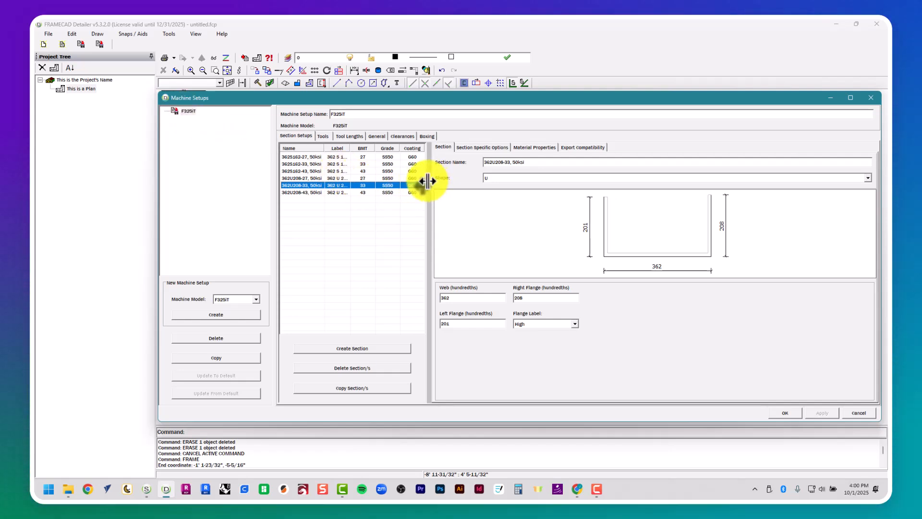
left_click_drag(427, 182, 474, 185)
Step: Compare the names, labels, thicknesses and flange dimensions of the 362S162 and 362U208 sections one by one
left_click(307, 158)
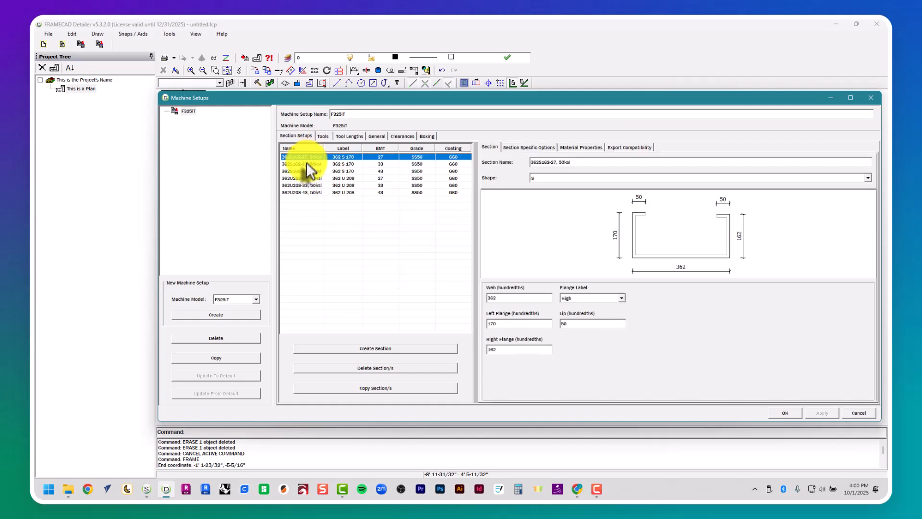
left_click(304, 166)
left_click(304, 175)
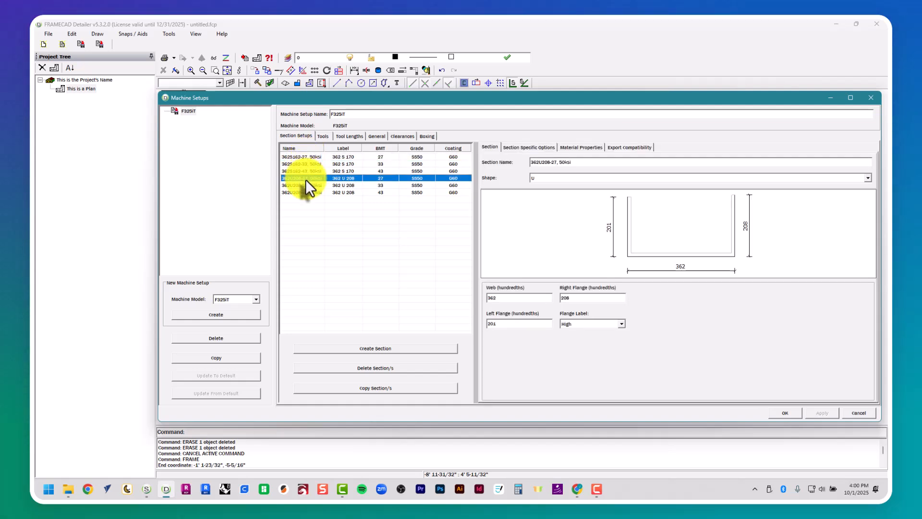
left_click(306, 185)
left_click(309, 193)
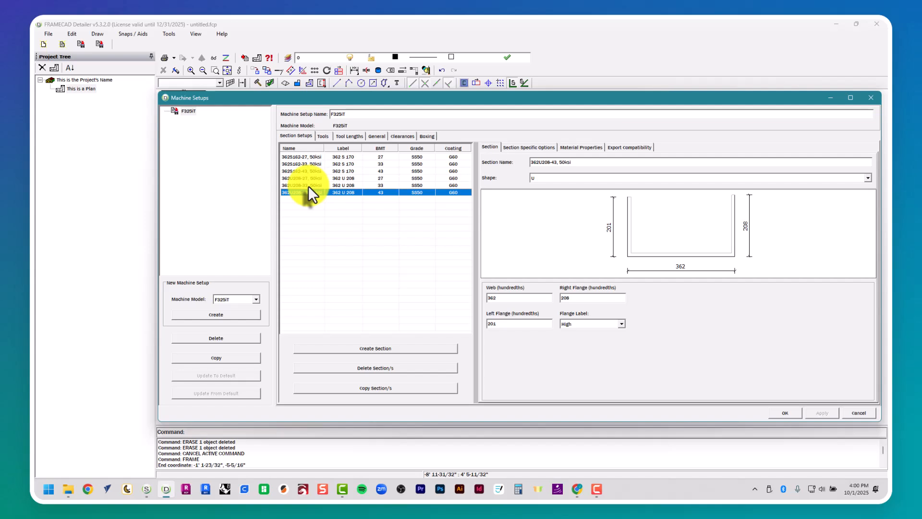
left_click(349, 164)
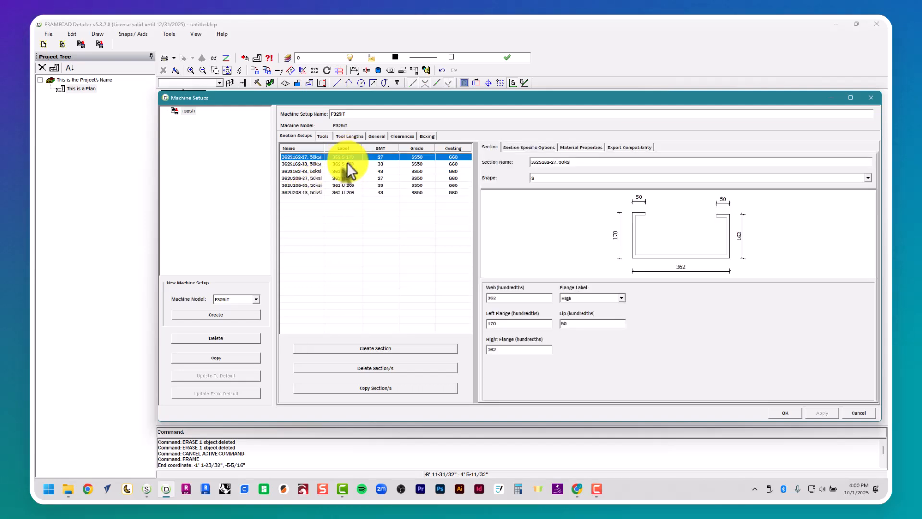
Step: Review the 362U208 sections and the F325iT setup's tools, tool lengths, general, clearance and boxing settings
left_click(344, 178)
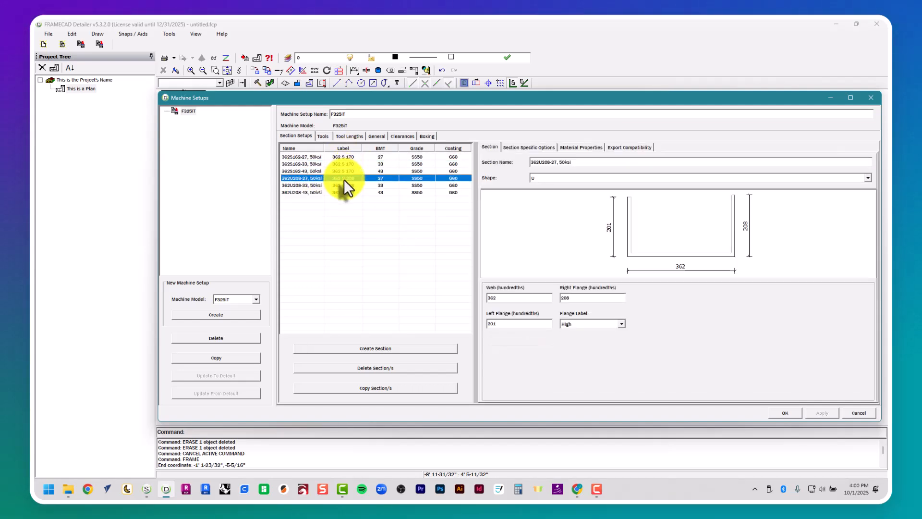
left_click(344, 192)
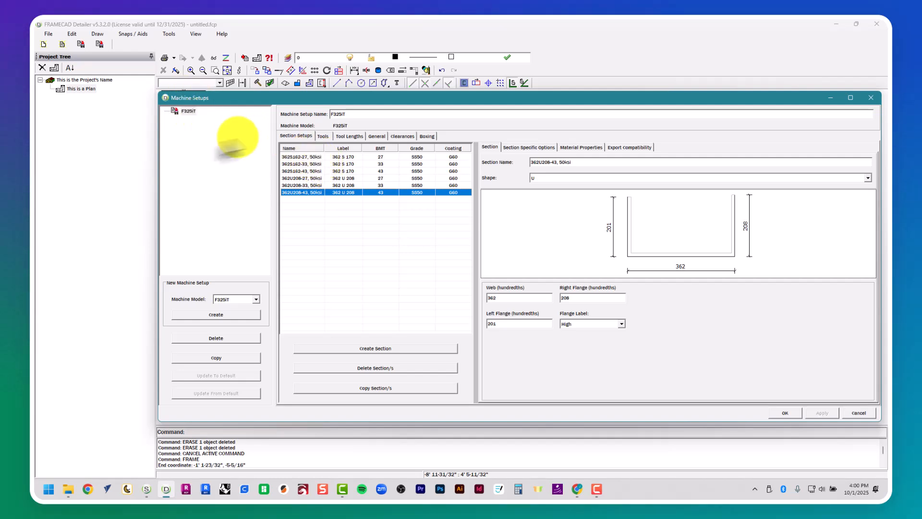
left_click(322, 136)
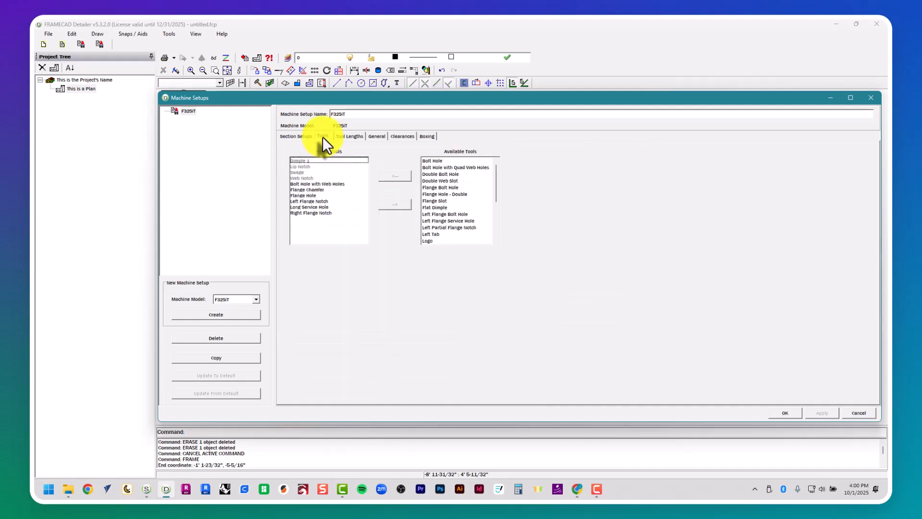
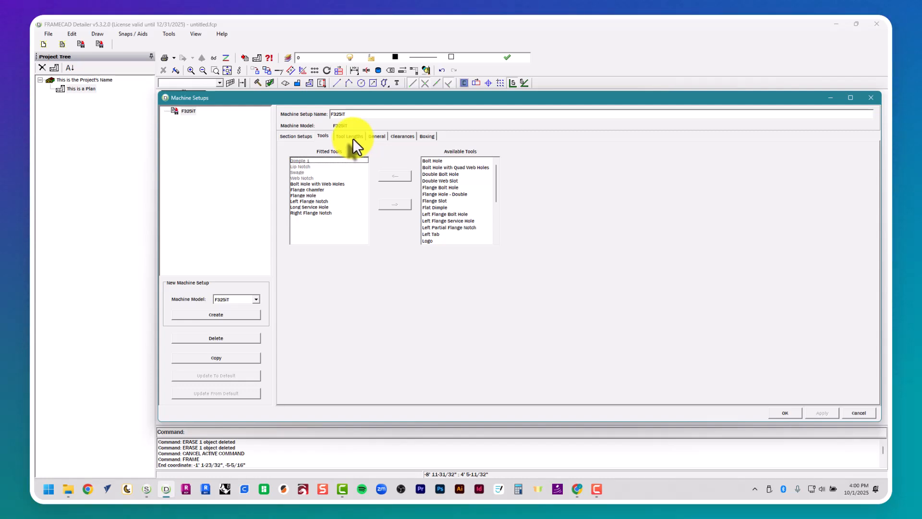
scroll(458, 216, "down", 5)
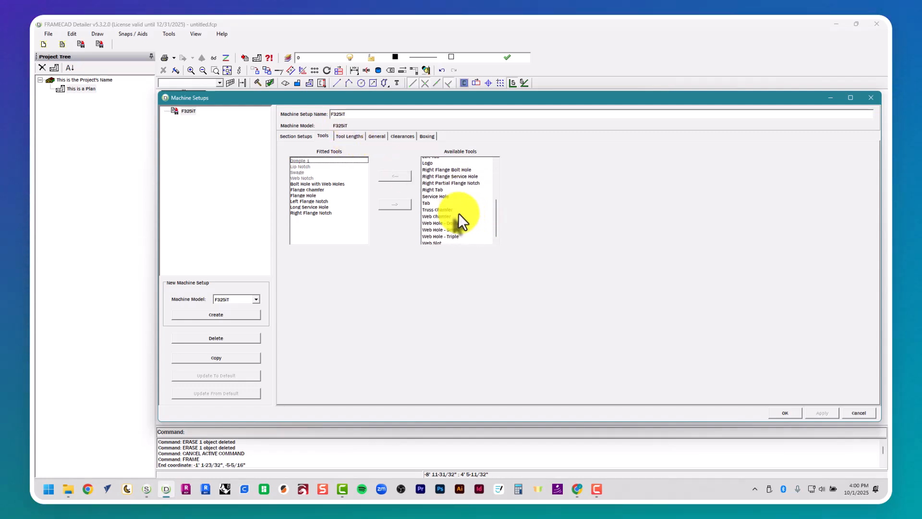
left_click(349, 136)
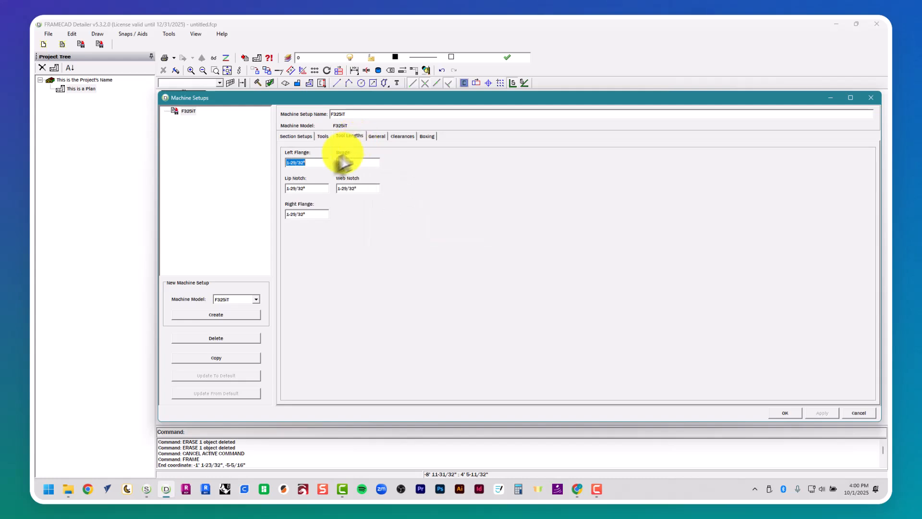
left_click(376, 136)
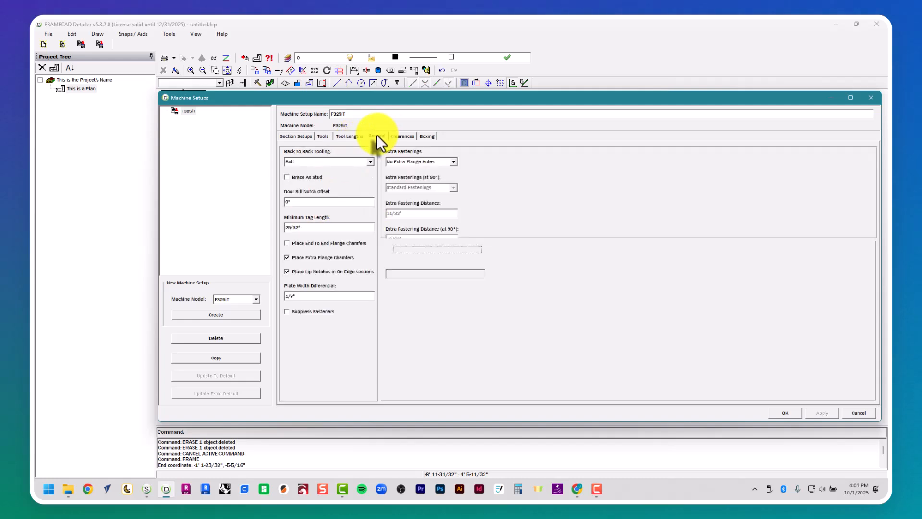
left_click(402, 135)
left_click(428, 135)
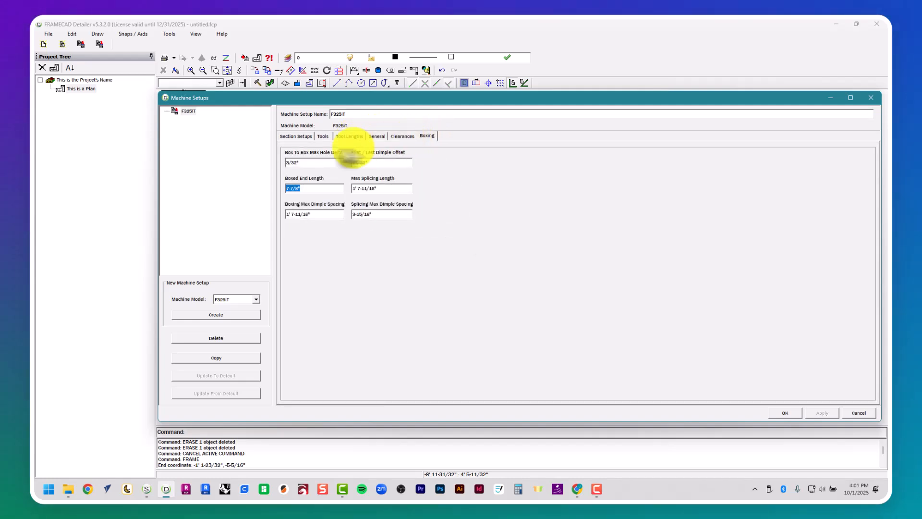
left_click(298, 136)
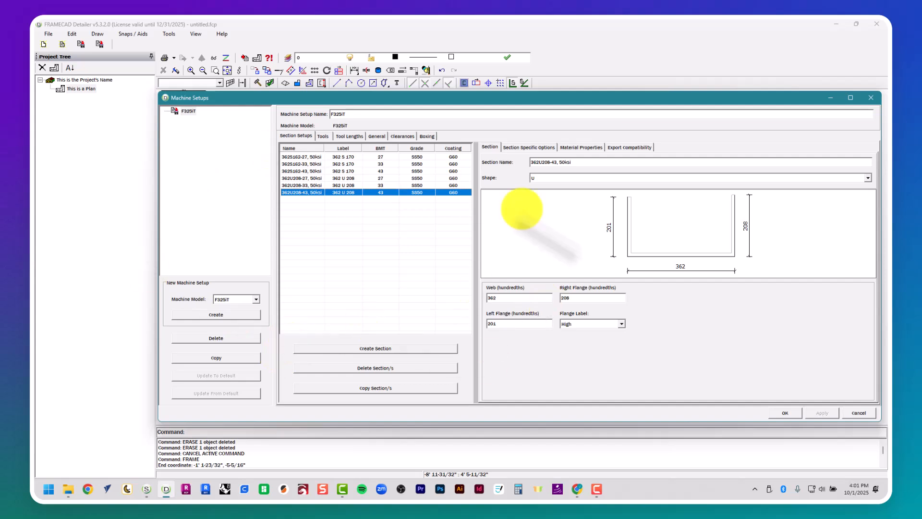
Step: Narrow the Machine Setups window and close it, accepting the F325iT setup
left_click(227, 301)
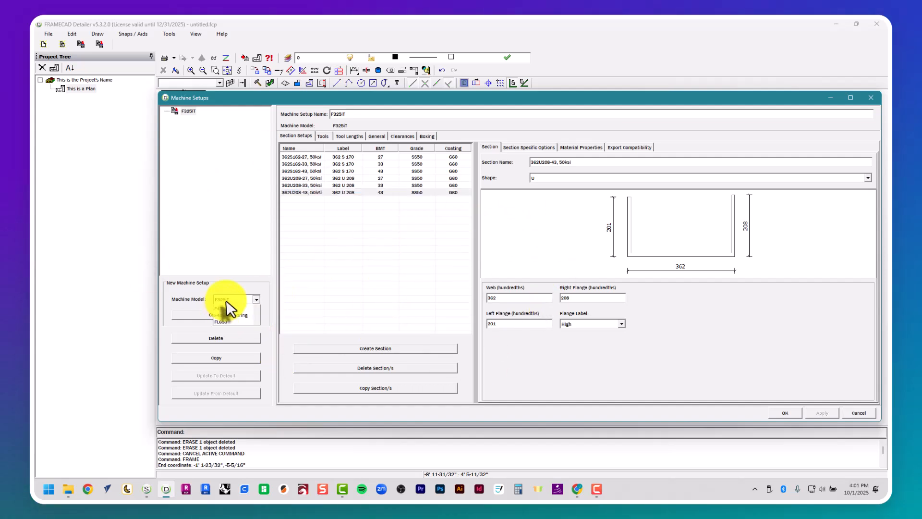
left_click(226, 301)
left_click(229, 244)
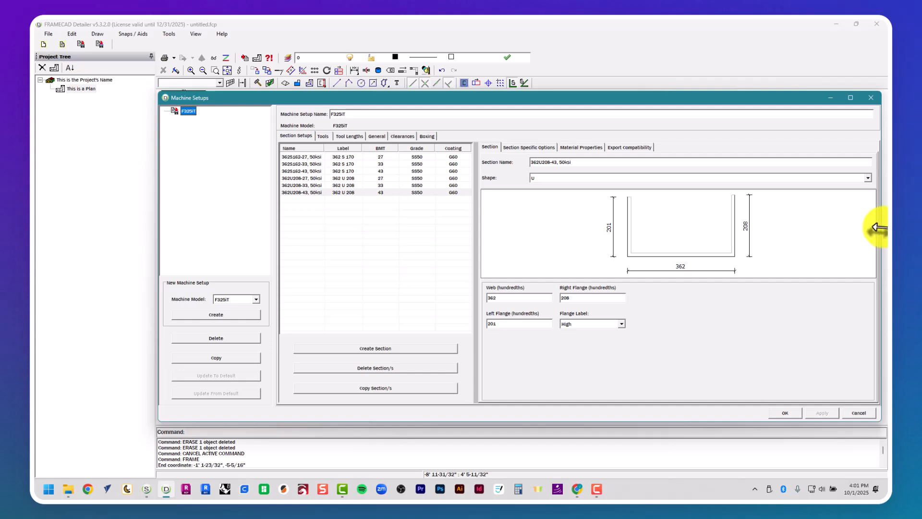
left_click_drag(879, 228, 623, 236)
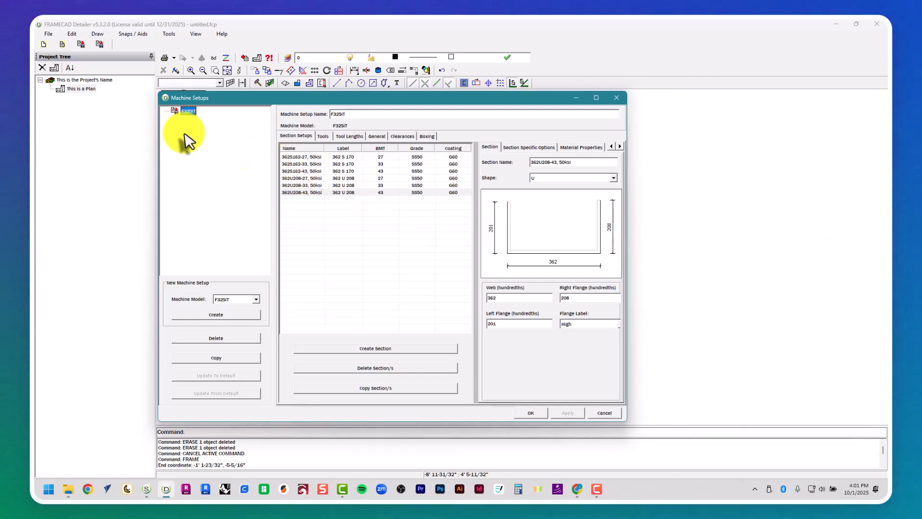
left_click(531, 416)
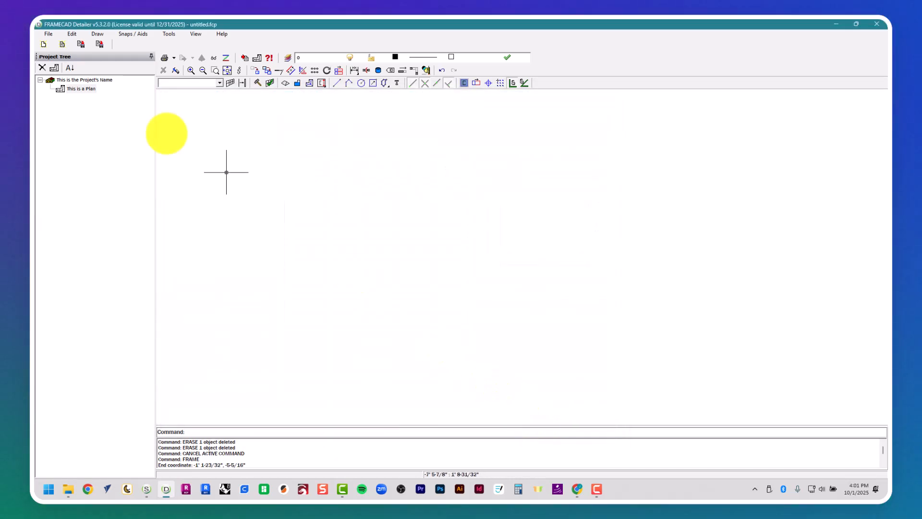
Step: Create an External Wall frame type in the Frame Type Manager with F325iT as its default machine setup
left_click(79, 34)
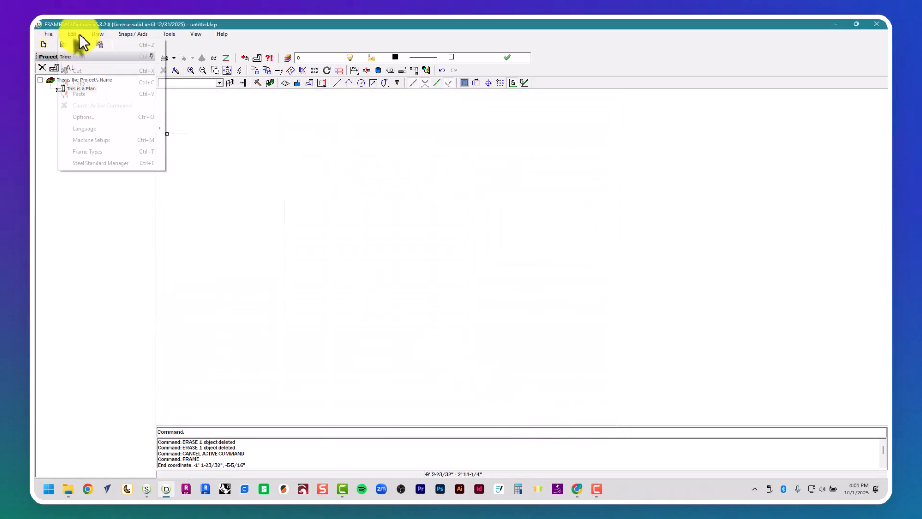
left_click(110, 151)
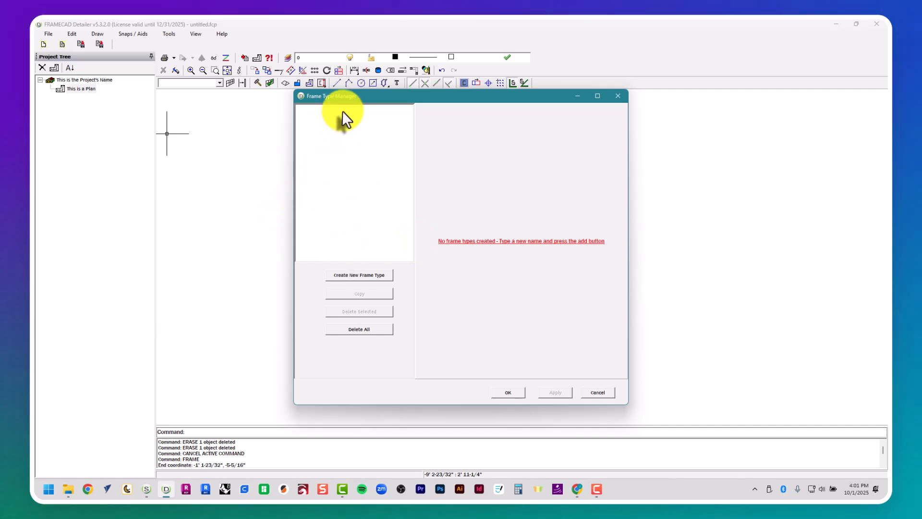
left_click(356, 275)
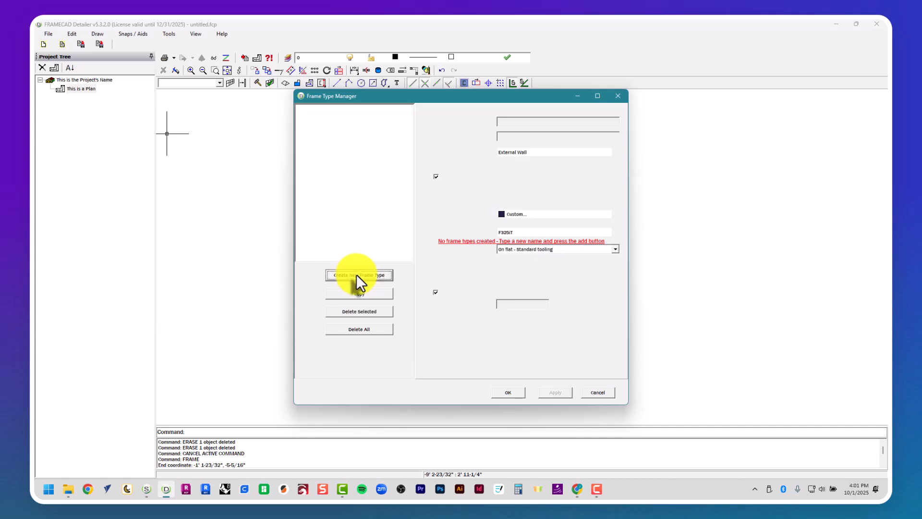
left_click(615, 152)
left_click(545, 155)
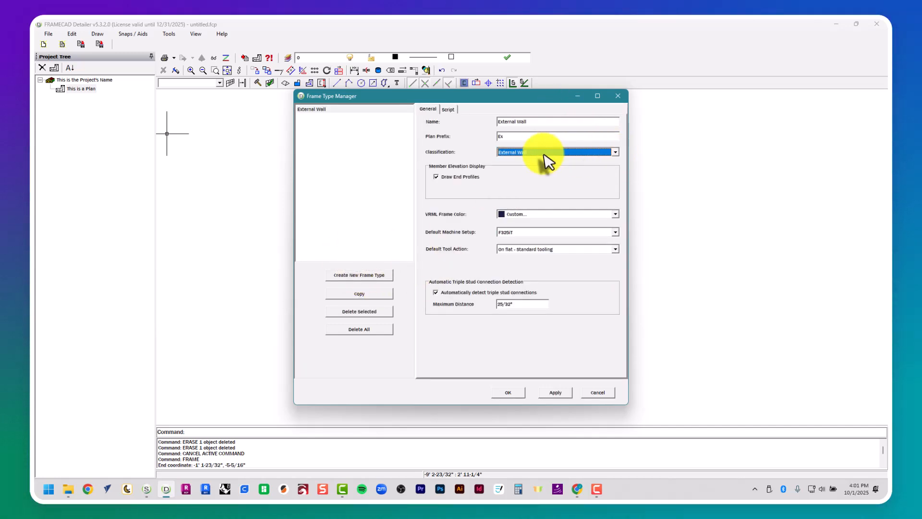
left_click(526, 235)
left_click(528, 240)
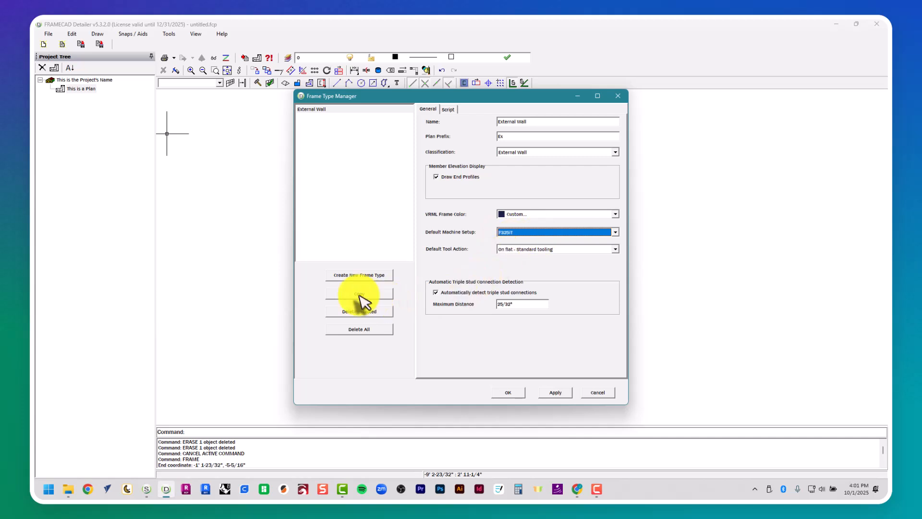
Step: Create two more frame types, one classified as Internal Wall and one as Truss
left_click(348, 275)
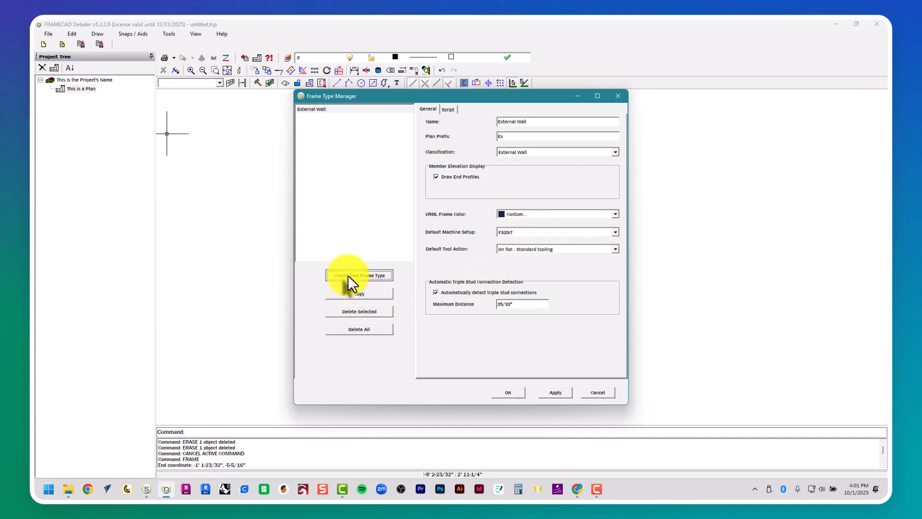
left_click(566, 152)
left_click(558, 167)
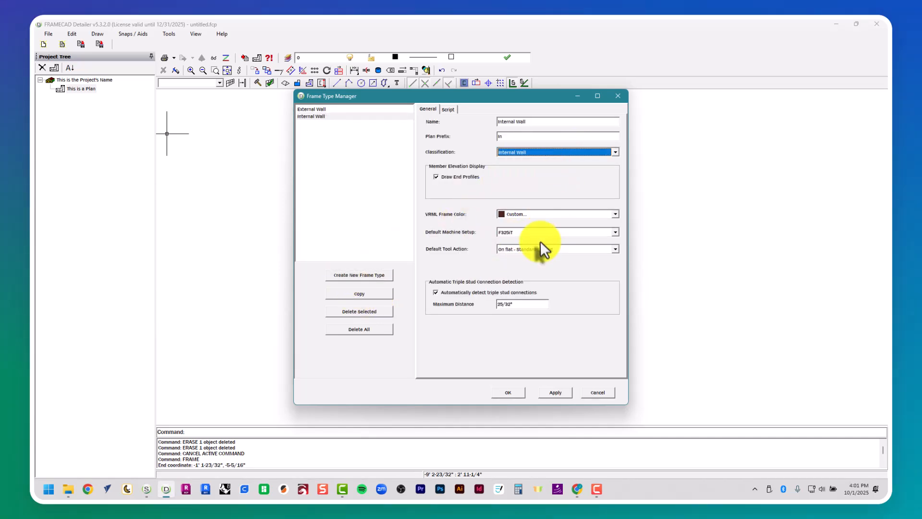
left_click(344, 276)
left_click(519, 152)
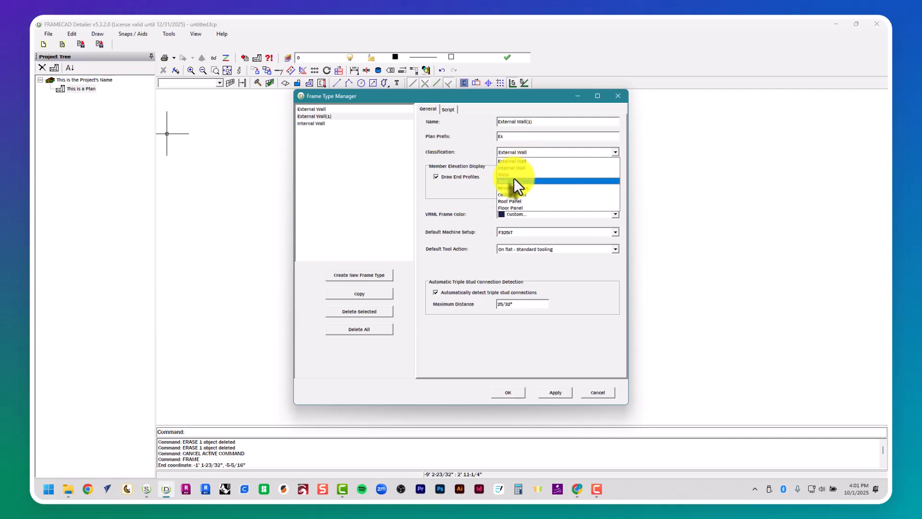
left_click(510, 166)
Step: Add a Joist frame type and a Miscellaneous frame type
left_click(370, 274)
left_click(543, 152)
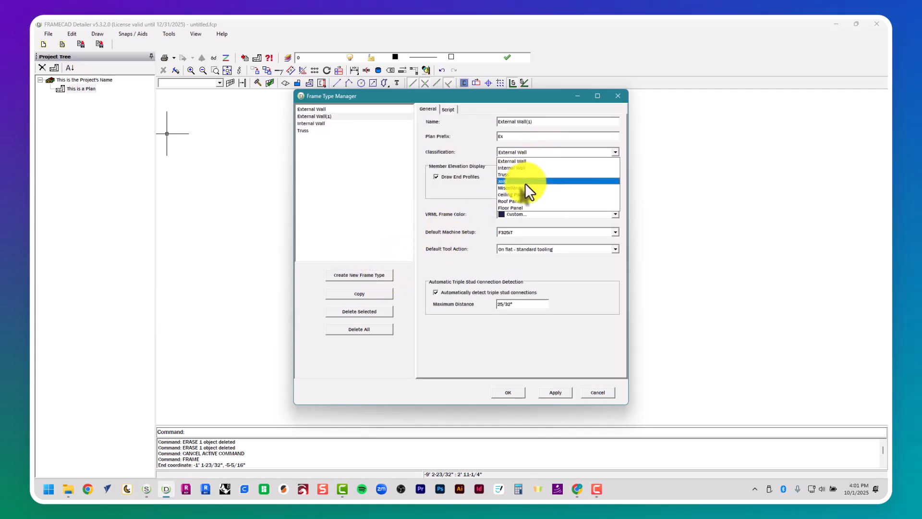
left_click(525, 183)
left_click(375, 276)
left_click(518, 154)
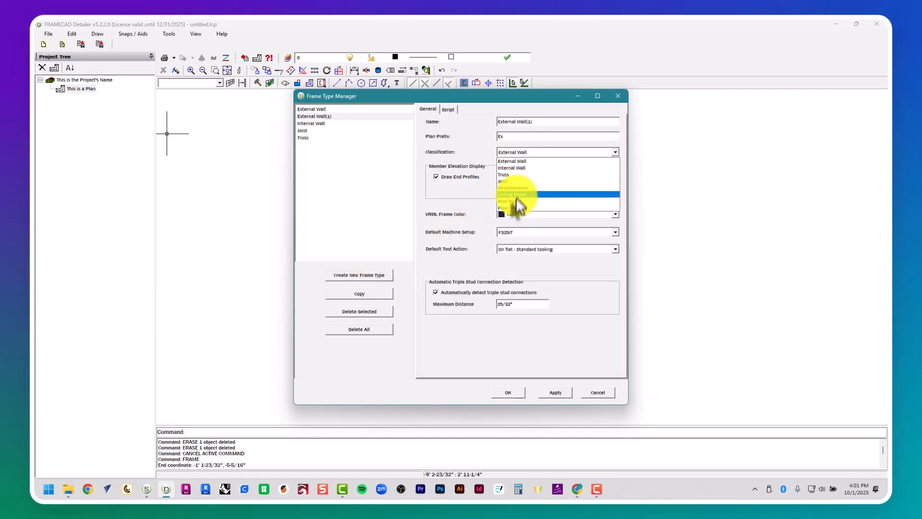
left_click(516, 191)
Step: Add frame types with the classifications Ceiling Panel and Roof Panel
left_click(377, 277)
left_click(501, 153)
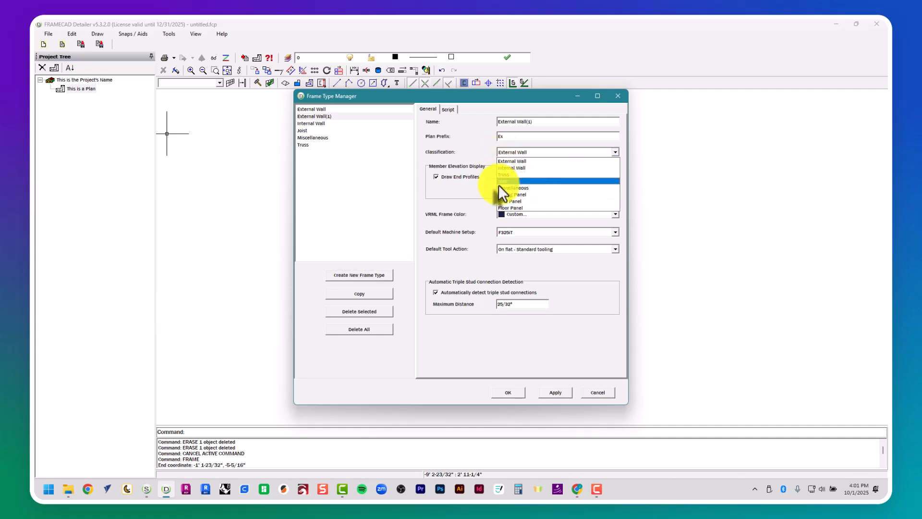
left_click(499, 196)
left_click(366, 279)
left_click(502, 153)
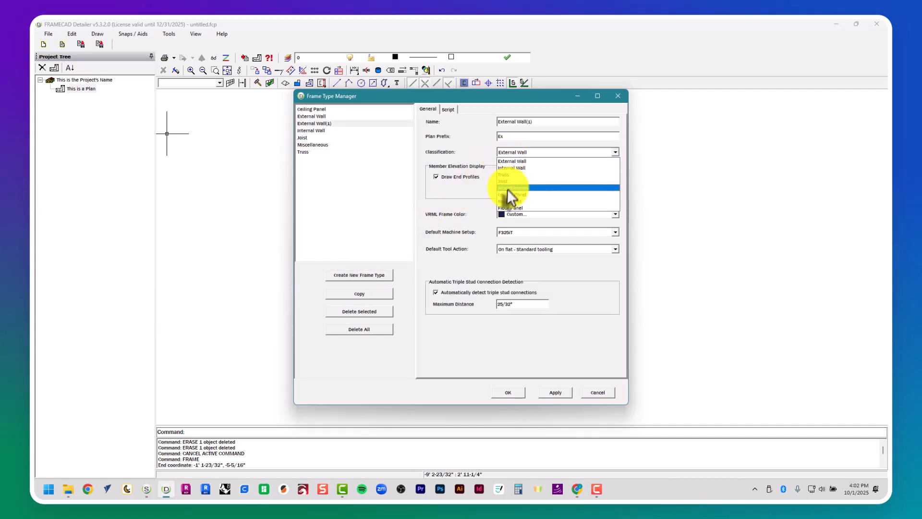
left_click(508, 203)
Step: Create a last frame type and classify it as Floor Panel
left_click(377, 275)
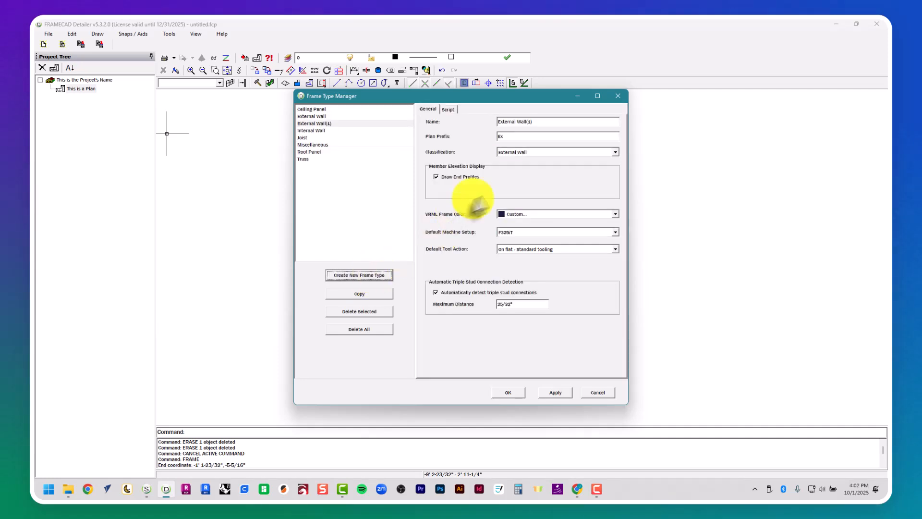
left_click(506, 153)
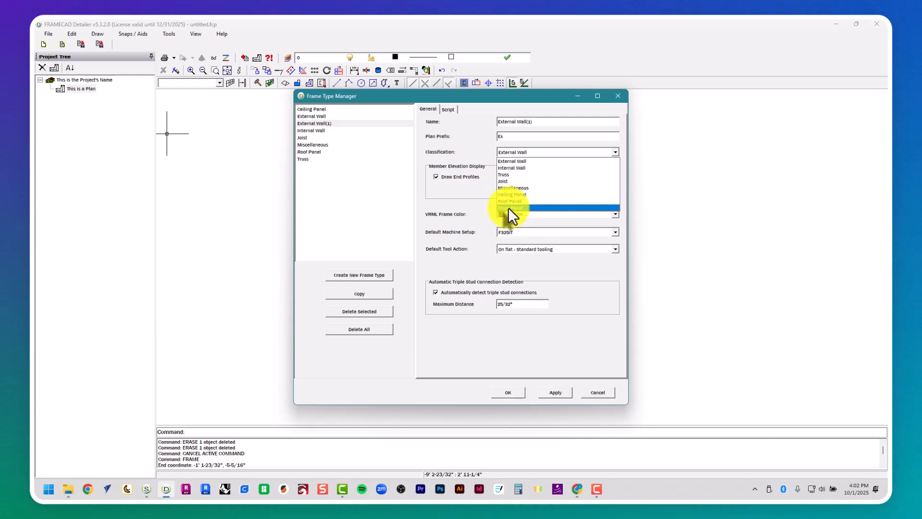
left_click(508, 208)
left_click(366, 195)
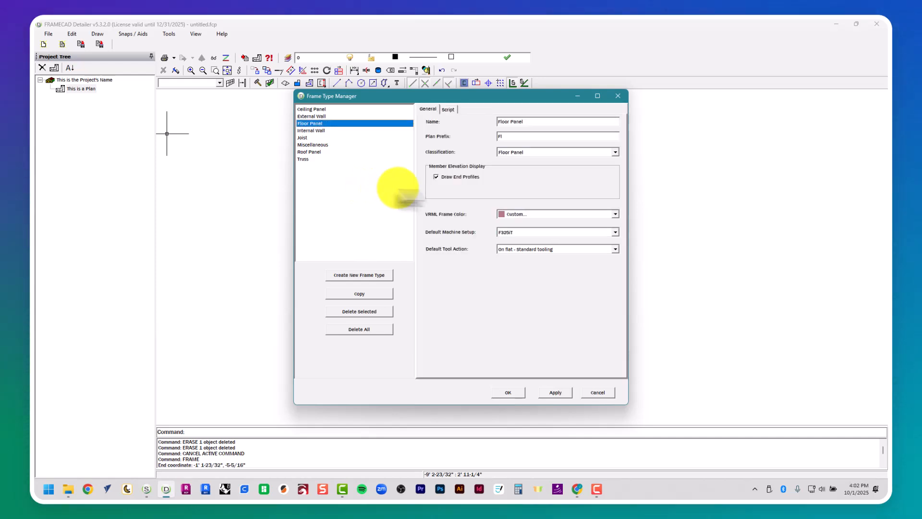
Step: Set the Ceiling Panel frame type's default machine setup to F325iT
left_click(339, 109)
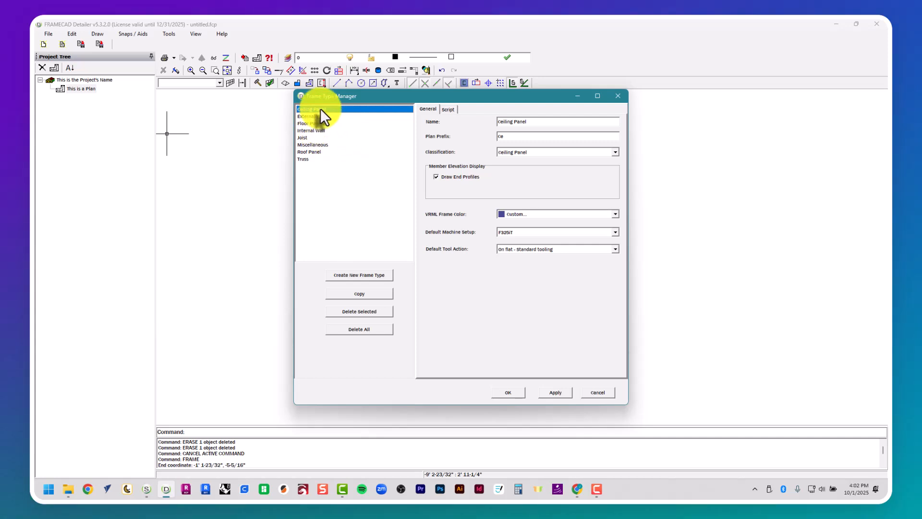
left_click(513, 234)
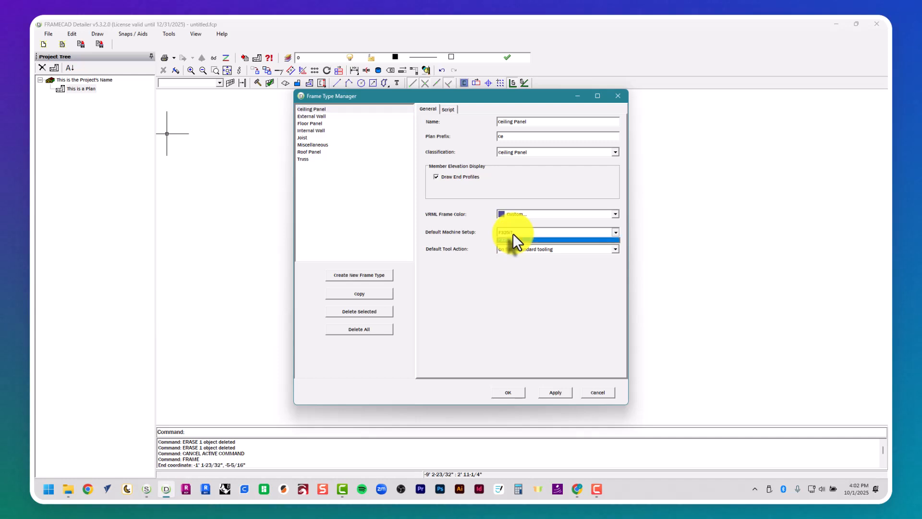
left_click(507, 241)
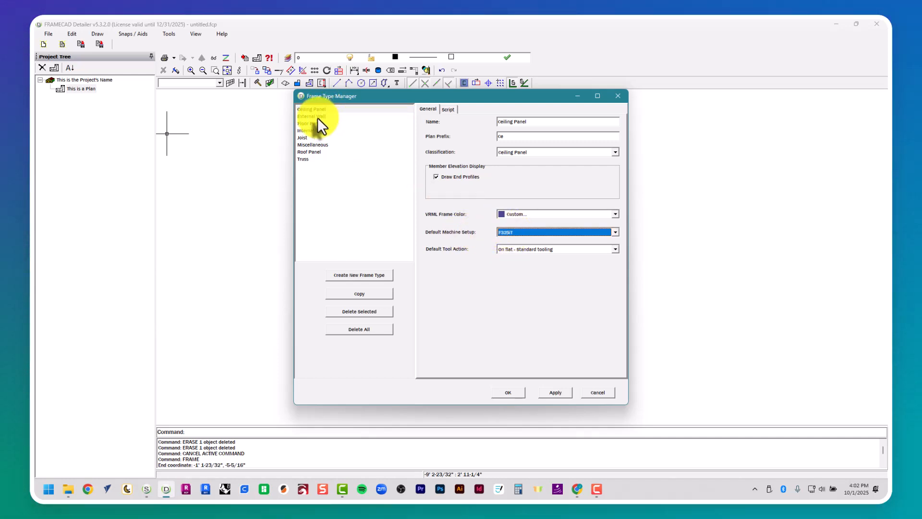
left_click(537, 232)
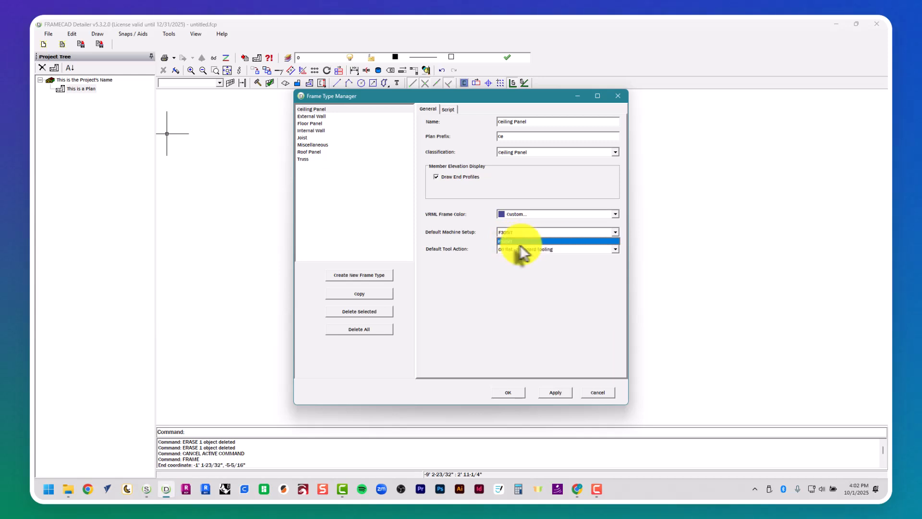
left_click(522, 240)
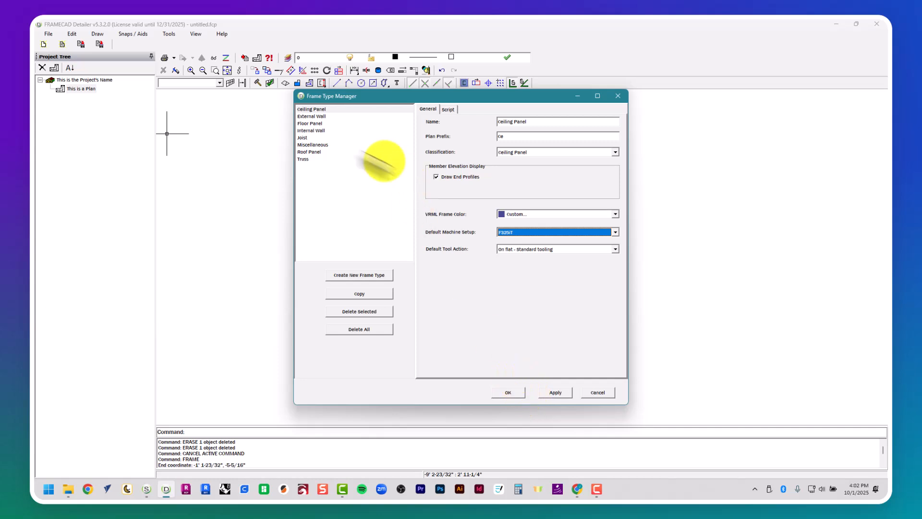
Step: Check the Floor Panel and Internal Wall frame types, and save the new list of frame types
left_click(310, 109)
left_click(310, 122)
left_click(310, 129)
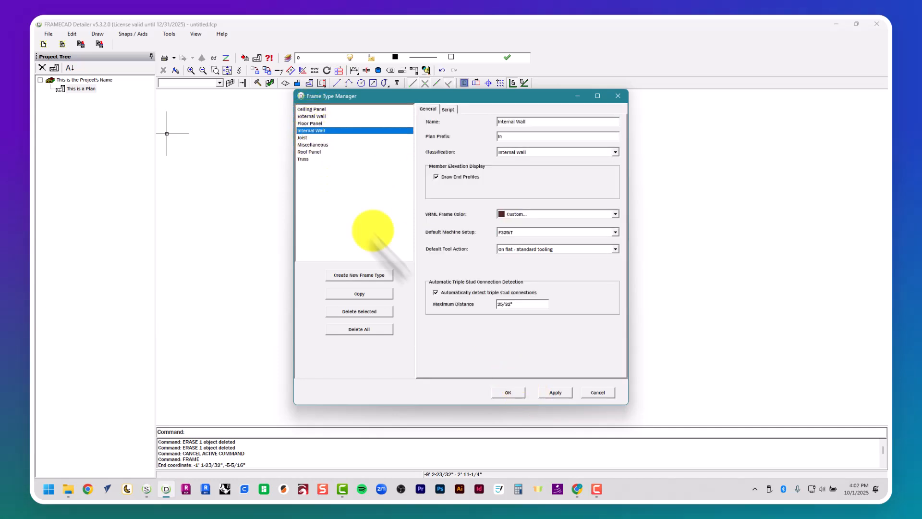
left_click(501, 397)
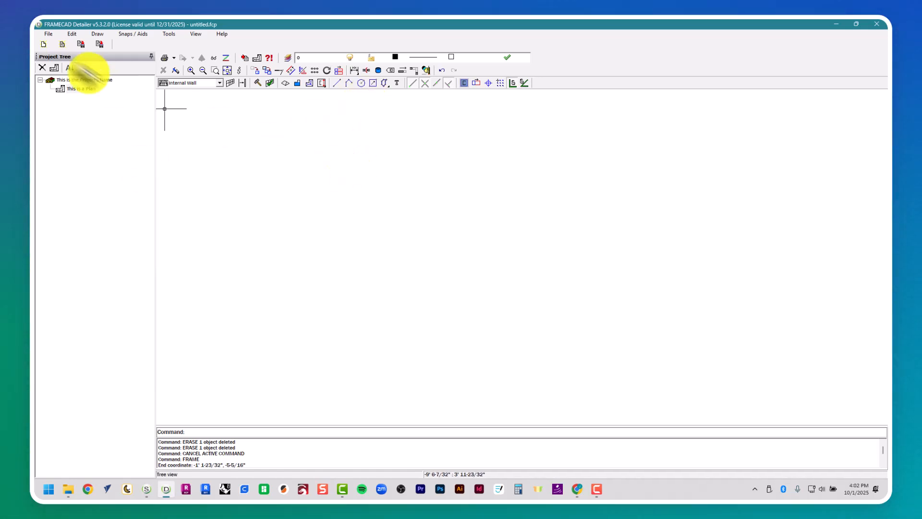
Step: Add the A3 FCAD Intro Project - TJC-Truss.1 and TJC-Walls XML files from the Documents CNC folder to the XML import
left_click(49, 34)
mouse_move(75, 120)
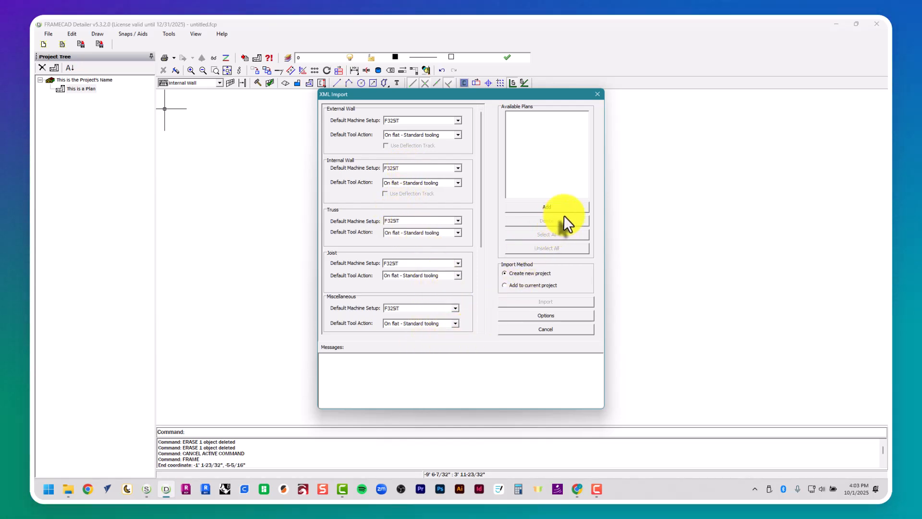
left_click(580, 207)
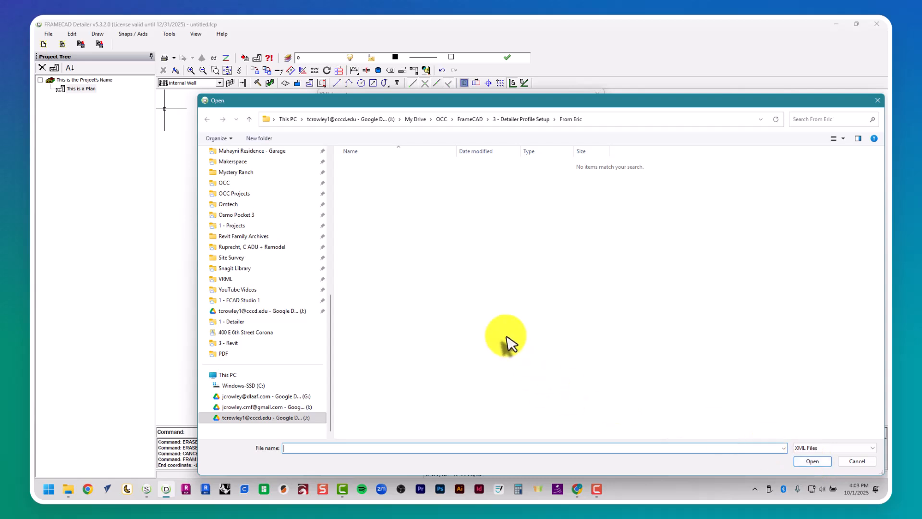
left_click(515, 118)
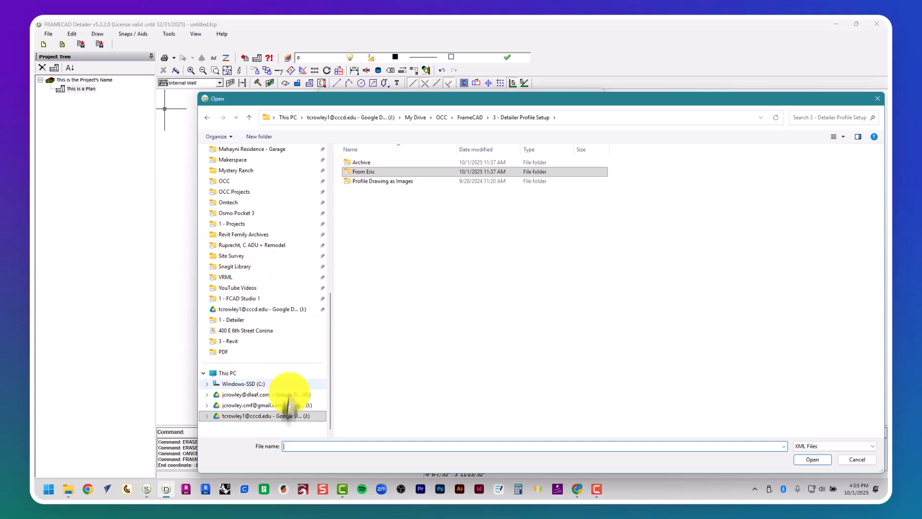
scroll(286, 393, "up", 7)
left_click(262, 160)
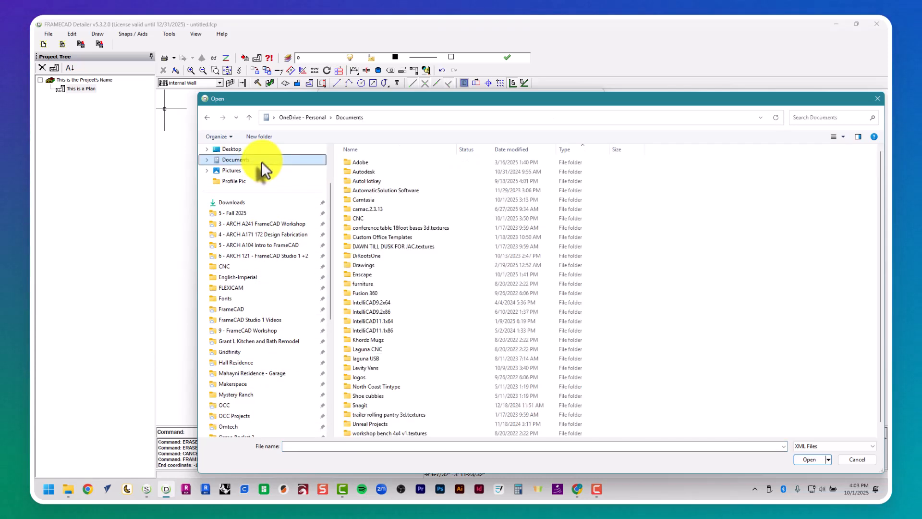
double_click(391, 218)
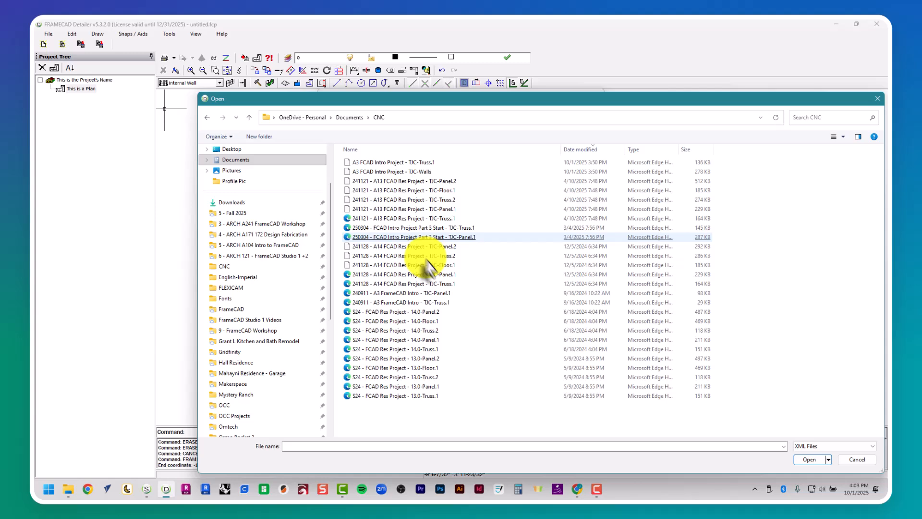
left_click(437, 171)
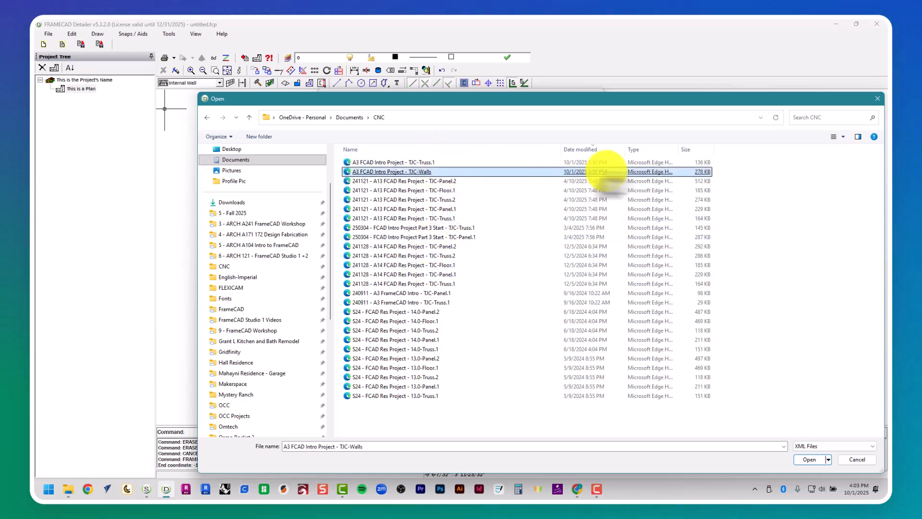
left_click_drag(736, 162, 679, 173)
left_click(816, 460)
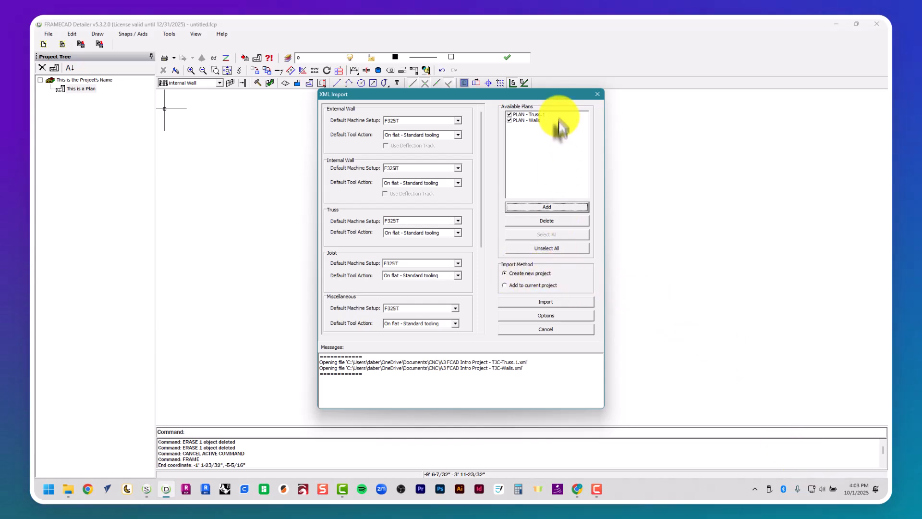
Step: Import both plans as a new project, ignoring the missing WebHole tool and discarding the unsaved untitled.fcp project
left_click(564, 301)
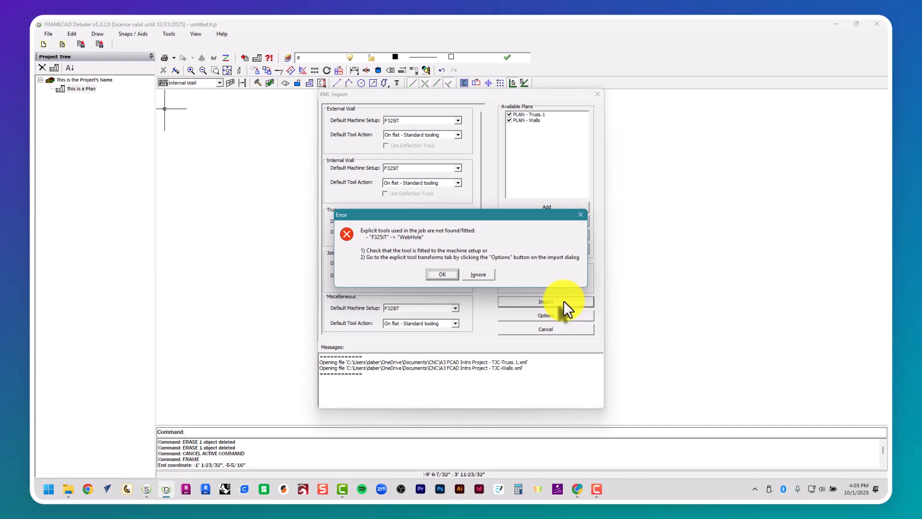
left_click(471, 273)
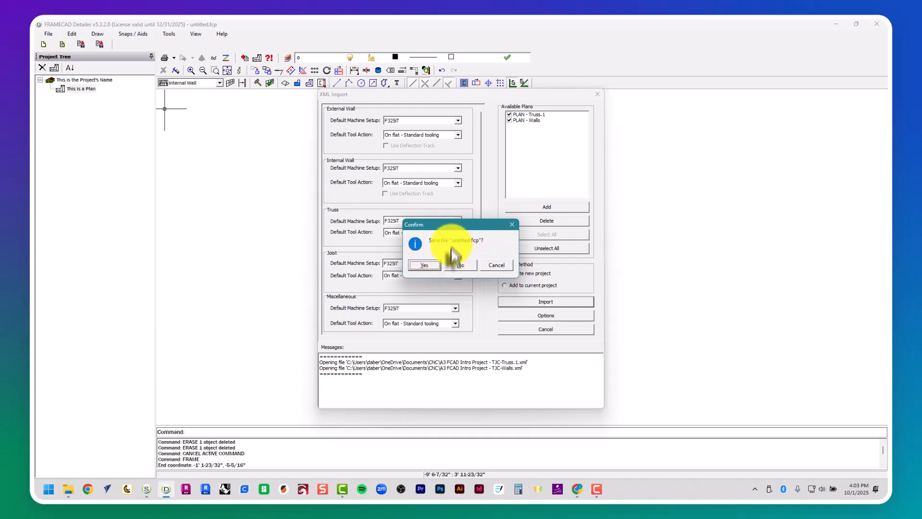
left_click(463, 266)
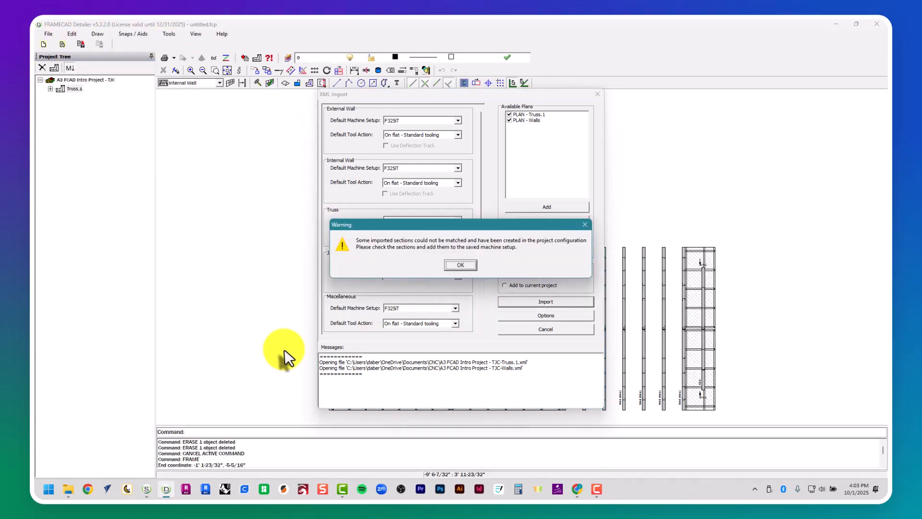
left_click(461, 265)
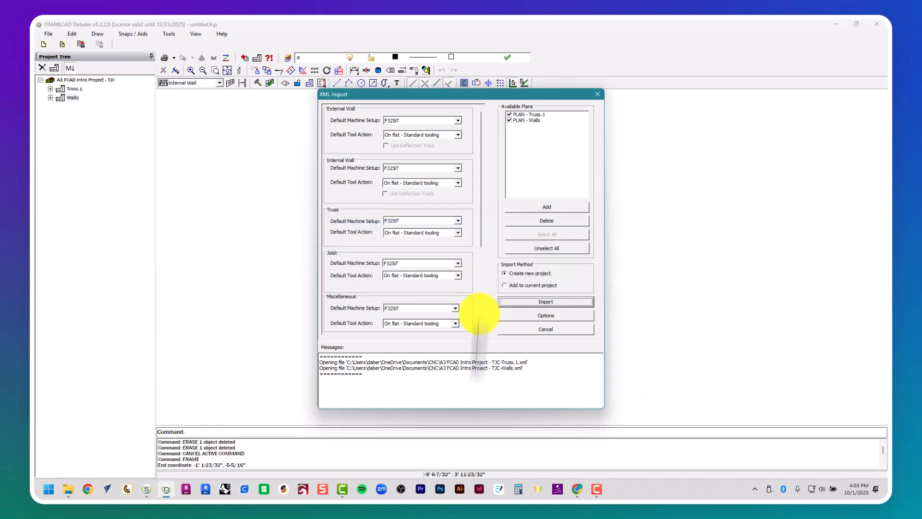
left_click(469, 264)
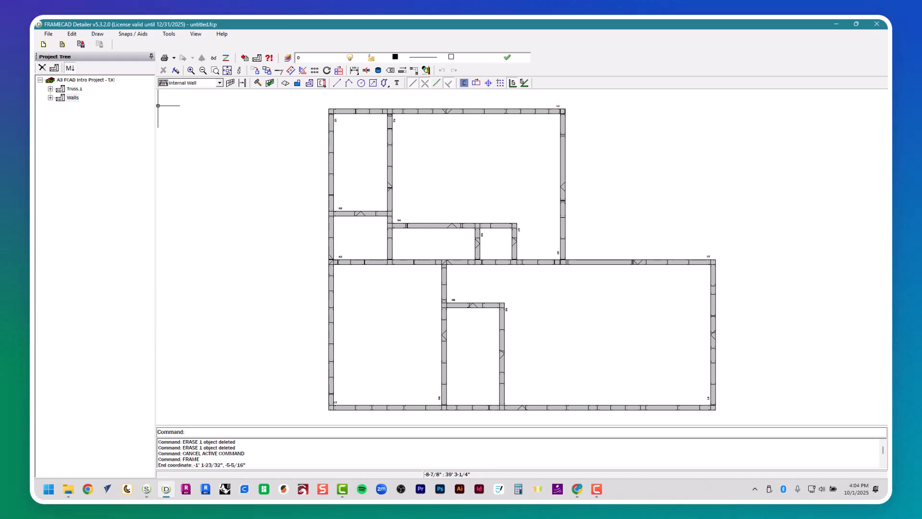
Step: Expand the Truss.1 and Walls plans in the project tree and open wall L1 in the elevation view
left_click(58, 89)
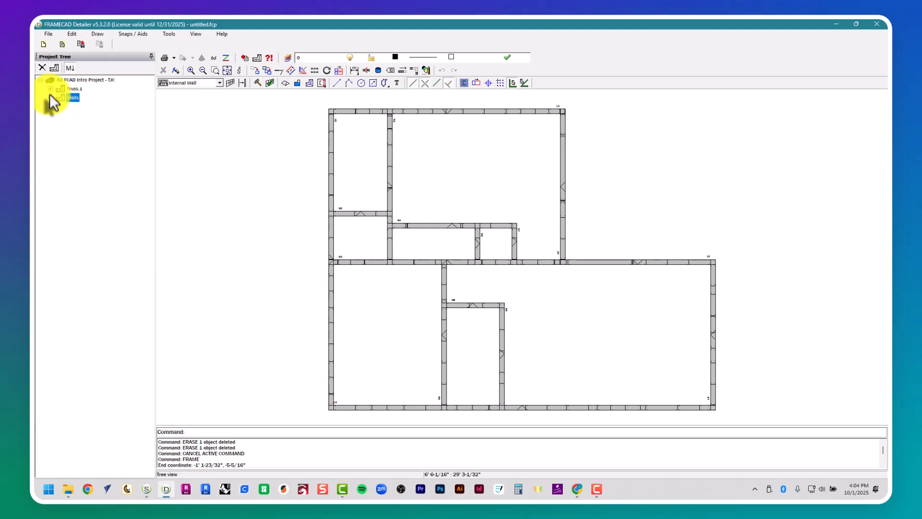
left_click(50, 89)
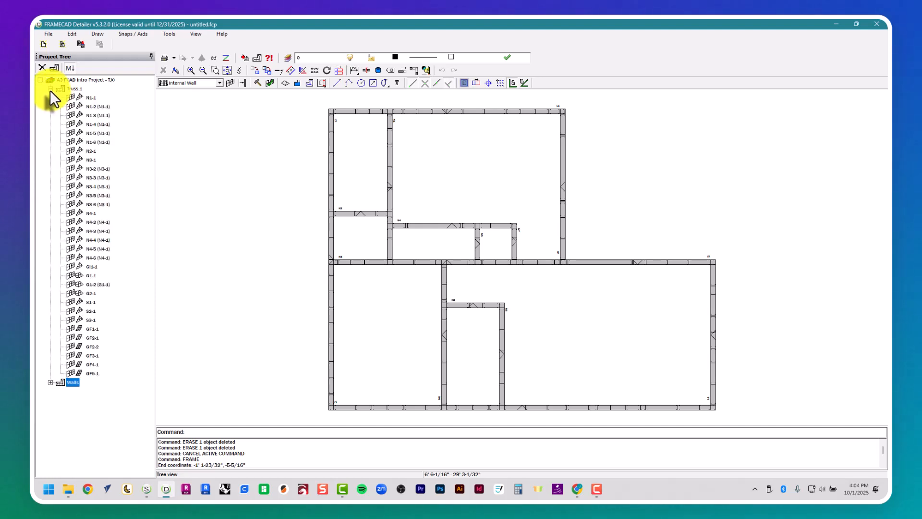
left_click(50, 383)
scroll(71, 422, "down", 2)
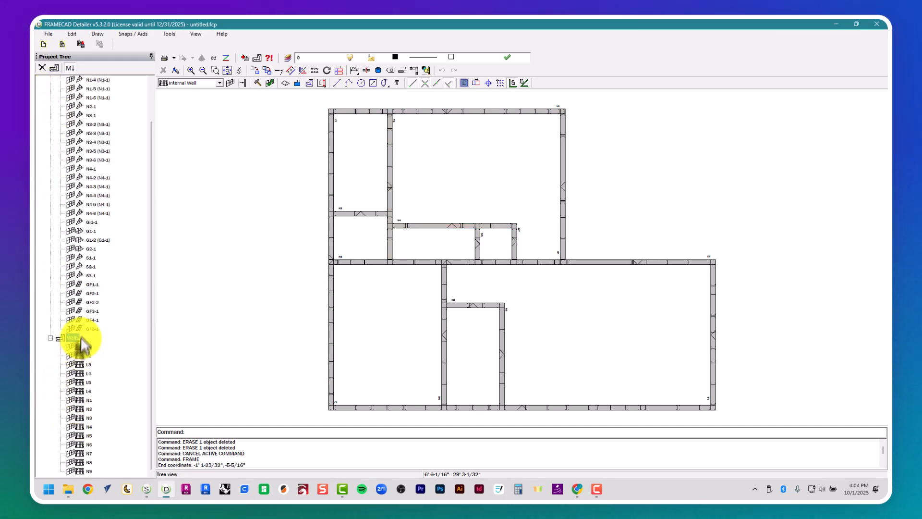
left_click(82, 347)
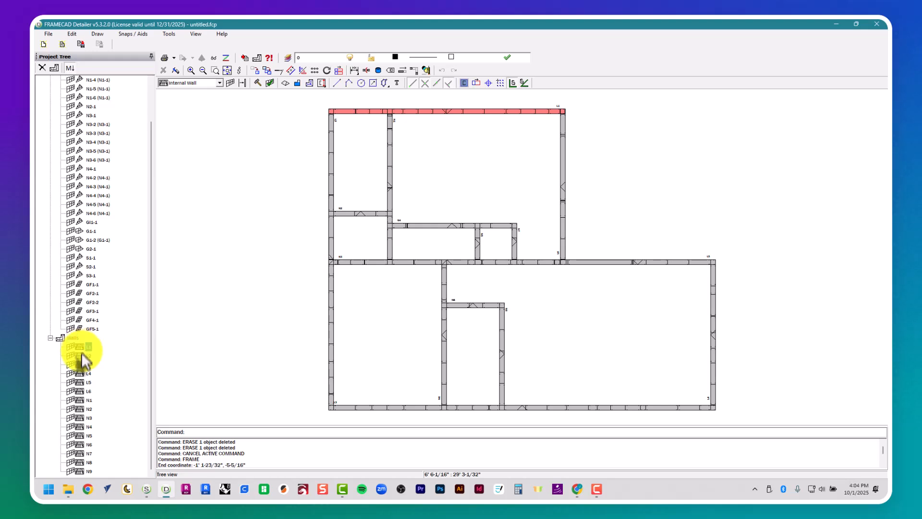
double_click(84, 348)
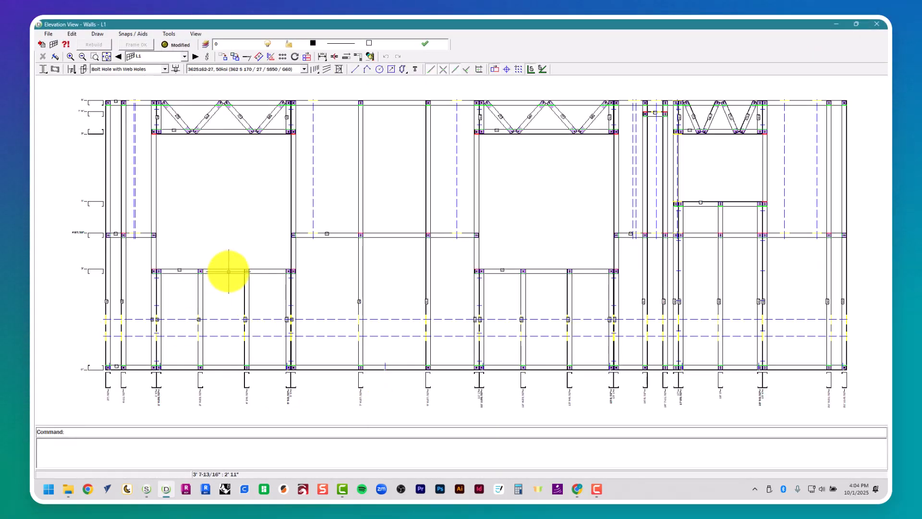
Step: Delete the second stud from the left end of wall L1, before the first window opening
scroll(99, 116, "up", 5)
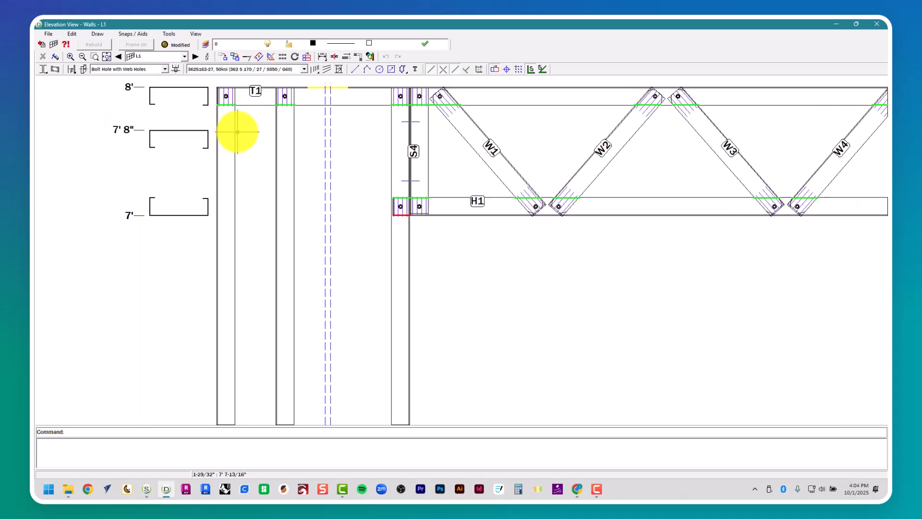
scroll(237, 132, "down", 3)
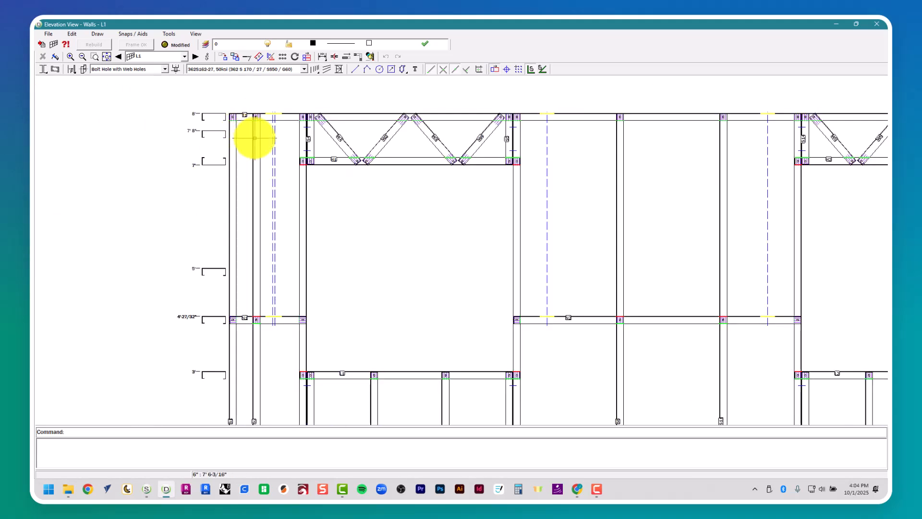
key("Delete")
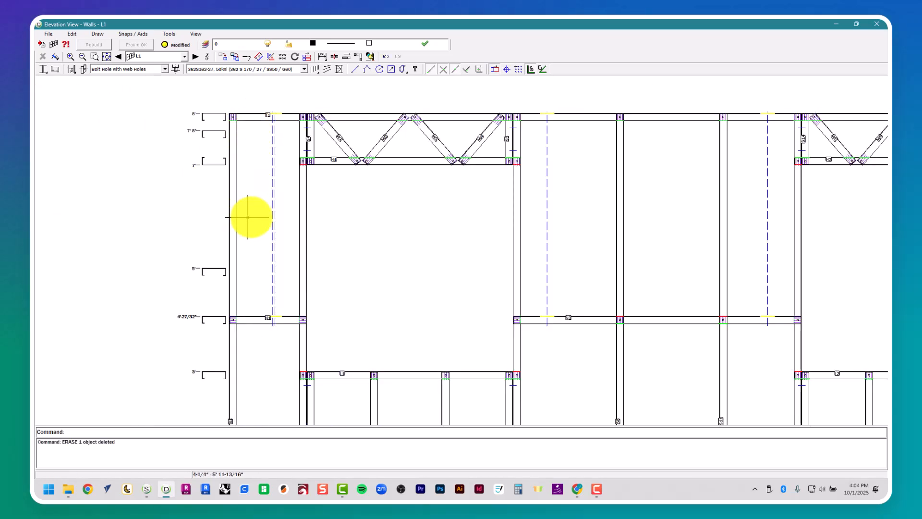
Step: Copy the first stud between the two window openings twice, about 4 inches and about 12 inches to its right
left_click(615, 215)
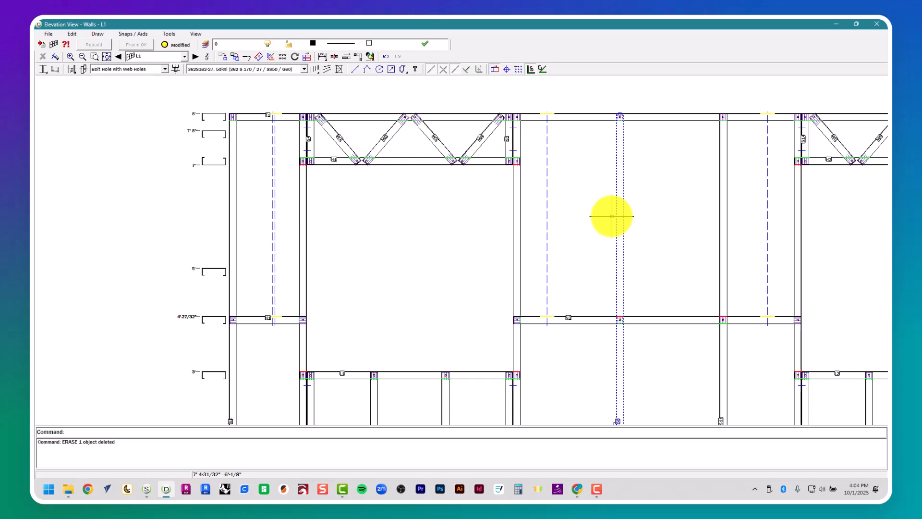
key("Return")
left_click(612, 215)
left_click(629, 216)
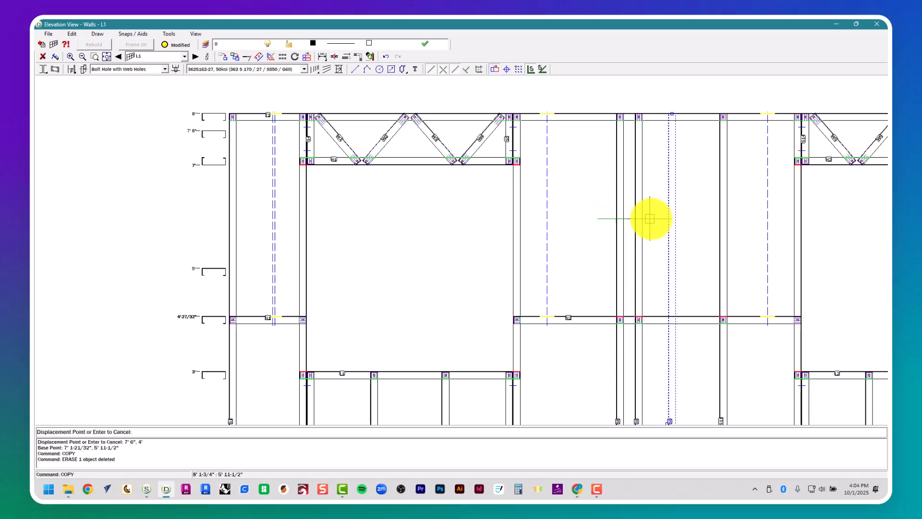
left_click(656, 217)
key("Escape")
Step: Delete the two horizontal service hole lines crossing the lower part of wall L1
scroll(665, 229, "down", 5)
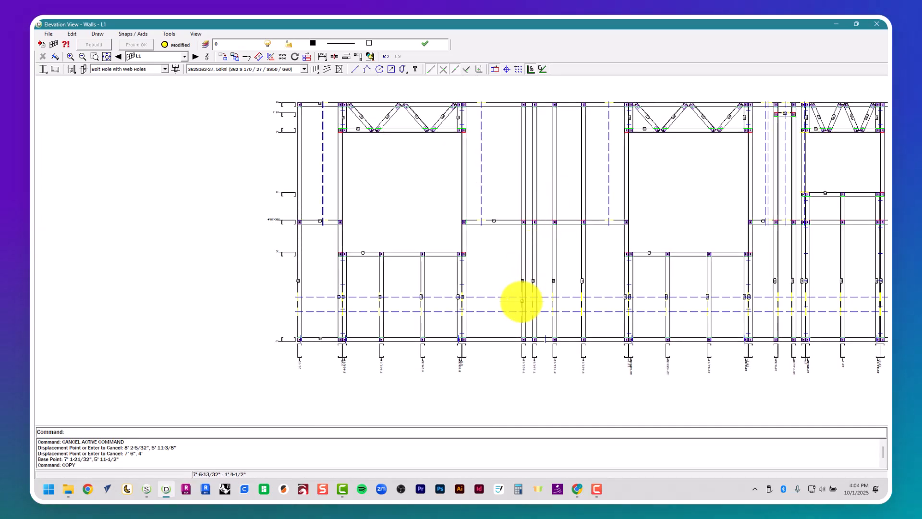
left_click_drag(508, 282, 489, 329)
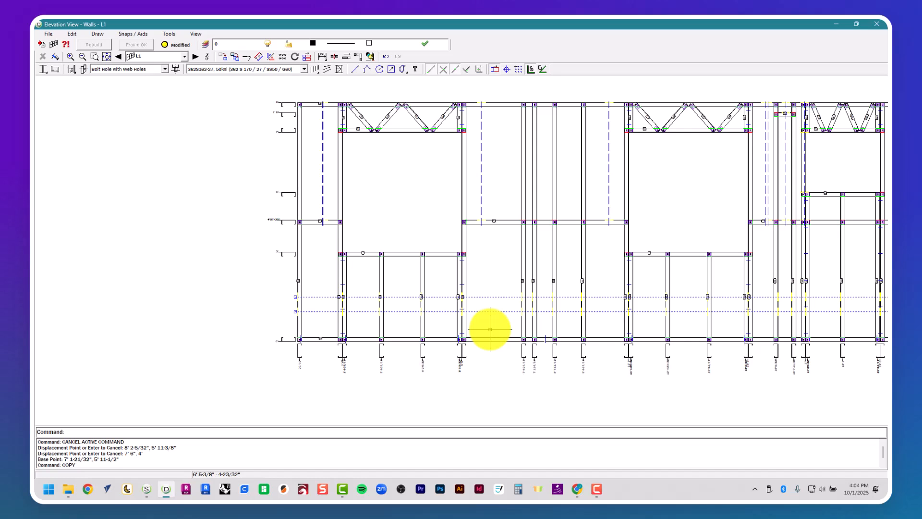
key("Delete")
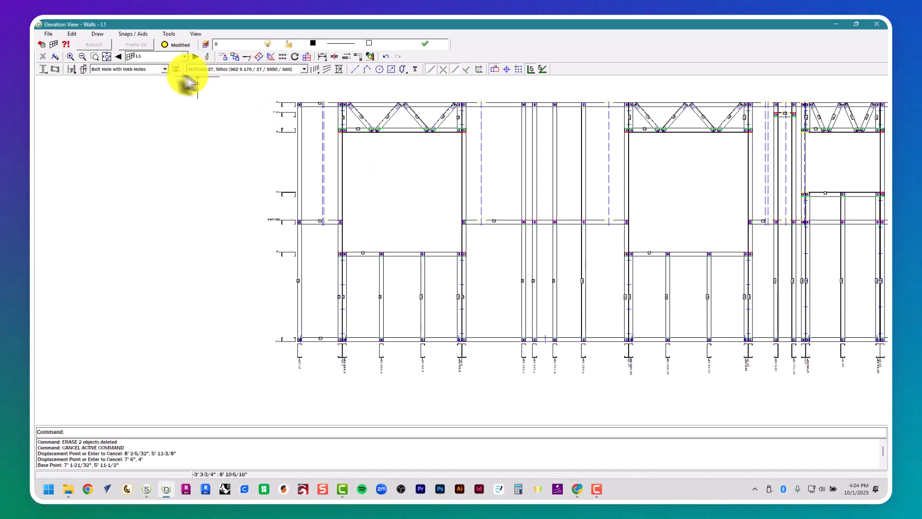
Step: Place a horizontal Long Service Hole operation across the full length of wall L1, about 7 inches above the base
left_click(164, 69)
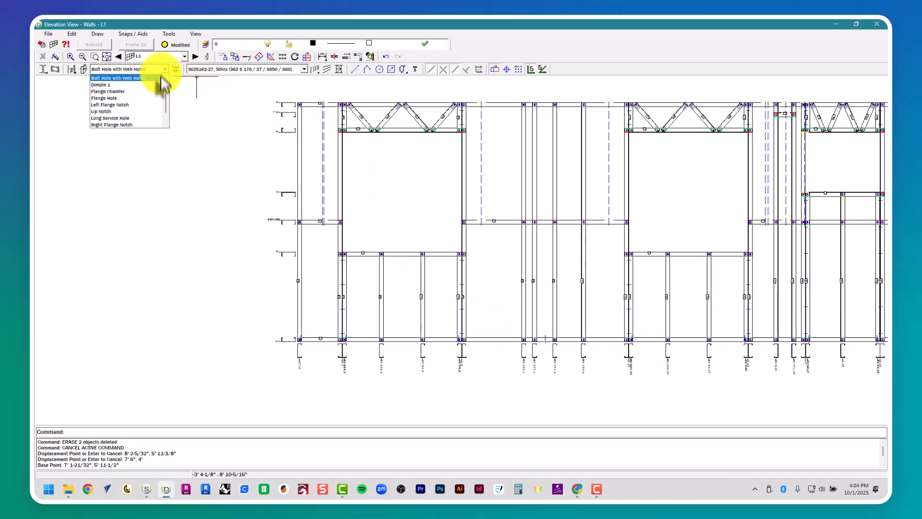
scroll(151, 118, "up", 2)
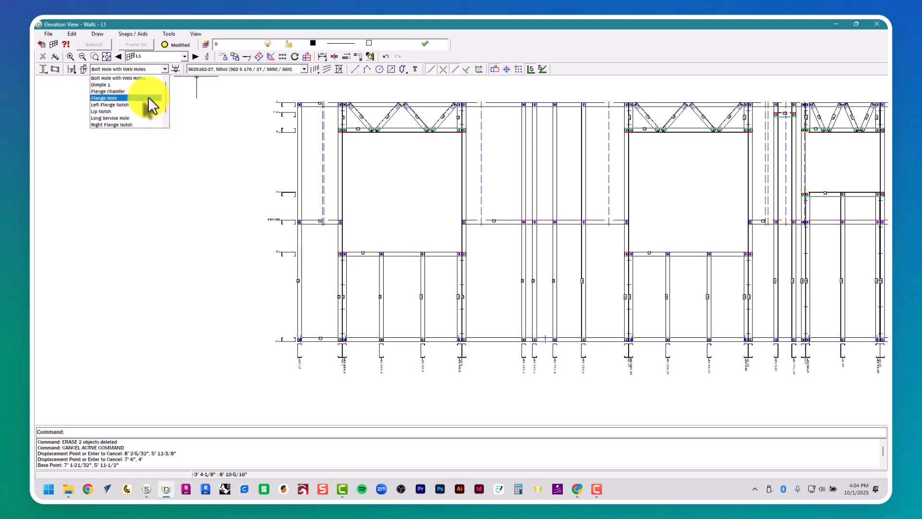
left_click(141, 118)
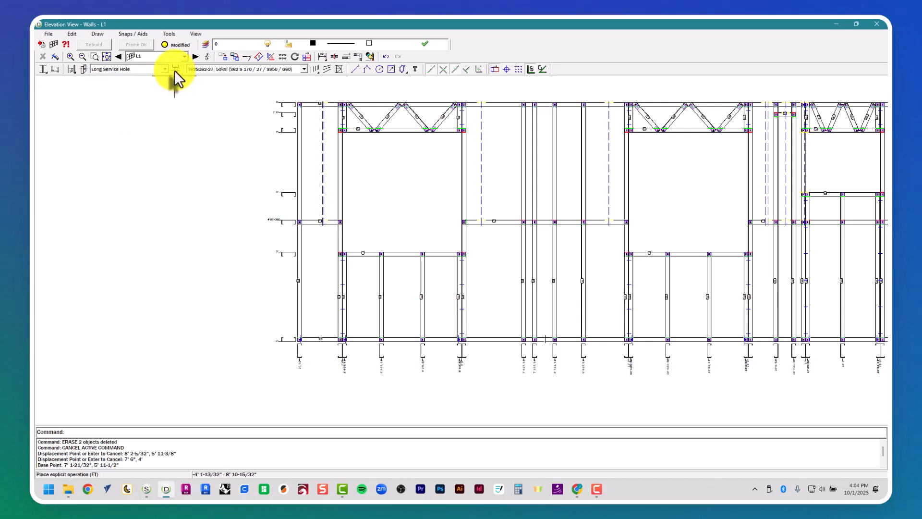
left_click(175, 69)
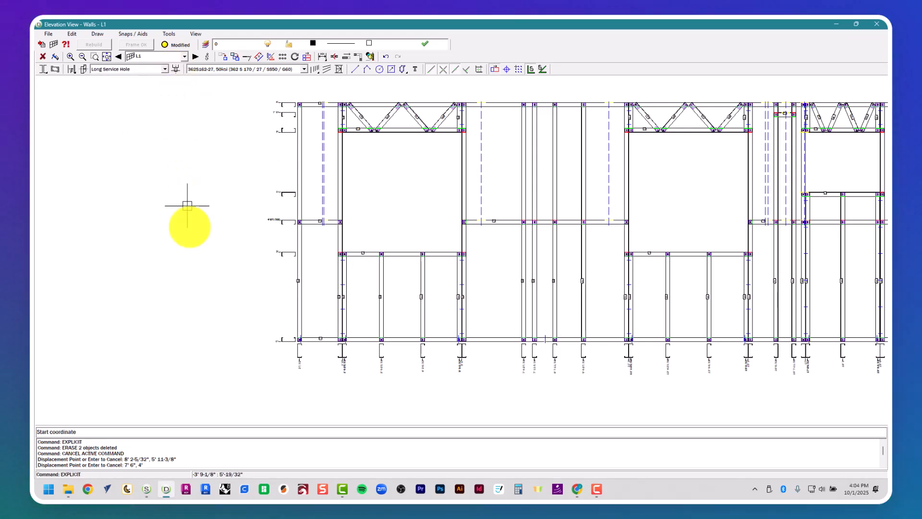
left_click(247, 321)
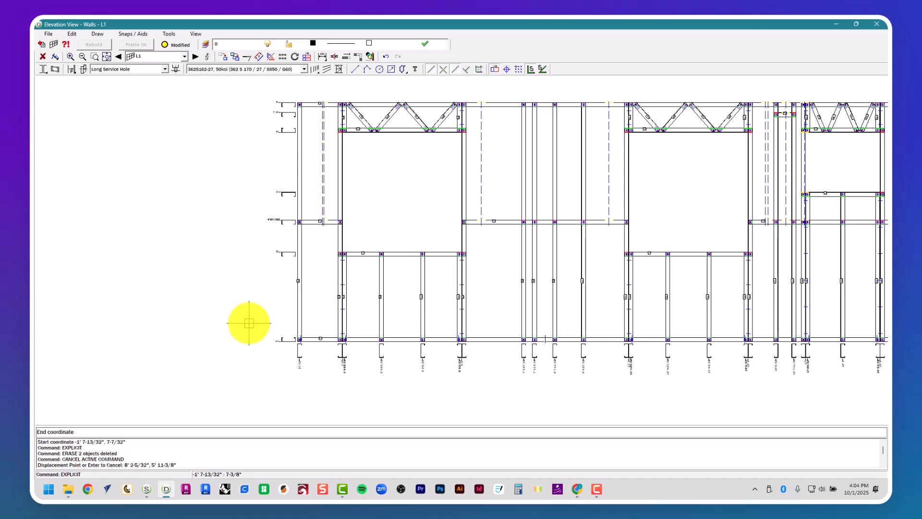
scroll(269, 319, "down", 3)
left_click(628, 321)
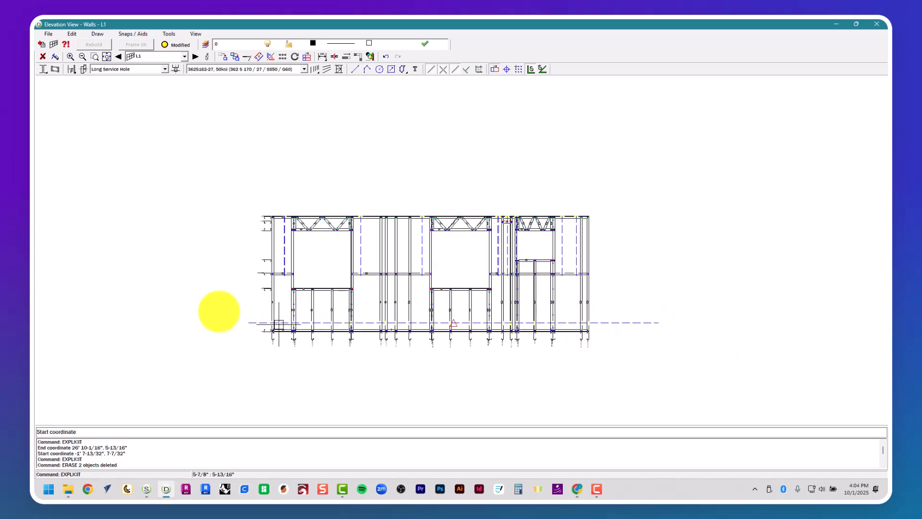
Step: Examine the service holes along the lower studs of wall L1, from the left end across the wall
scroll(260, 318, "up", 4)
scroll(260, 358, "up", 3)
scroll(258, 346, "down", 3)
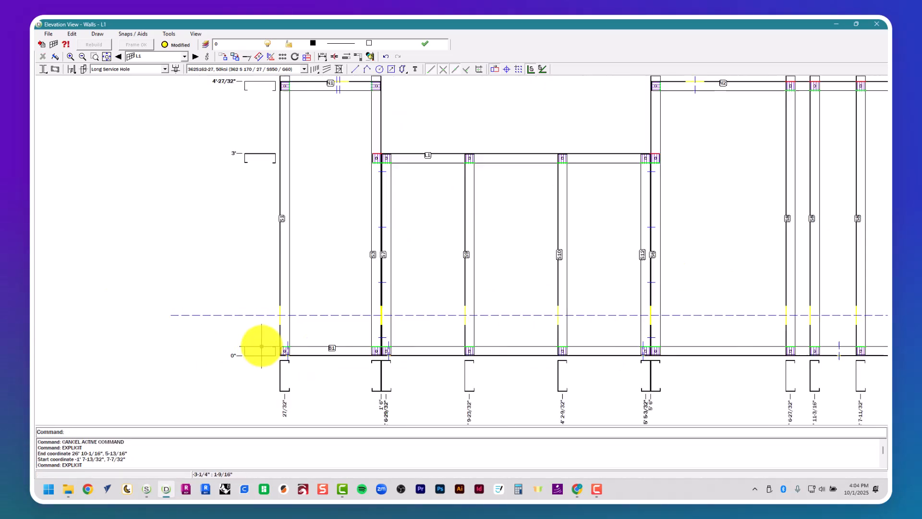
scroll(476, 317, "up", 3)
middle_click_drag(571, 330, 172, 335)
scroll(172, 334, "up", 1)
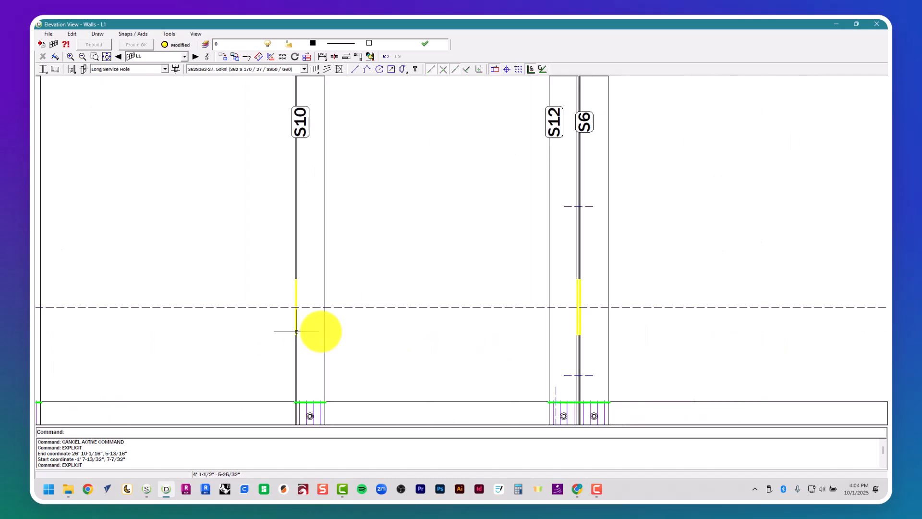
scroll(342, 334, "down", 3)
middle_click_drag(496, 342, 327, 234)
middle_click_drag(439, 239, 360, 248)
middle_click_drag(461, 245, 341, 255)
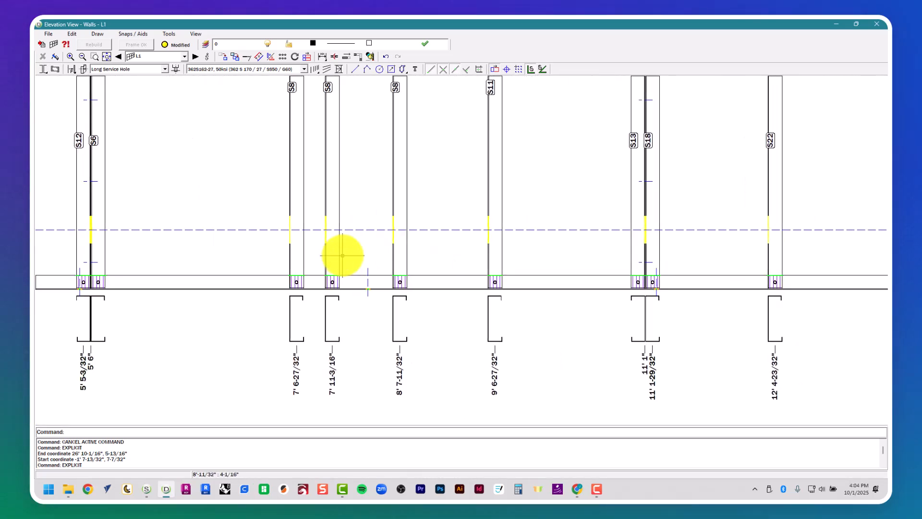
middle_click_drag(410, 256, 314, 250)
middle_click_drag(444, 250, 349, 267)
scroll(349, 267, "down", 1)
scroll(383, 379, "down", 4)
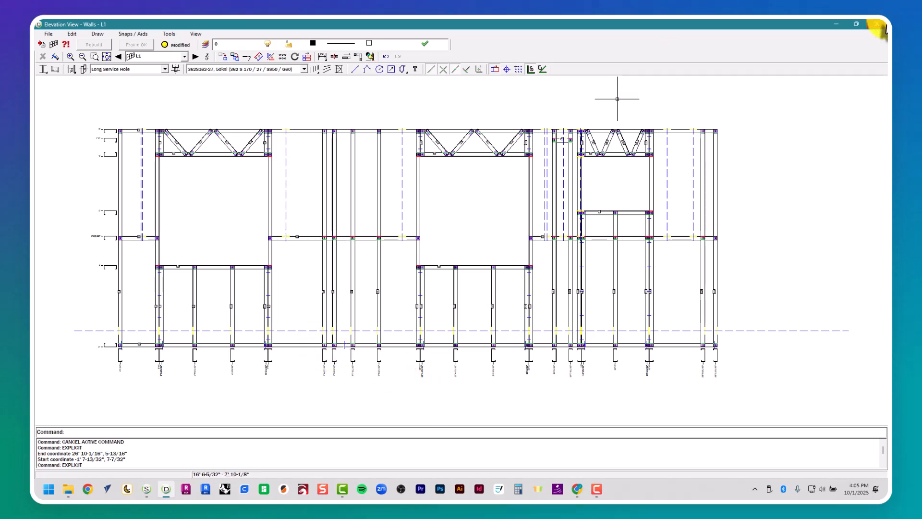
Step: Undo the recent stud copies, deletions and service hole edits on wall L1, and close its elevation view
key("ctrl+z")
key("ctrl+z")
key("ctrl+z")
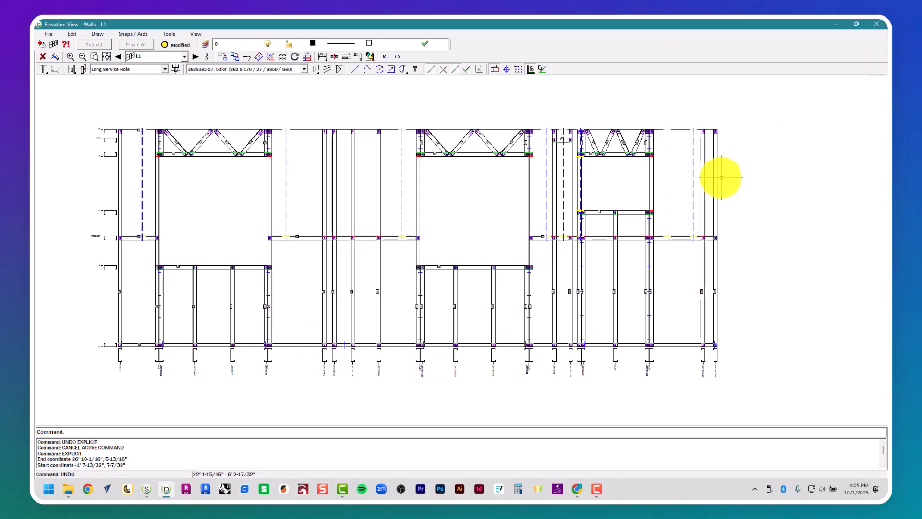
key("ctrl+z")
key("ctrl+z")
key("ctrl+z")
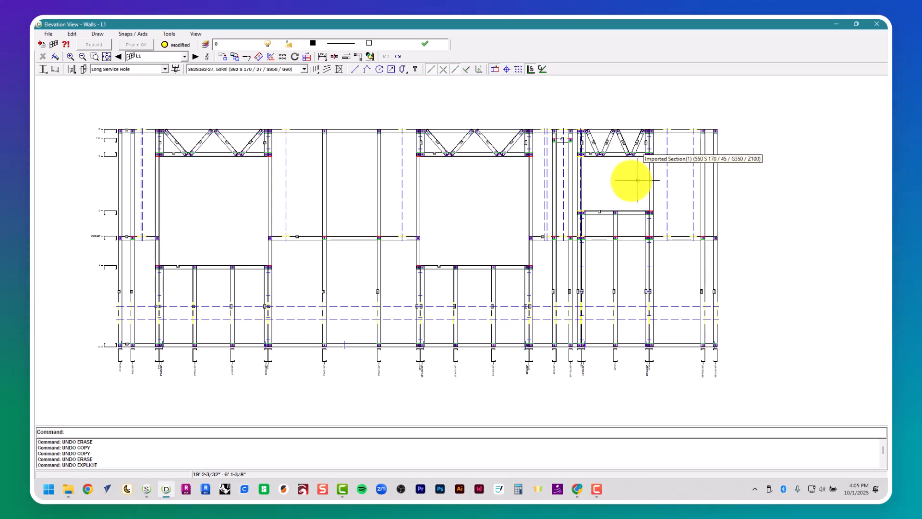
left_click(876, 24)
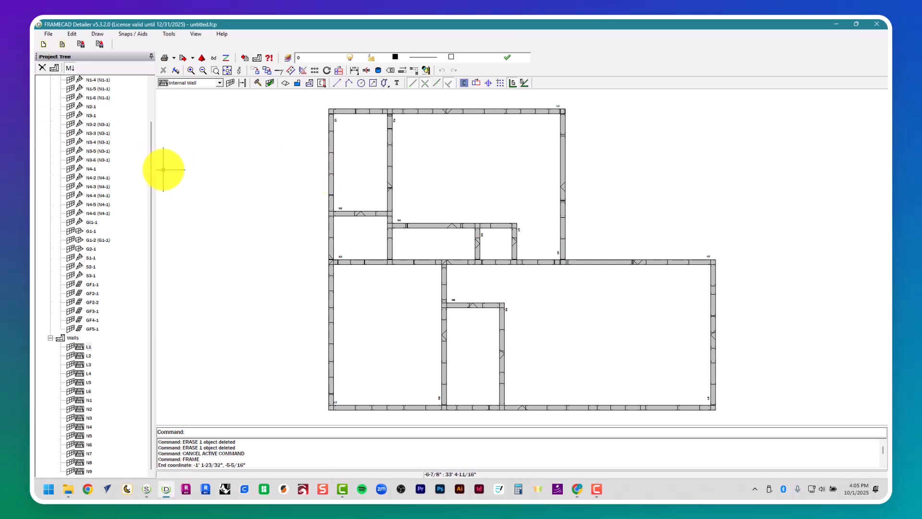
Step: Print the project reports with all frame groups selected, covering Truss.1 and Walls
left_click(49, 34)
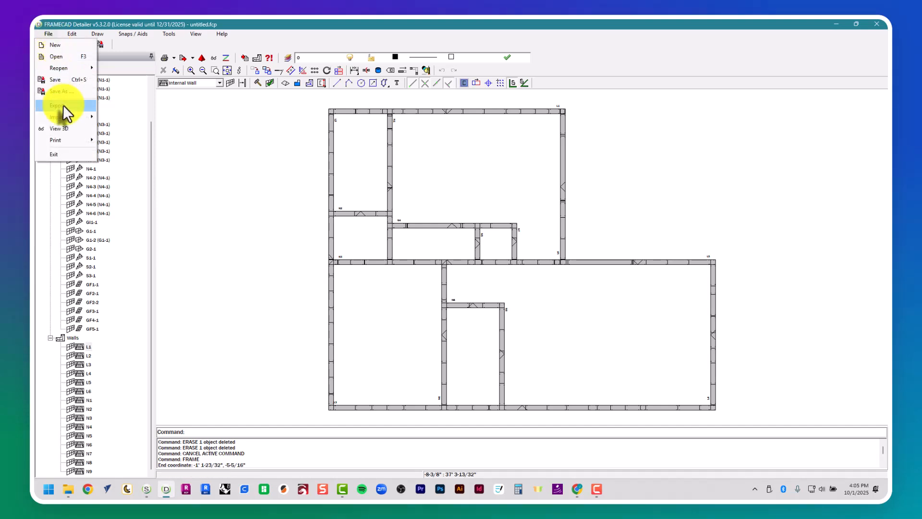
mouse_move(62, 105)
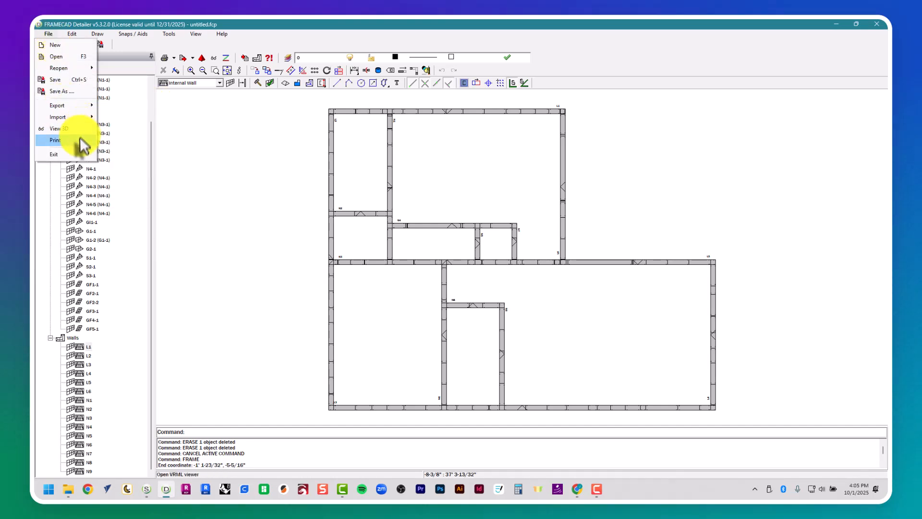
mouse_move(73, 140)
left_click(126, 141)
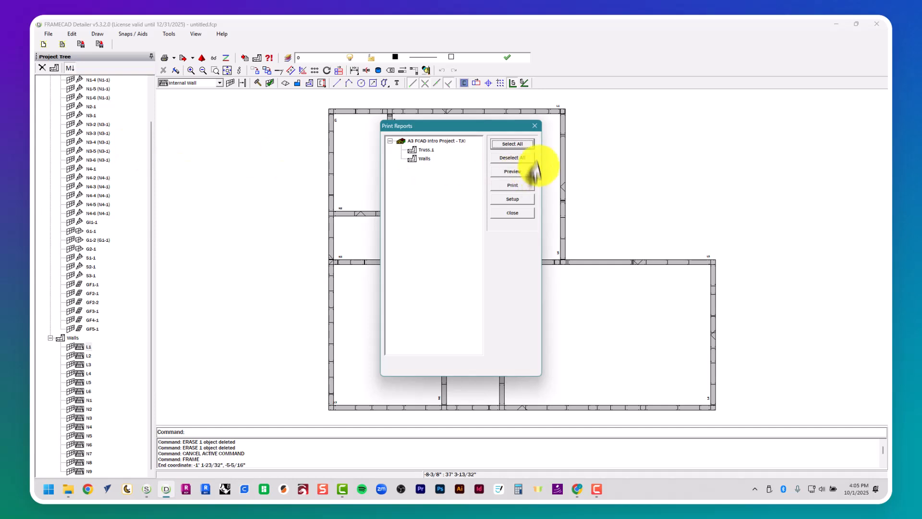
left_click(522, 144)
left_click(520, 185)
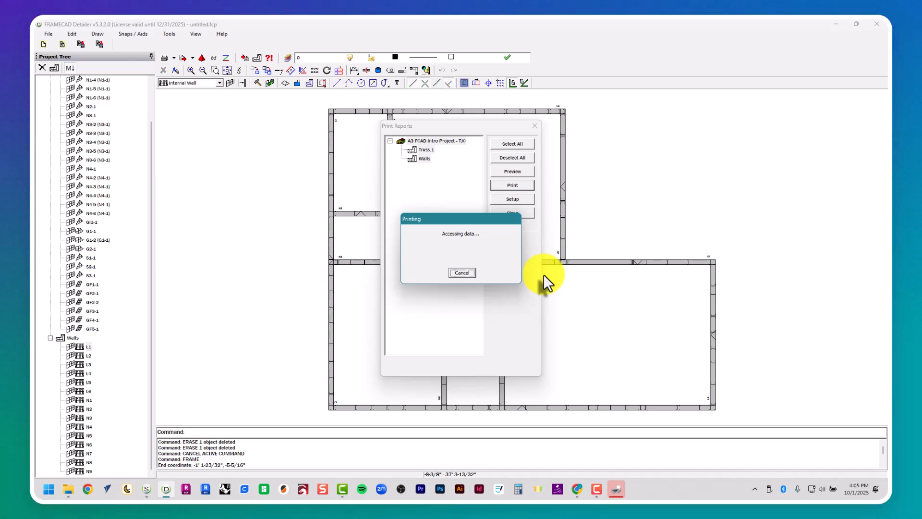
Step: Browse to the OCC > 2025 > 5 - Fall 2025 > 5 - ARCH A104 Intro to FrameCAD folder as the PDF's save location
left_click(622, 490)
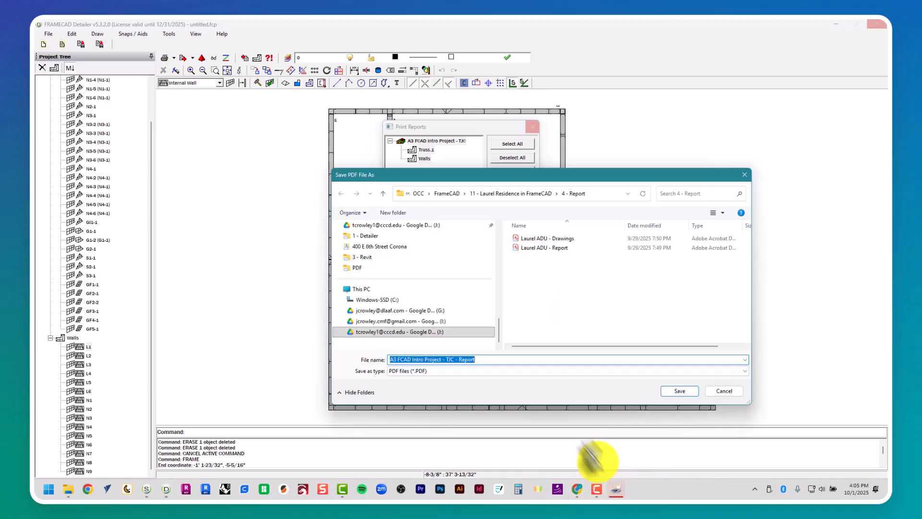
left_click(443, 195)
left_click(546, 195)
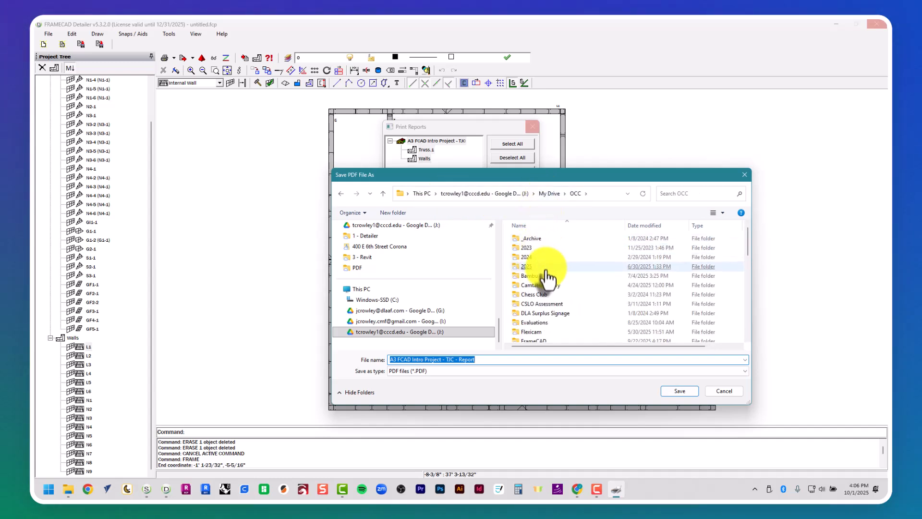
double_click(545, 268)
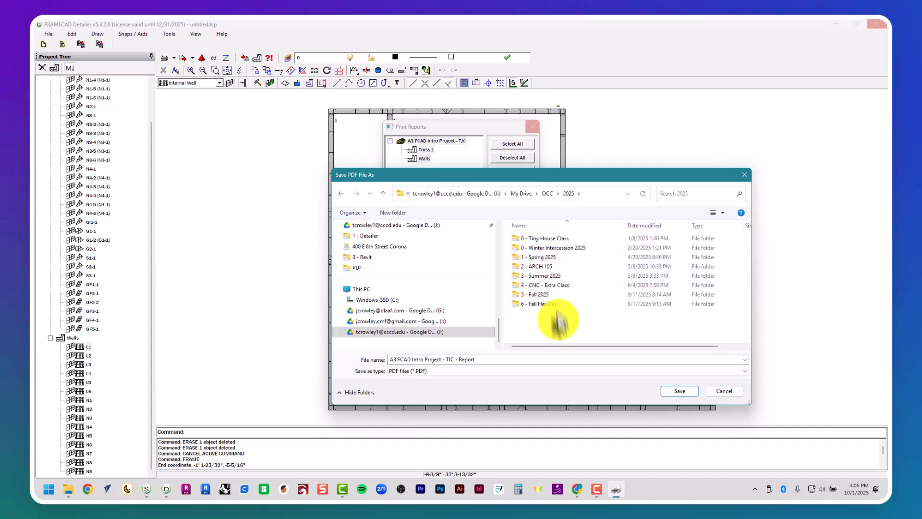
left_click(552, 294)
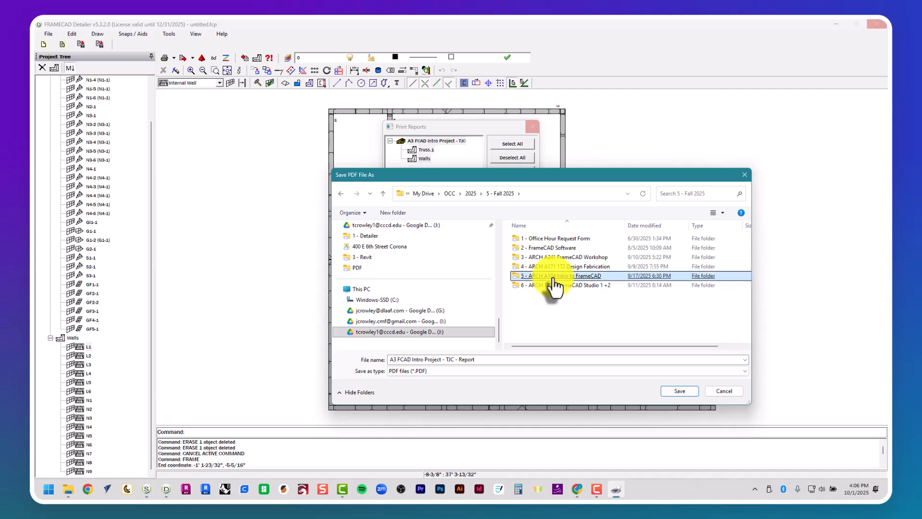
double_click(552, 277)
Step: Create a folder named "4 - Reports" and save the PDF as "A3 FCAD Intro Project - TJC - Report"
left_click(390, 213)
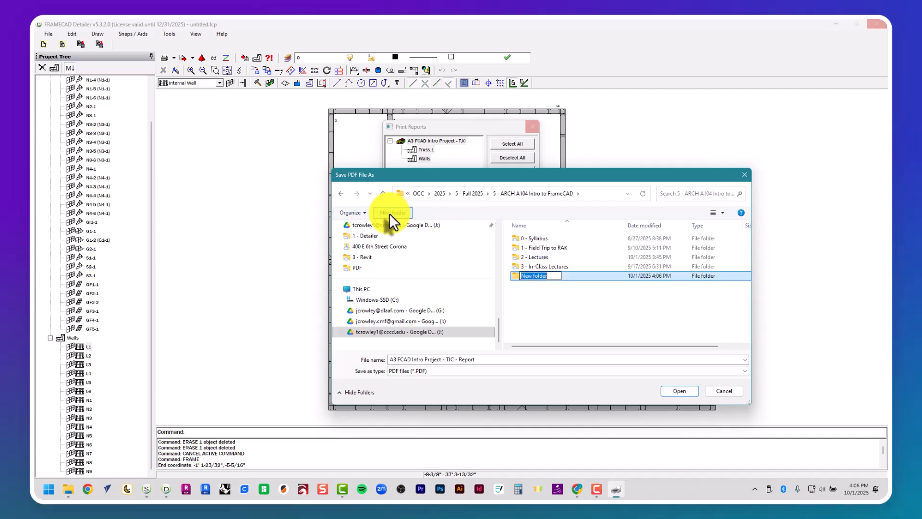
type("4 - Reports")
key("Return")
key("Return")
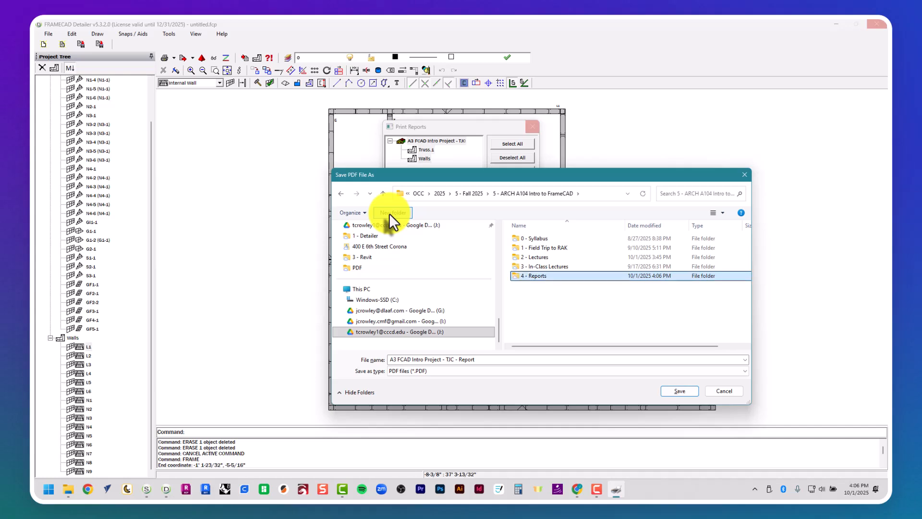
left_click(680, 391)
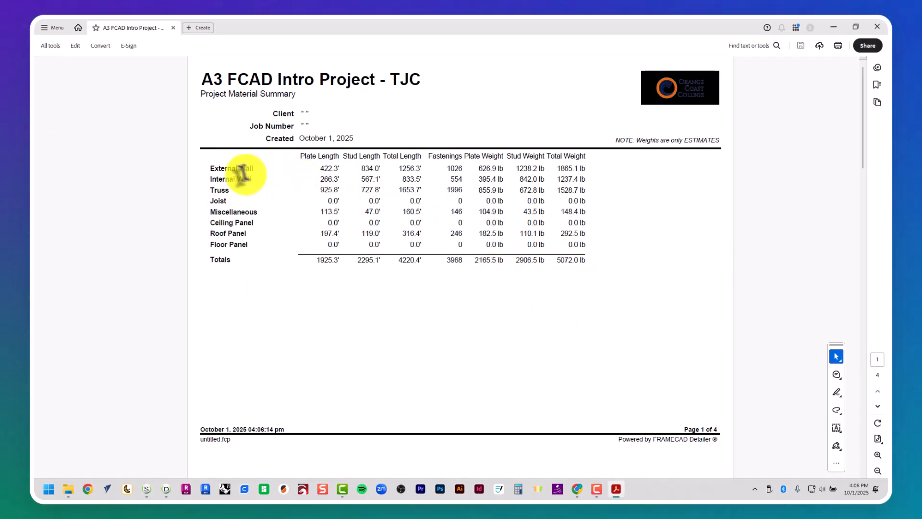
Step: Copy the project's overall total weight from the Totals row of the Project Material Summary
left_click_drag(208, 171, 595, 173)
double_click(562, 265)
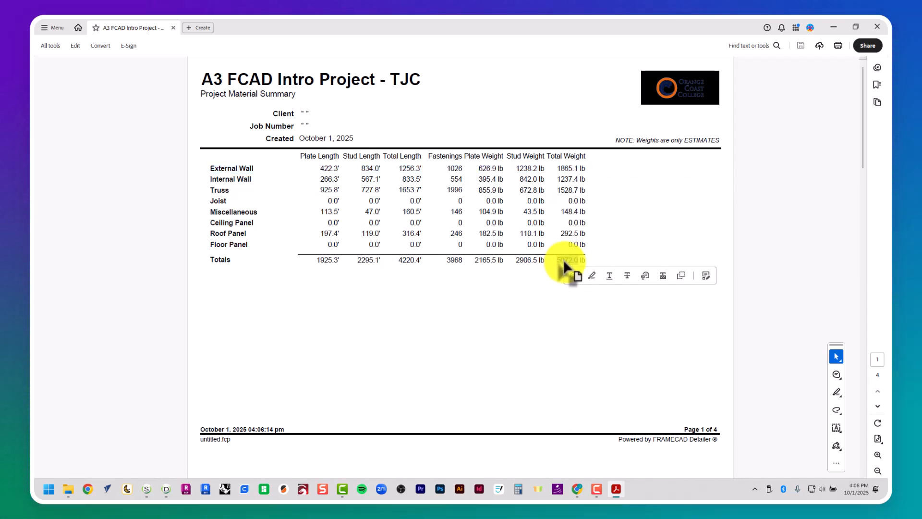
right_click(563, 259)
left_click(577, 272)
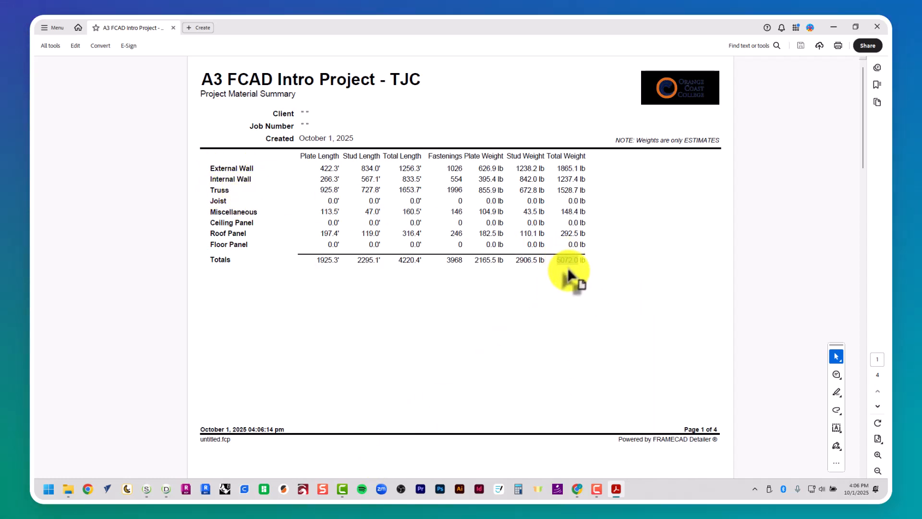
Step: Switch to Chrome and open the FrameCAD Project Cost Estimator spreadsheet in Google Sheets
mouse_move(577, 492)
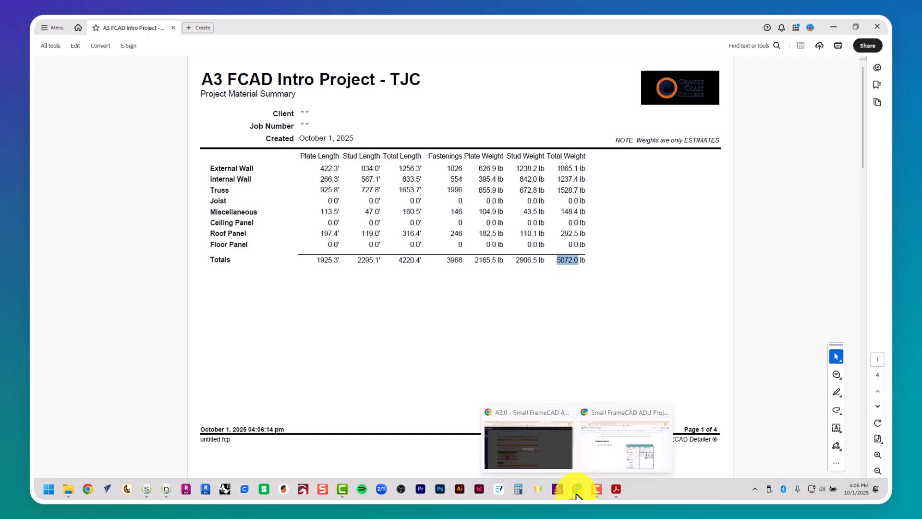
left_click(566, 442)
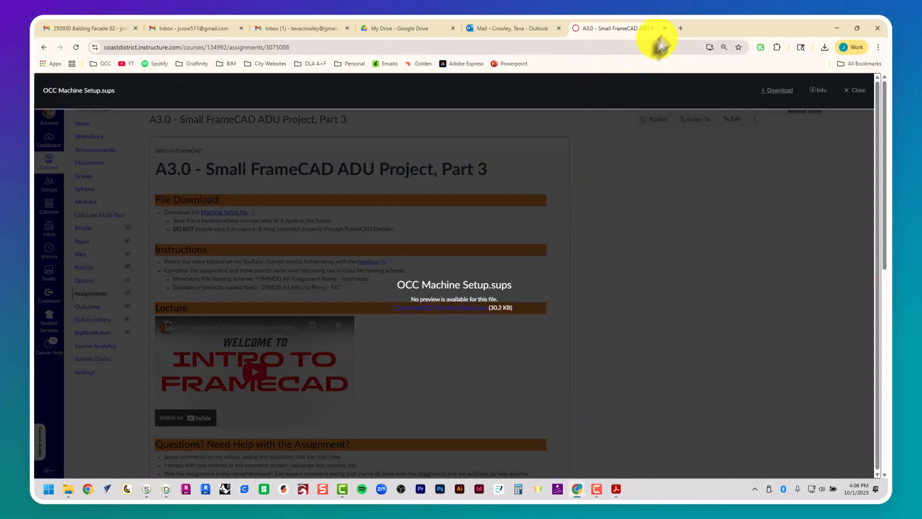
left_click(395, 28)
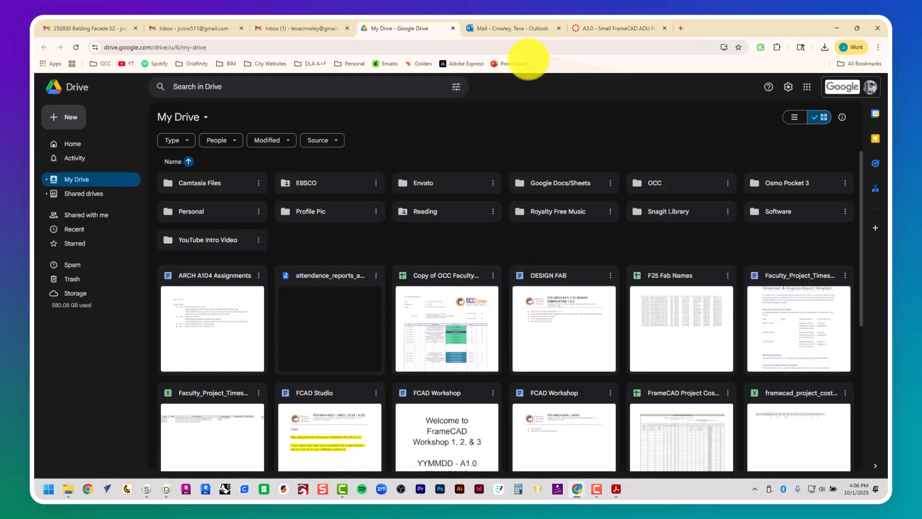
left_click(807, 86)
left_click(811, 192)
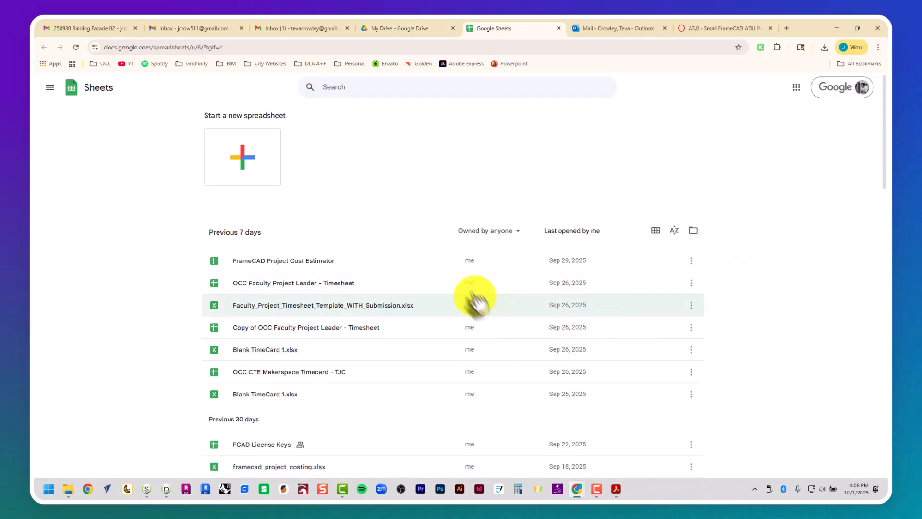
left_click(446, 265)
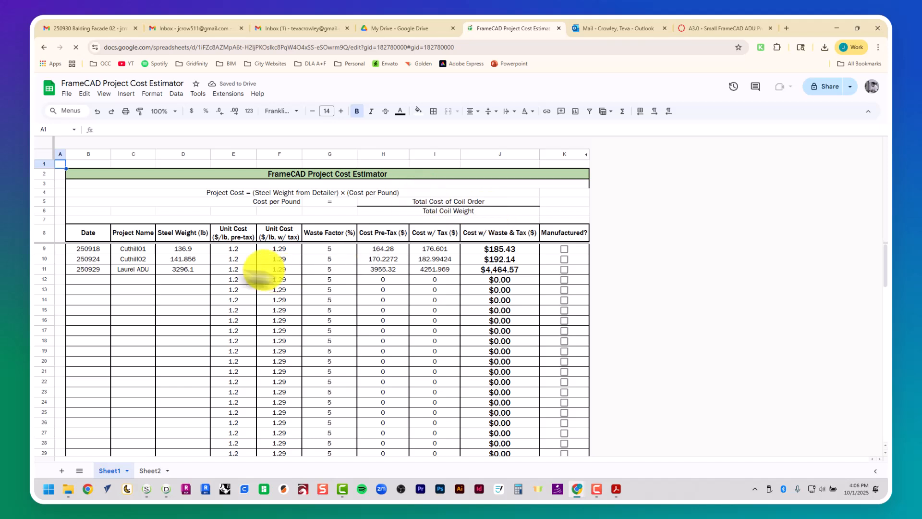
Step: Fill row 12 of the cost estimator with date 251001, project name Laurel ADU and the copied steel weight 5072
left_click(98, 280)
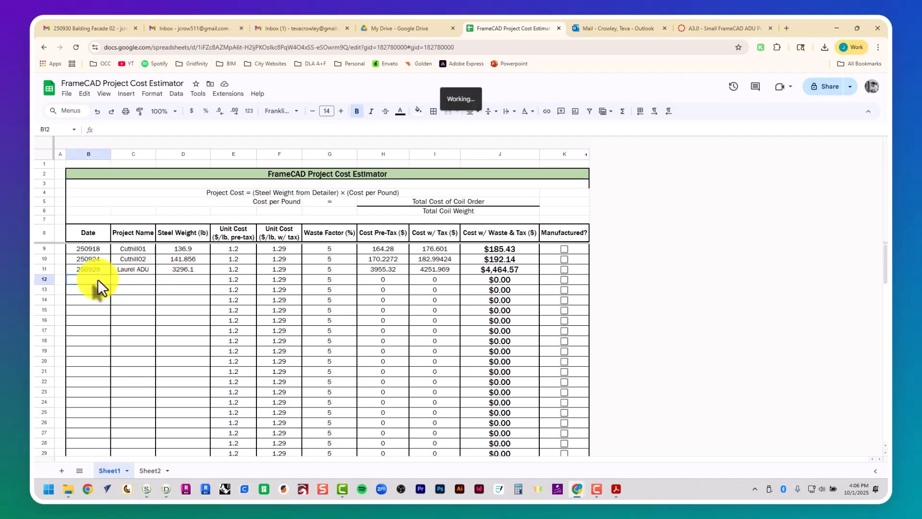
type("25")
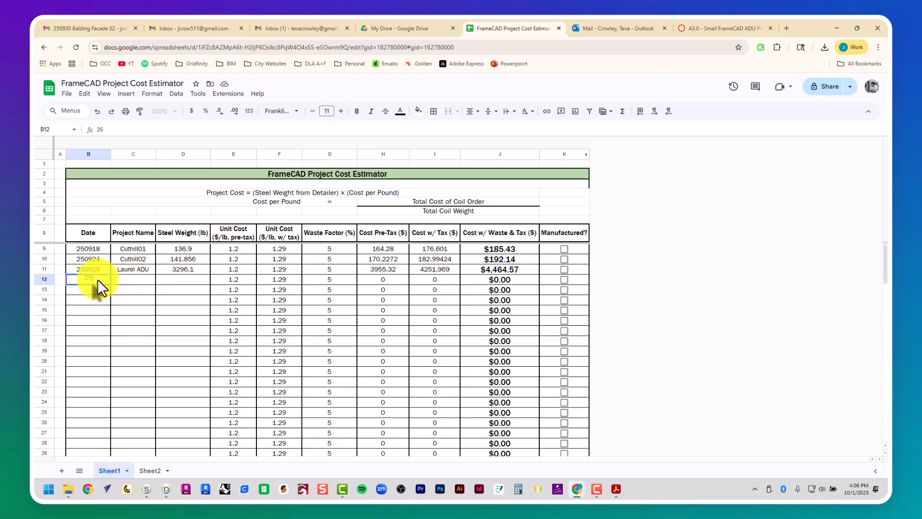
type("10")
key("BackSpace")
type("1001")
key("Tab")
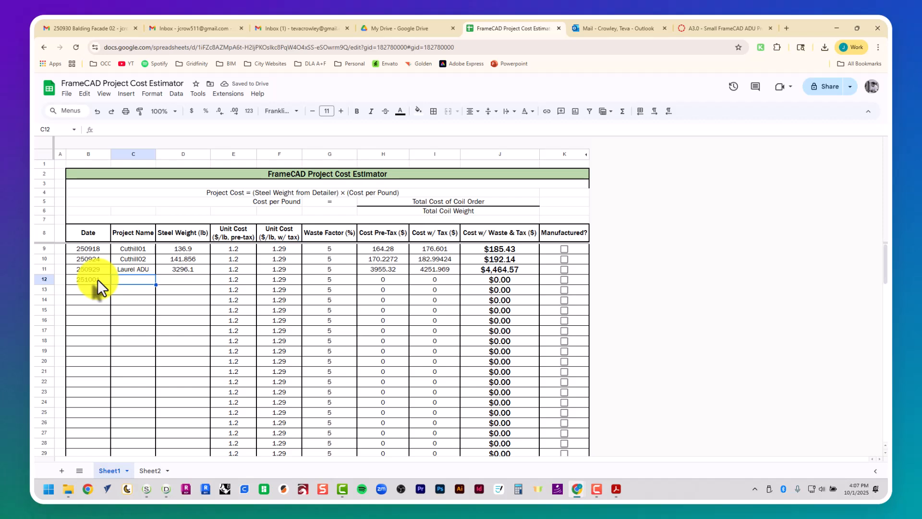
type("La")
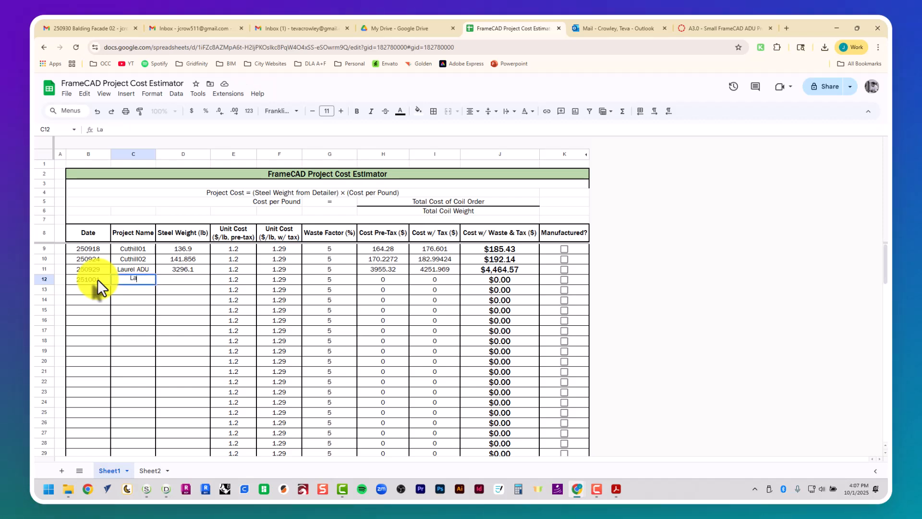
type("urel ADU")
key("Tab")
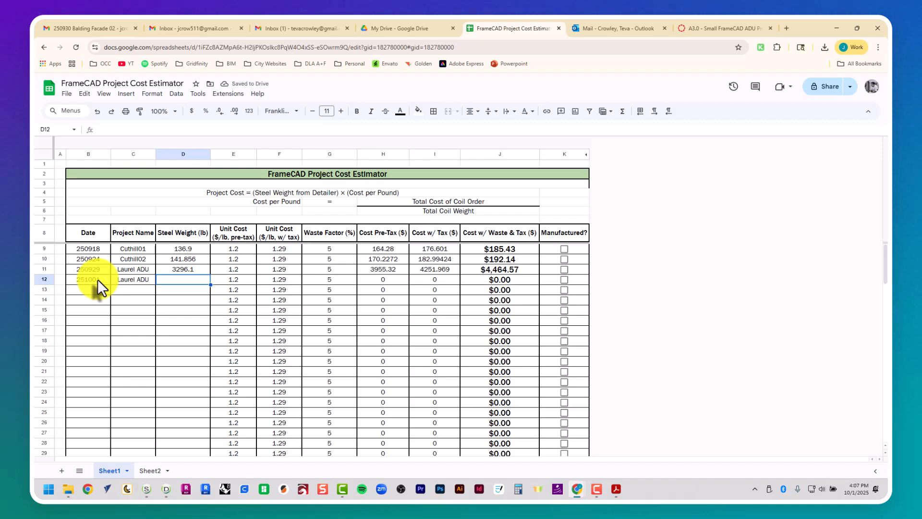
key("ctrl+v")
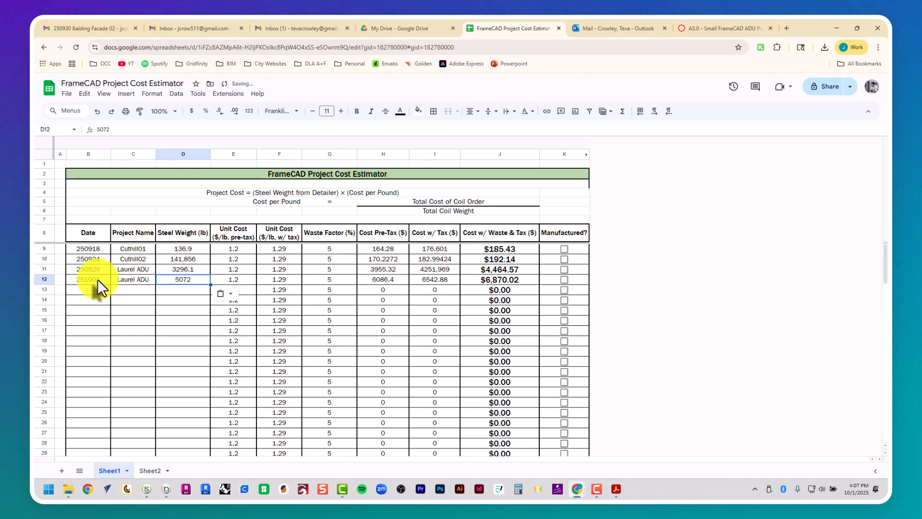
left_click(475, 280)
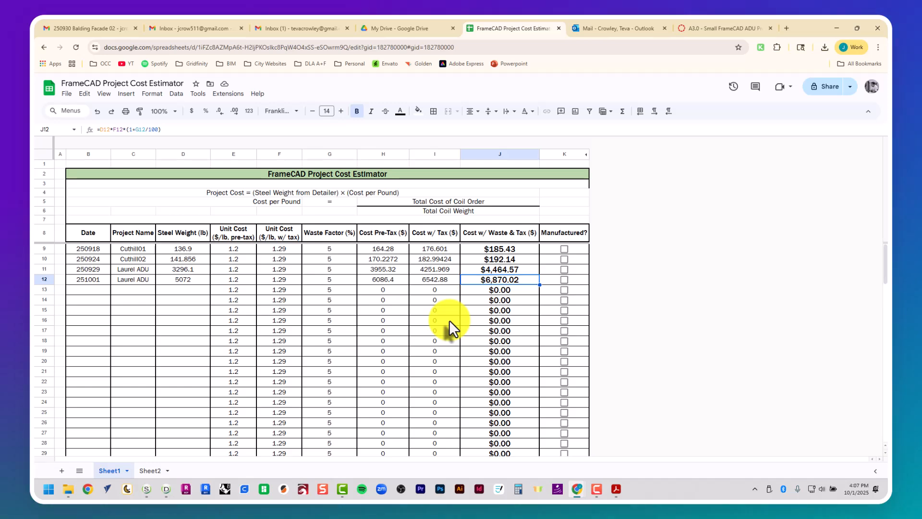
Step: Return to the PDF report, review the total fastenings and the truss and wall material summaries, and close the report
left_click(840, 27)
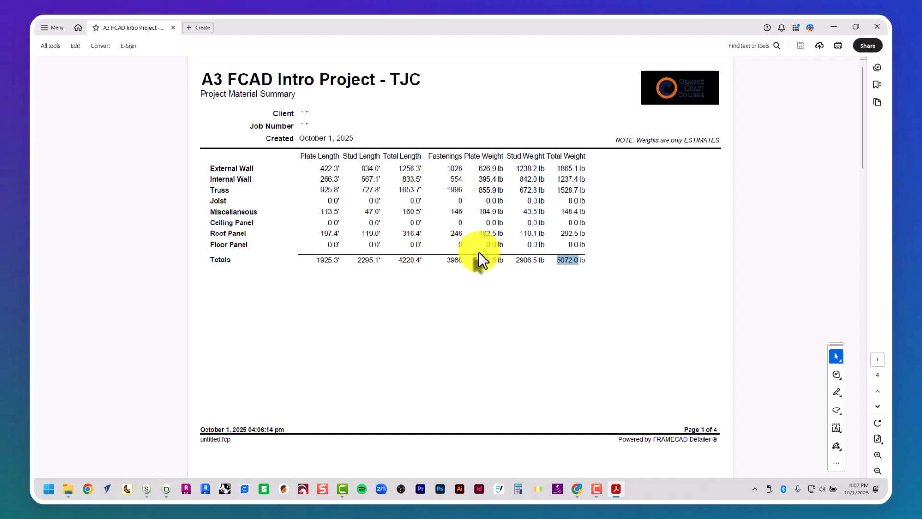
double_click(454, 260)
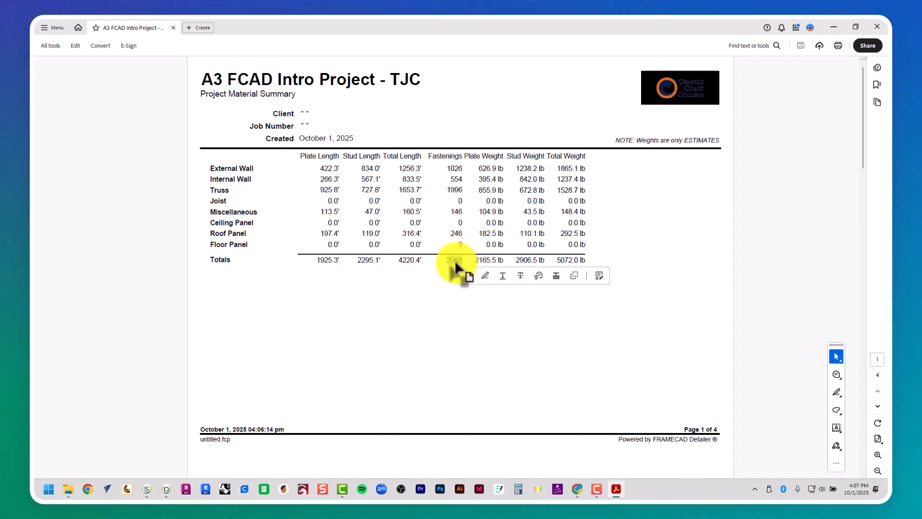
left_click(436, 291)
scroll(435, 291, "down", 1)
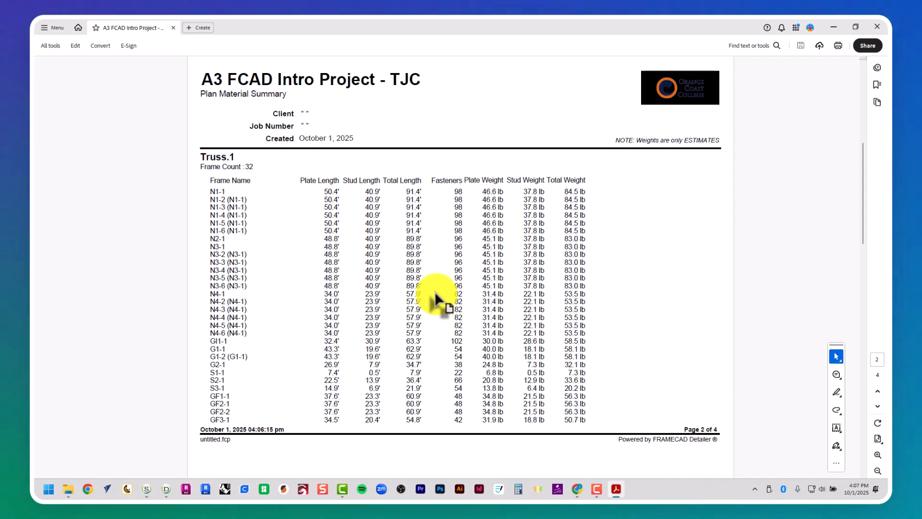
scroll(432, 289, "down", 1)
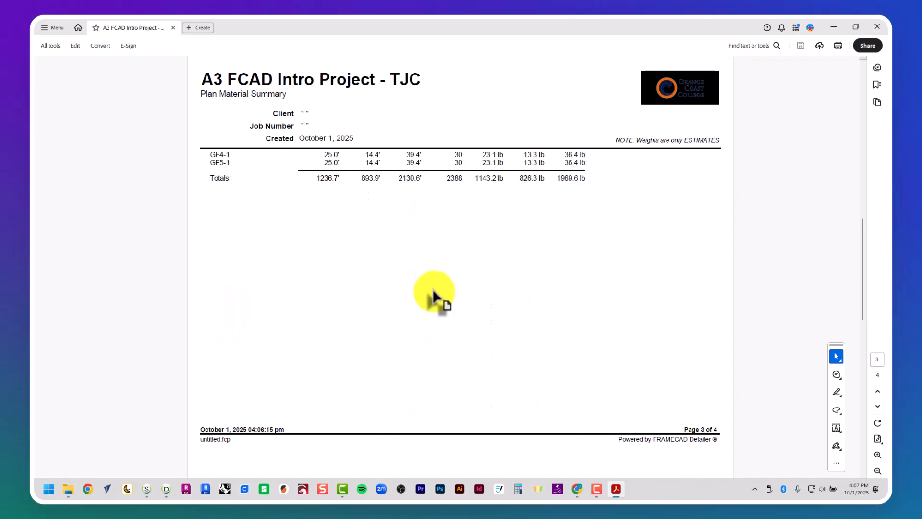
scroll(432, 289, "down", 1)
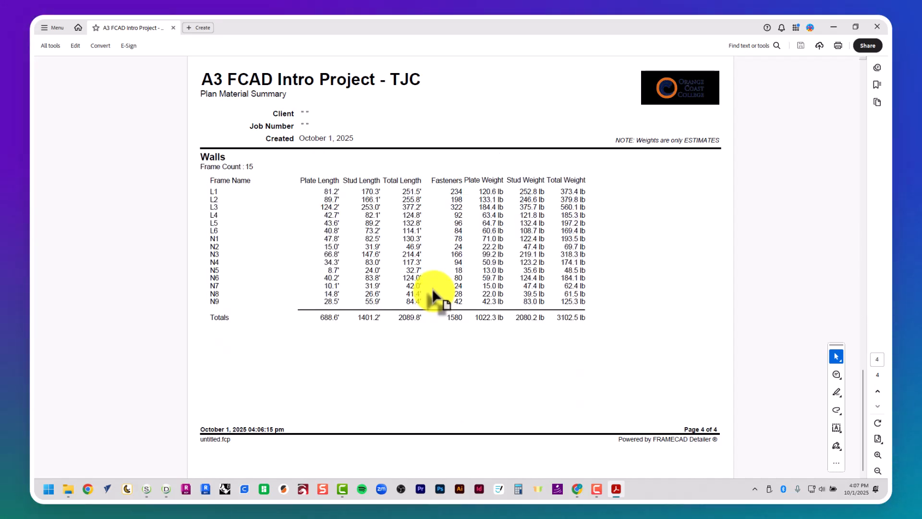
scroll(514, 297, "up", 3)
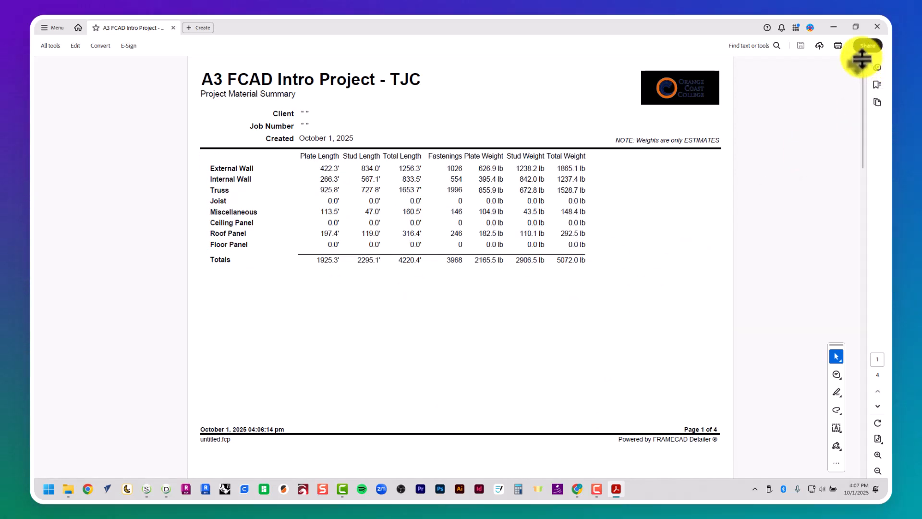
left_click(875, 20)
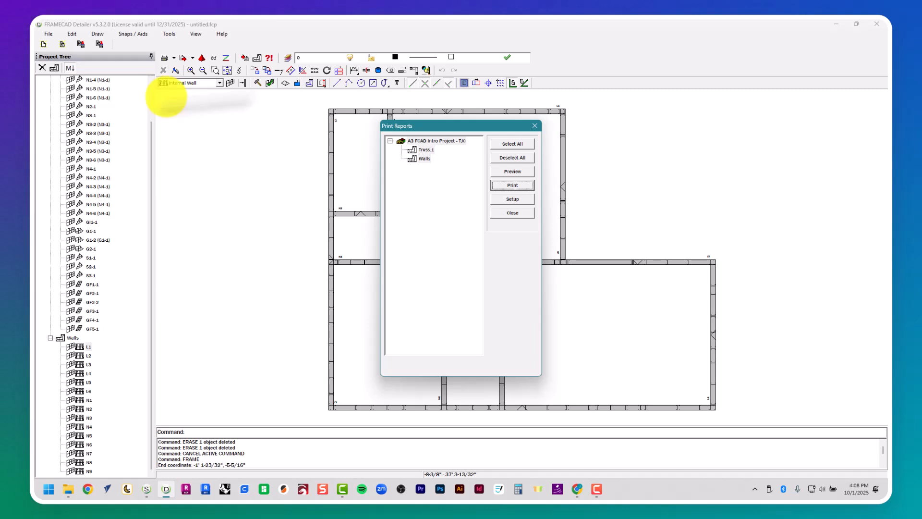
Step: Leave the report printing and print the drawings of all truss and wall frames
left_click(503, 212)
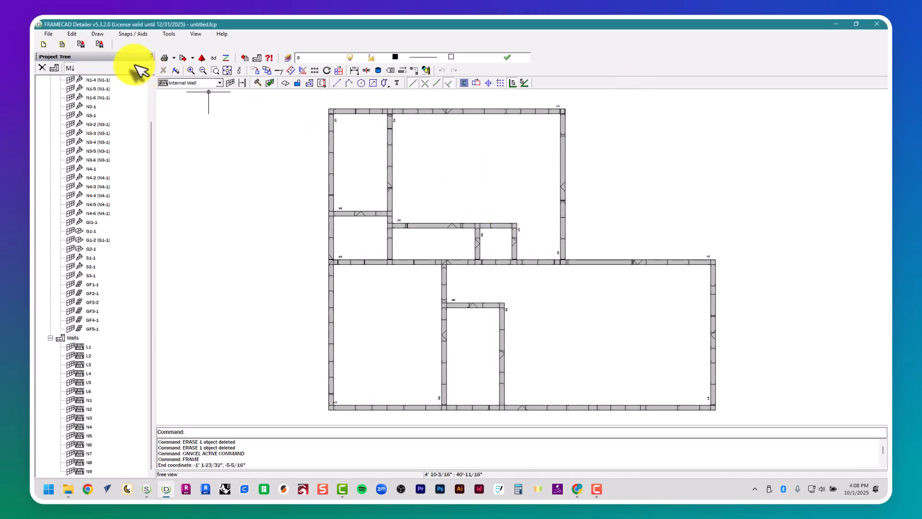
left_click(48, 34)
mouse_move(67, 141)
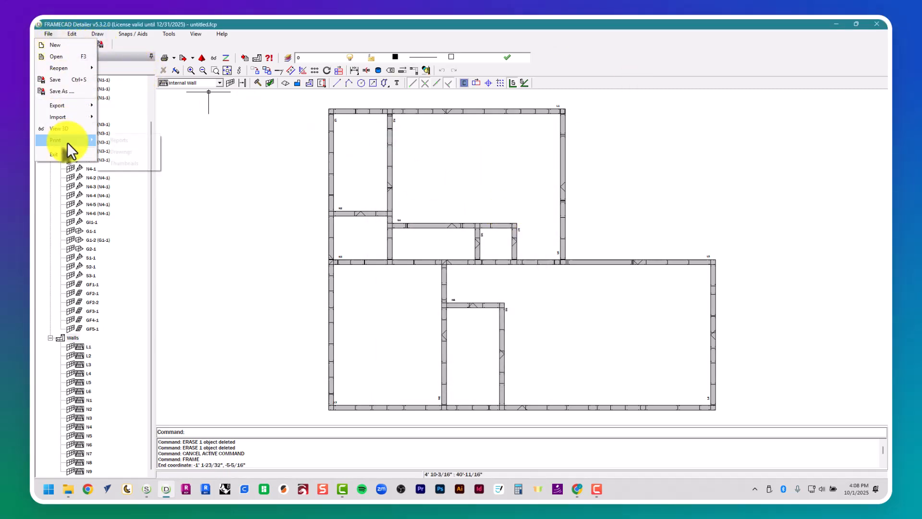
left_click(139, 153)
left_click(512, 144)
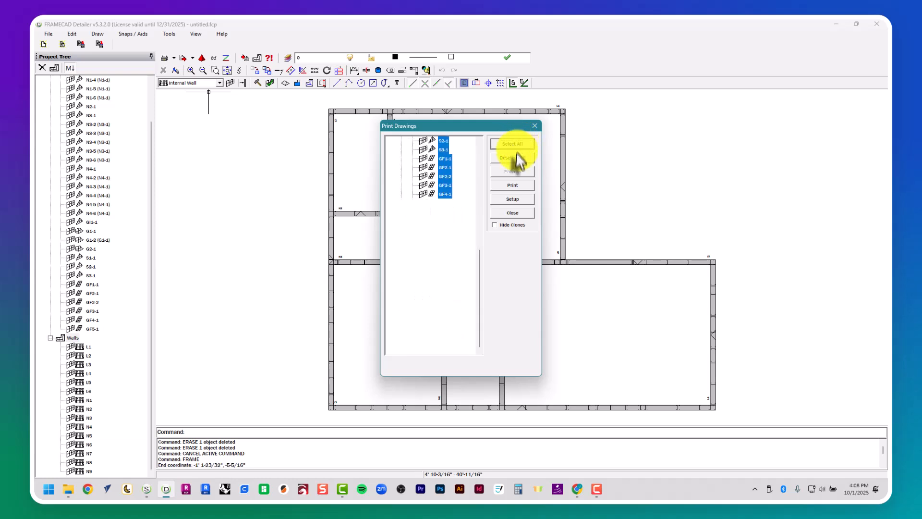
left_click(515, 185)
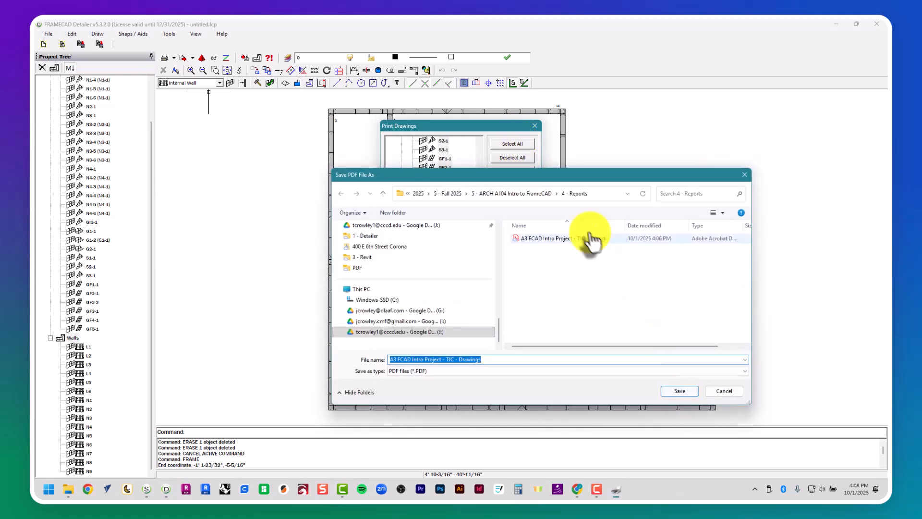
Step: Save the drawings PDF in a new folder named 5 - Drawings inside 5 - ARCH A104 Intro to FrameCAD
left_click(529, 194)
left_click(393, 213)
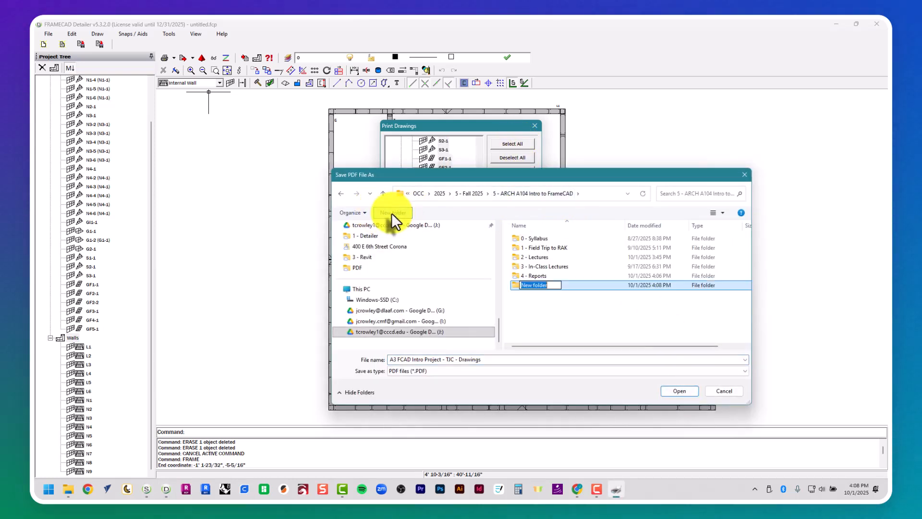
type("5 - Drawings")
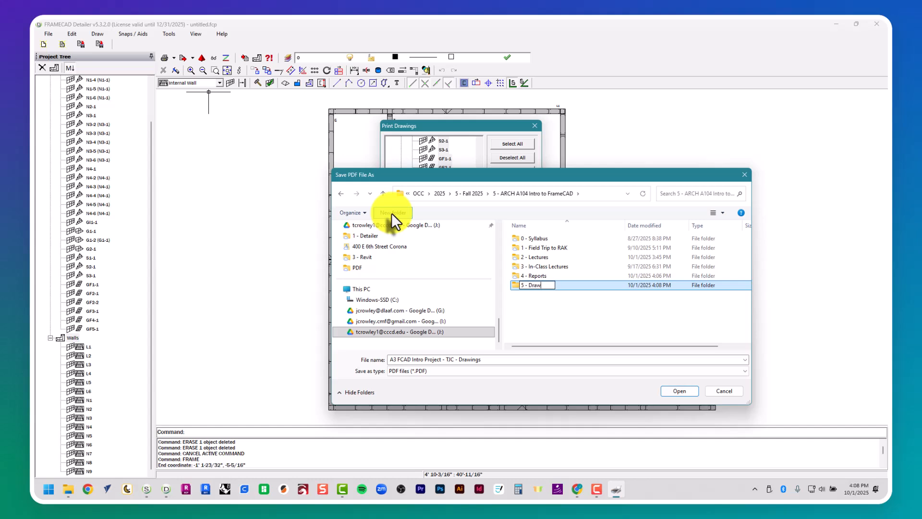
key("Return")
key("Return")
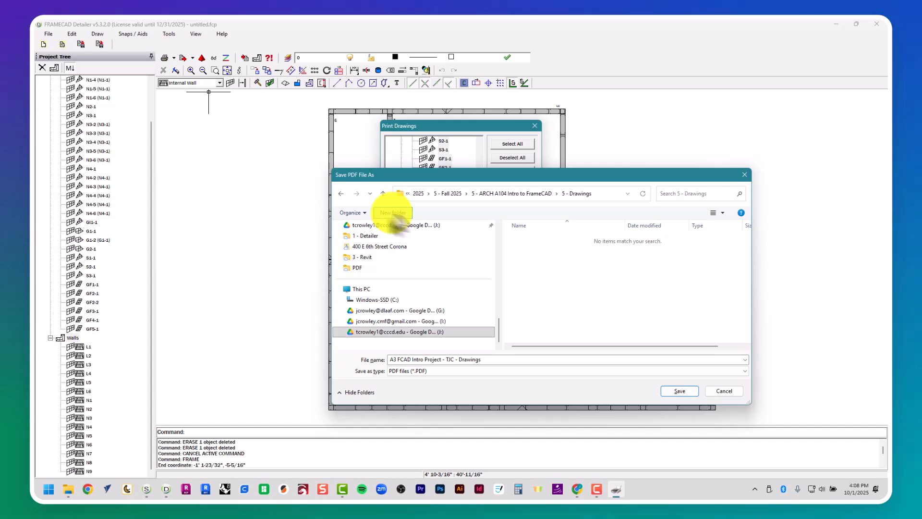
left_click(675, 390)
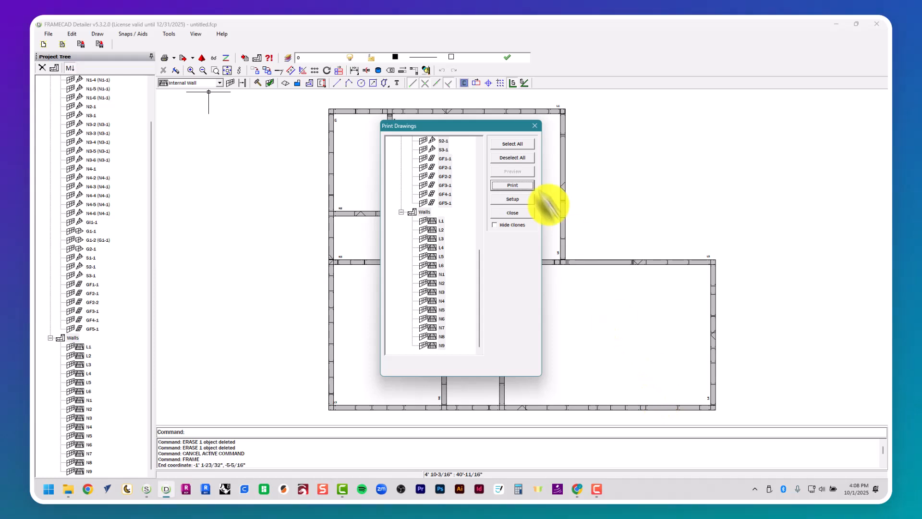
Step: Review the printed drawings PDF from the Truss.1 layout through the truss frames to the Walls - L4 sheet
left_click(510, 143)
left_click(462, 259)
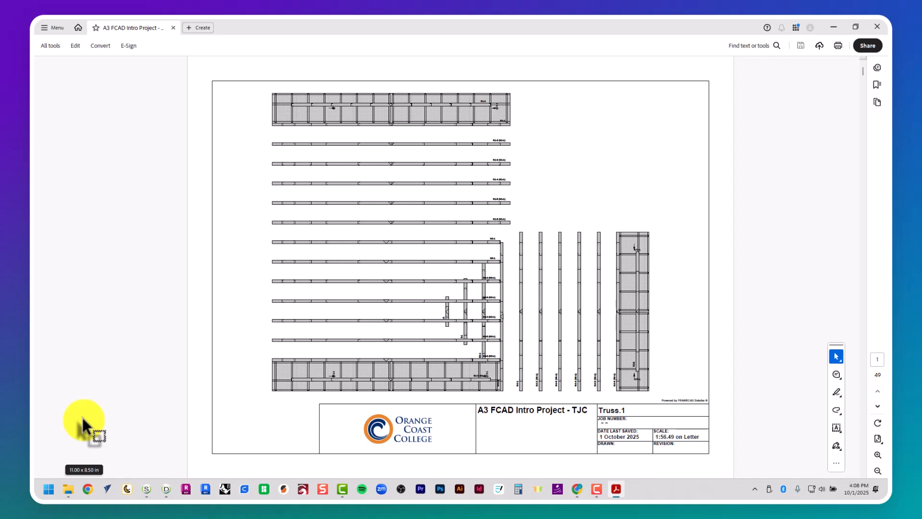
scroll(83, 417, "down", 1)
scroll(82, 416, "down", 4)
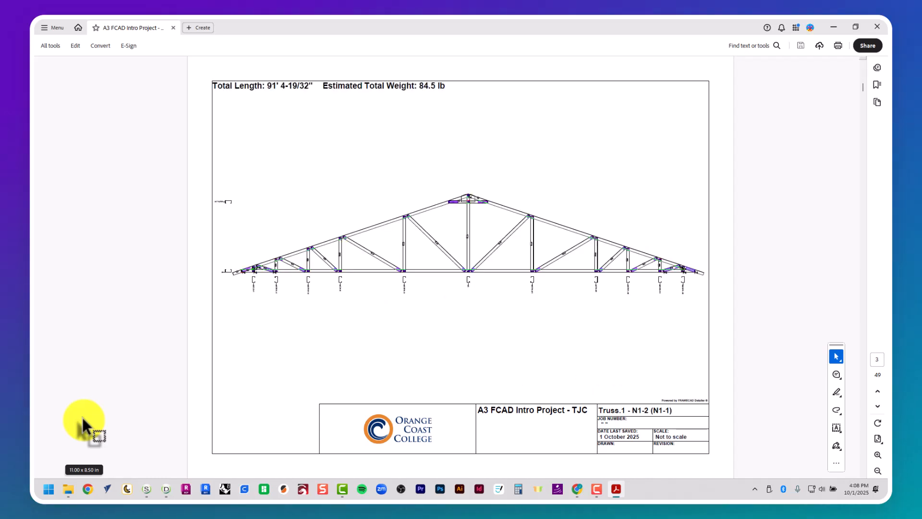
scroll(82, 416, "down", 5)
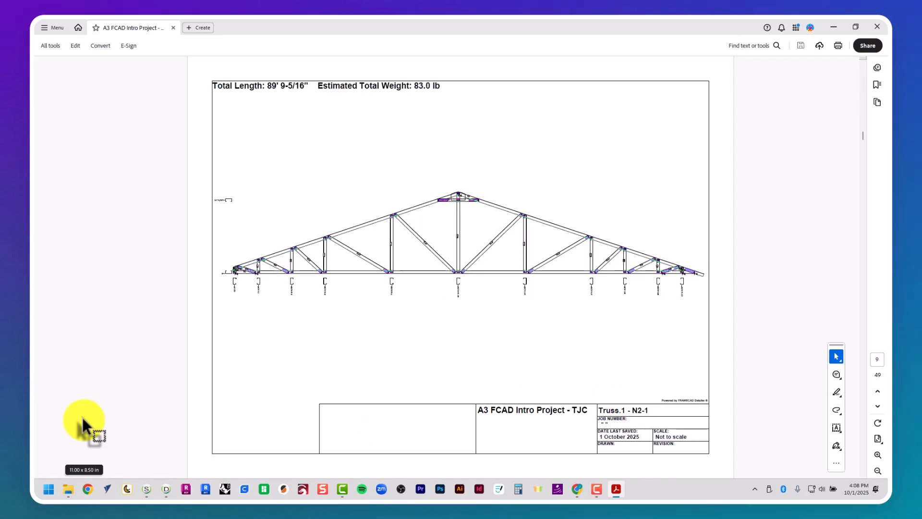
scroll(82, 416, "down", 6)
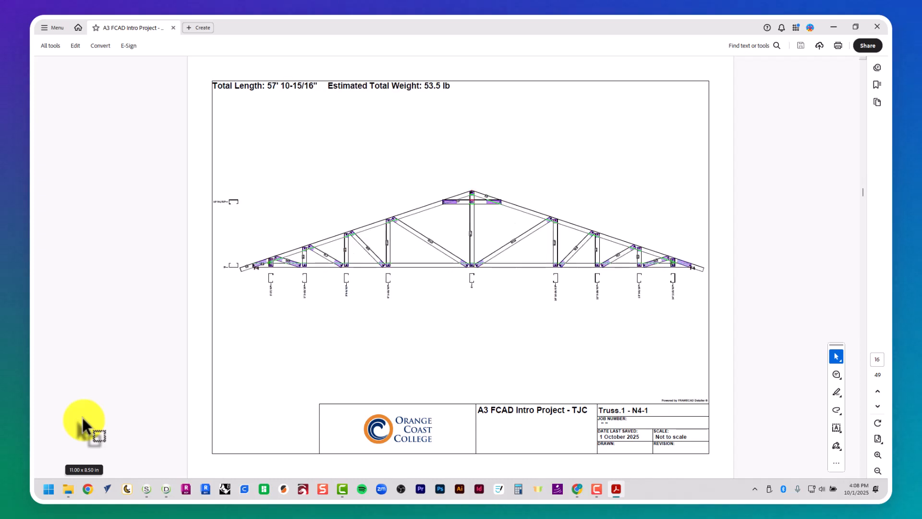
scroll(82, 416, "down", 7)
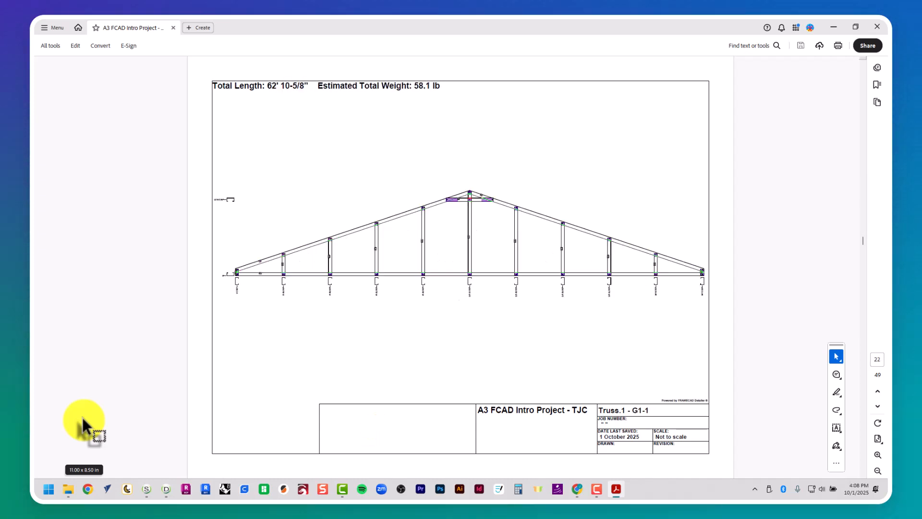
scroll(81, 416, "down", 6)
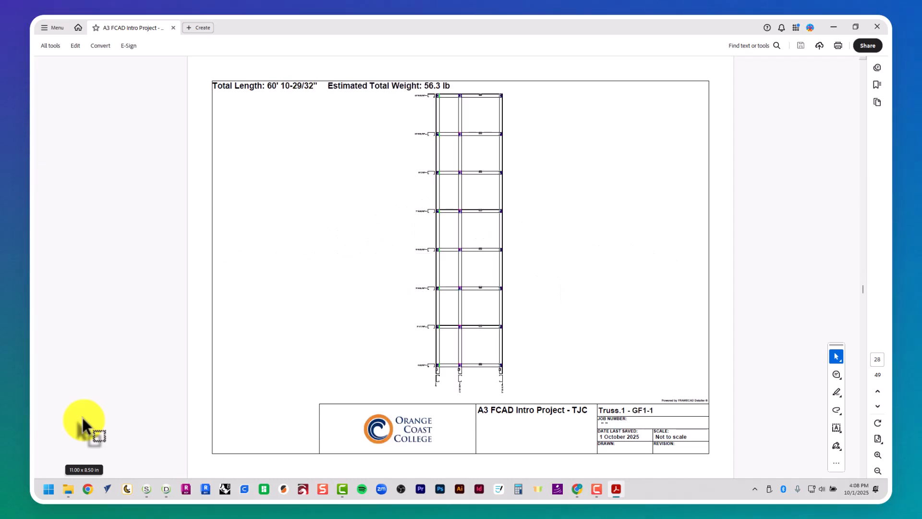
scroll(82, 415, "down", 4)
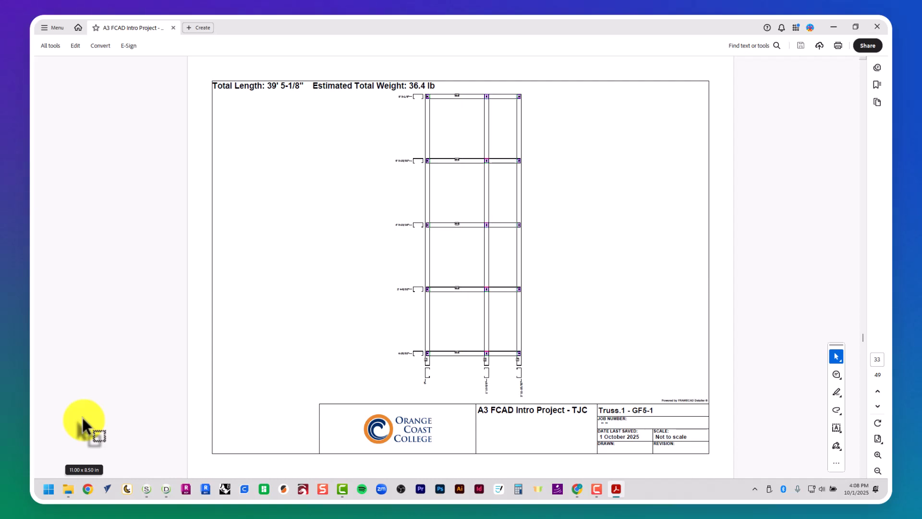
scroll(82, 415, "down", 1)
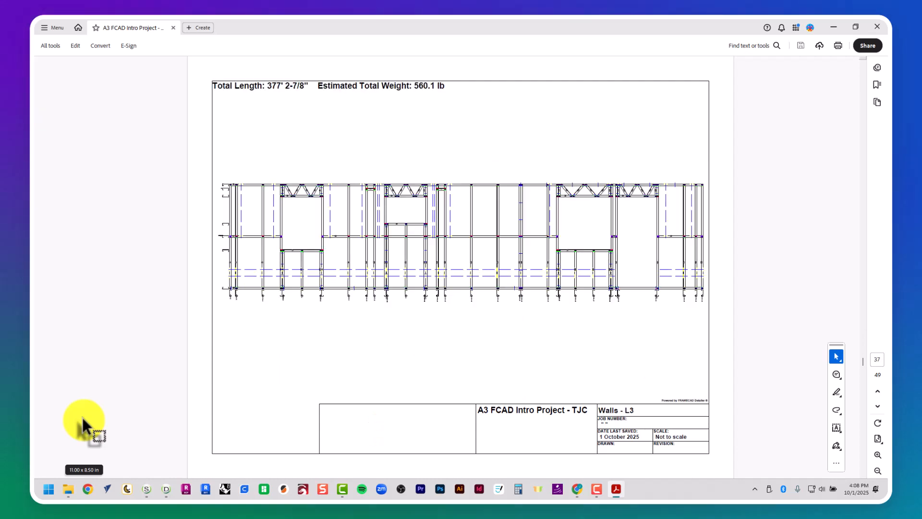
scroll(82, 416, "down", 1)
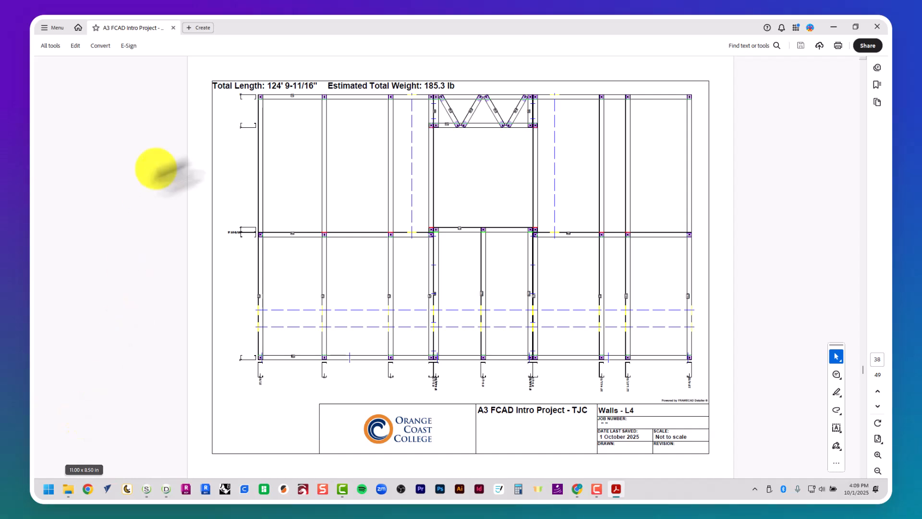
Step: Inspect the total length heading and the upper track with its stud connections on the Walls - L4 drawing
scroll(288, 96, "down", 2, "ctrl")
scroll(319, 154, "up", 1, "ctrl")
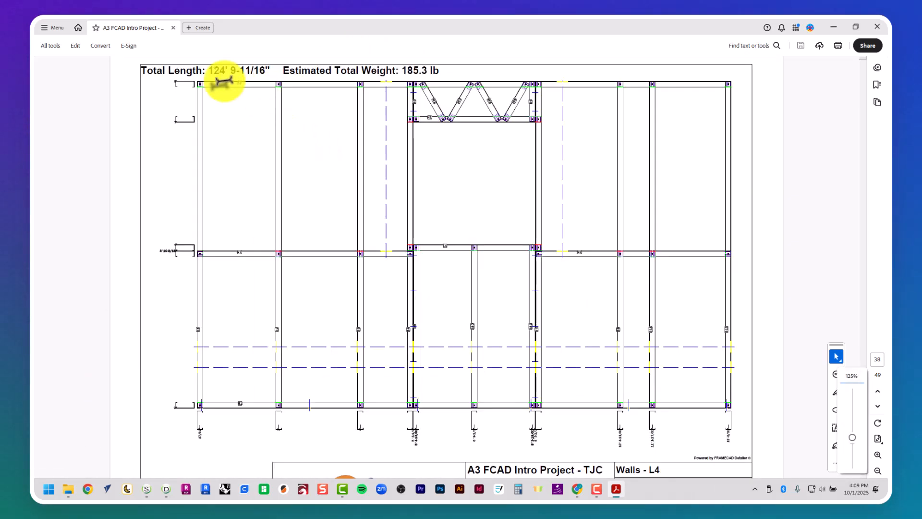
scroll(220, 82, "up", 3, "ctrl")
middle_click_drag(116, 96, 235, 103)
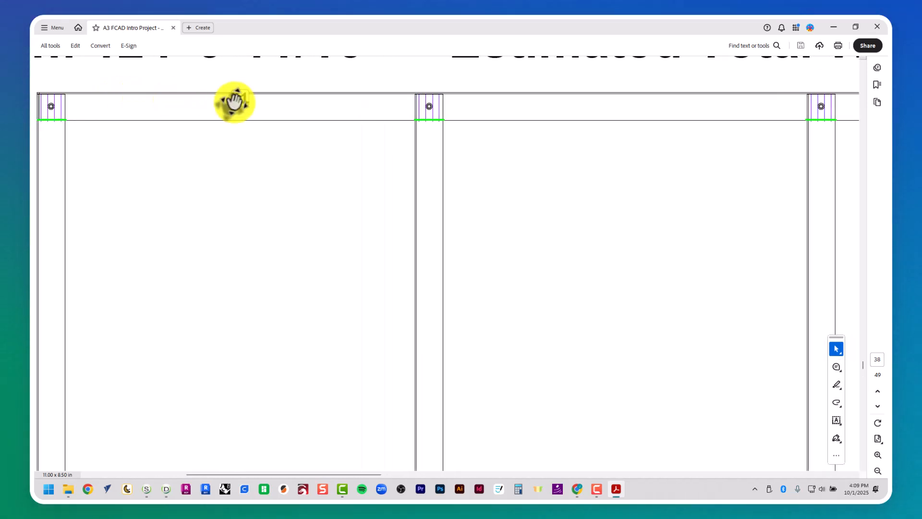
scroll(240, 118, "down", 1)
scroll(245, 120, "down", 1, "ctrl")
scroll(244, 123, "down", 5, "ctrl")
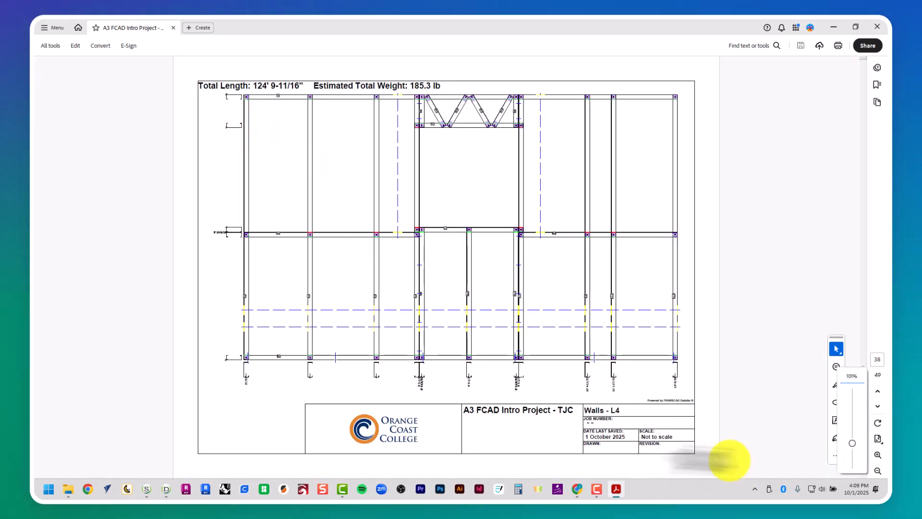
Step: Check the project name in the title block and the mid-height horizontal member's dimension on the Walls - L4 drawing
left_click_drag(610, 411, 455, 437)
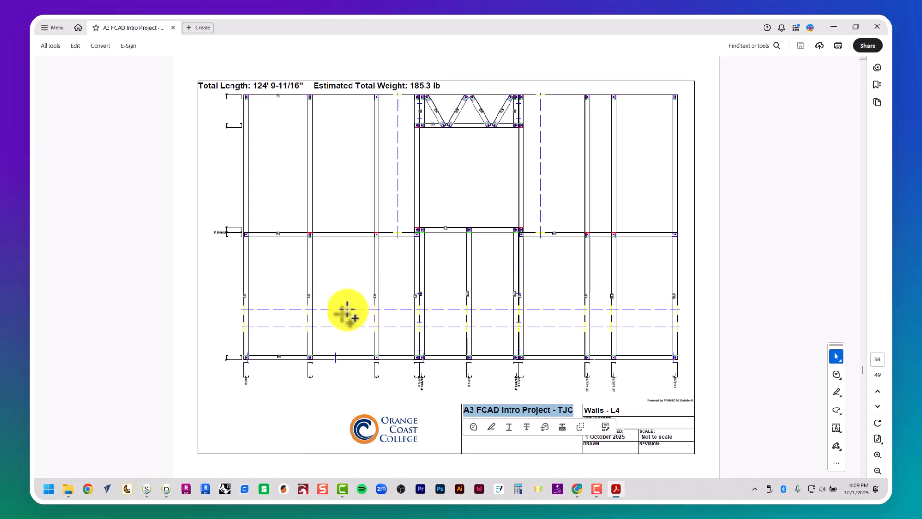
scroll(347, 311, "up", 1, "ctrl")
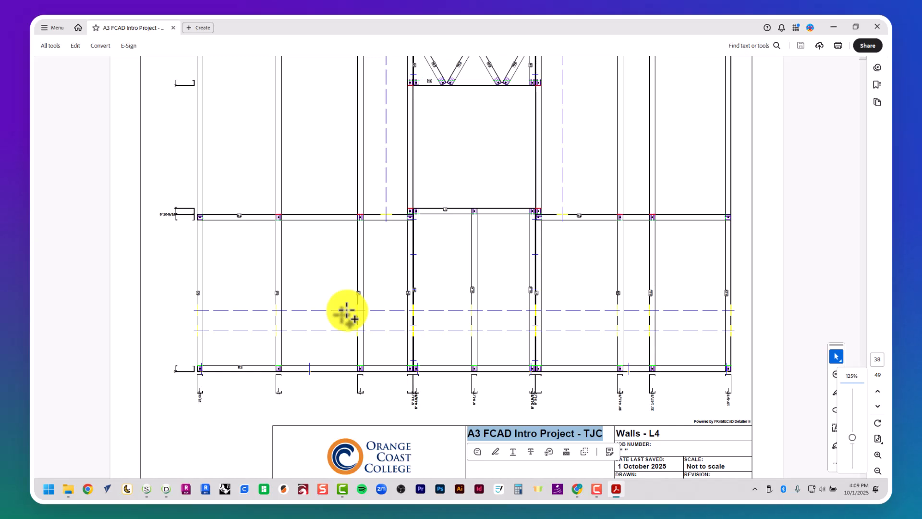
scroll(160, 215, "up", 2, "ctrl")
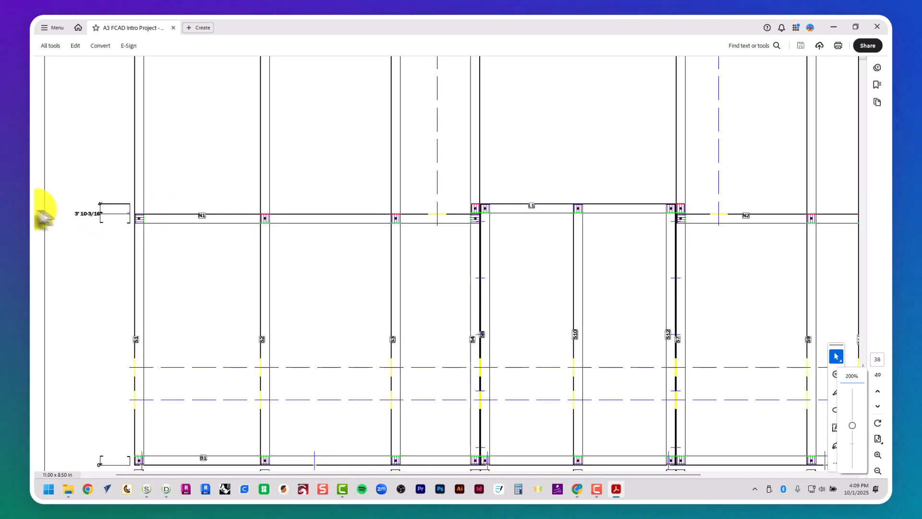
scroll(211, 249, "down", 2, "ctrl")
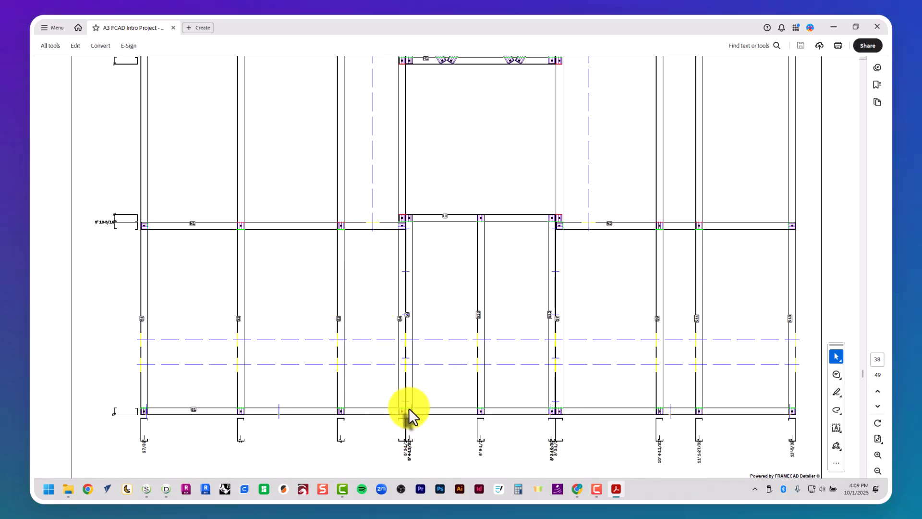
Step: Examine the web members of the header above the opening in wall L4, and close the PDF and drawing print dialog
scroll(408, 407, "down", 2, "ctrl")
scroll(429, 89, "up", 2, "ctrl")
scroll(429, 92, "up", 5, "ctrl")
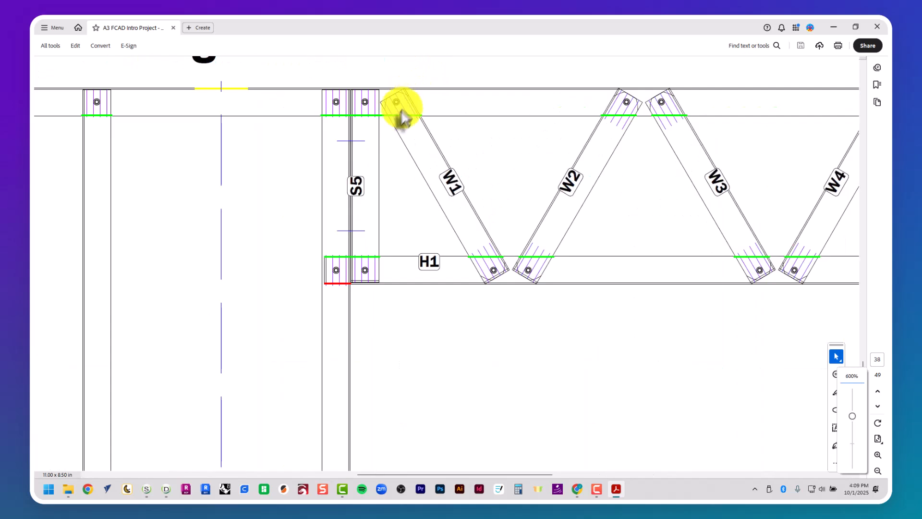
scroll(375, 138, "down", 2, "ctrl")
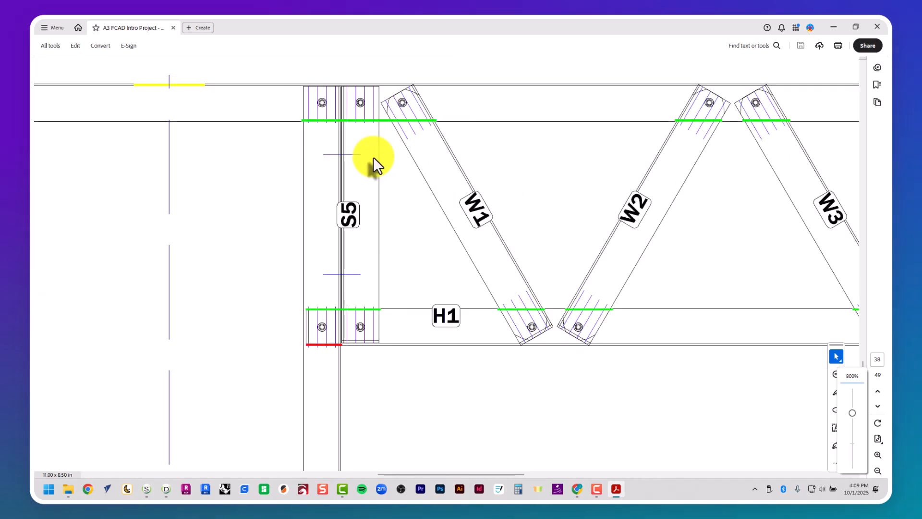
scroll(373, 157, "down", 6, "ctrl")
scroll(373, 158, "up", 1, "ctrl")
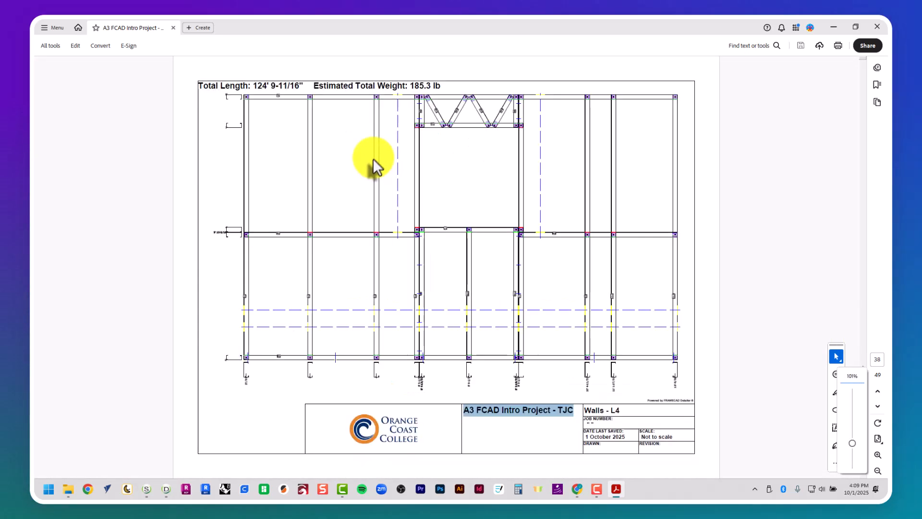
left_click(876, 27)
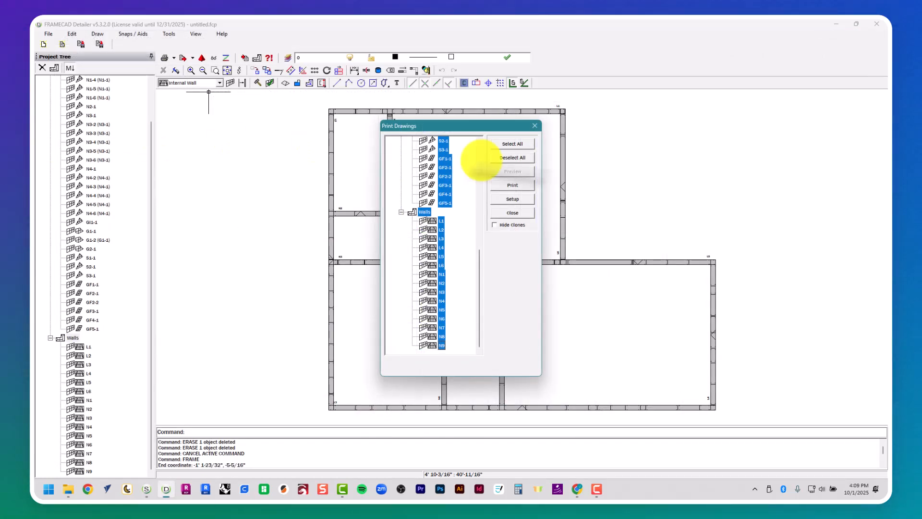
left_click(534, 126)
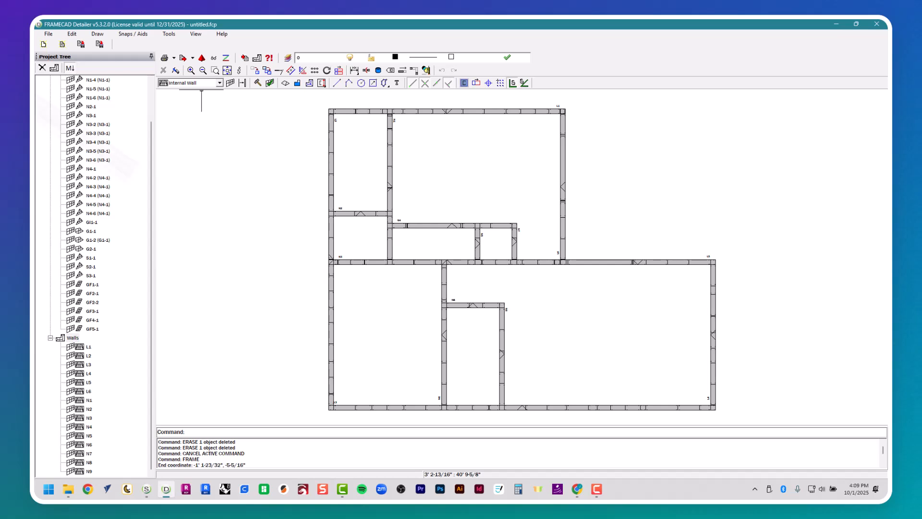
Step: Start a Rollformer RFY file export with all frames selected
left_click(47, 34)
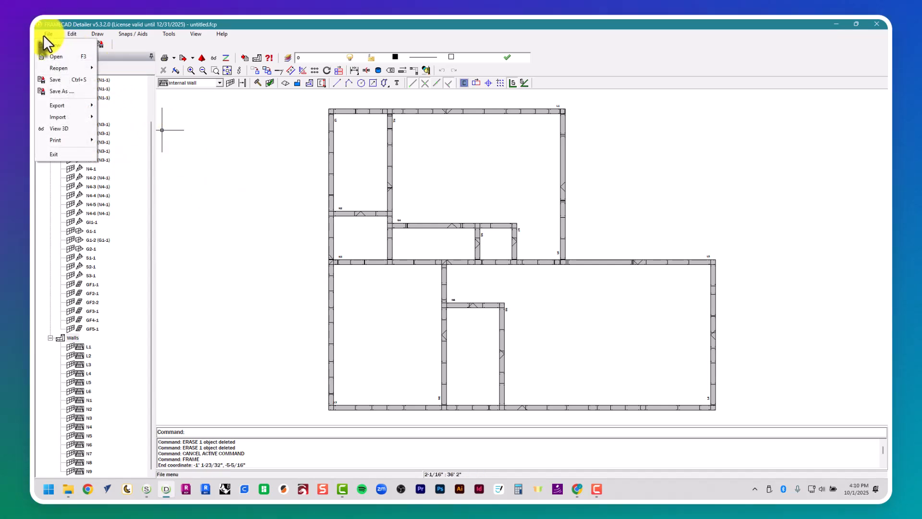
mouse_move(74, 141)
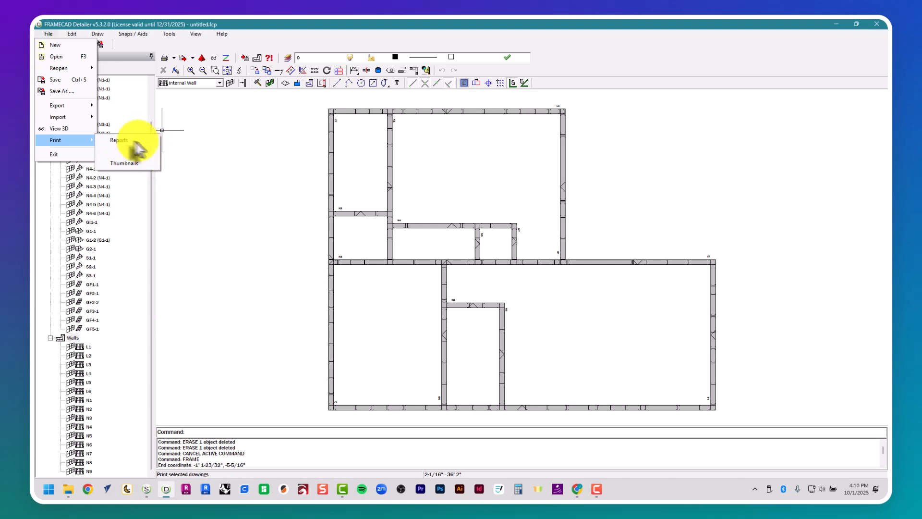
mouse_move(77, 105)
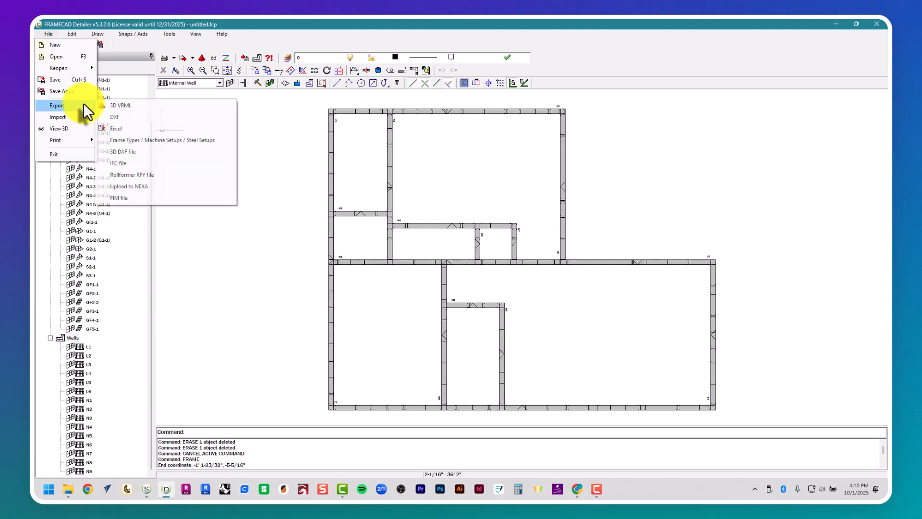
left_click(172, 177)
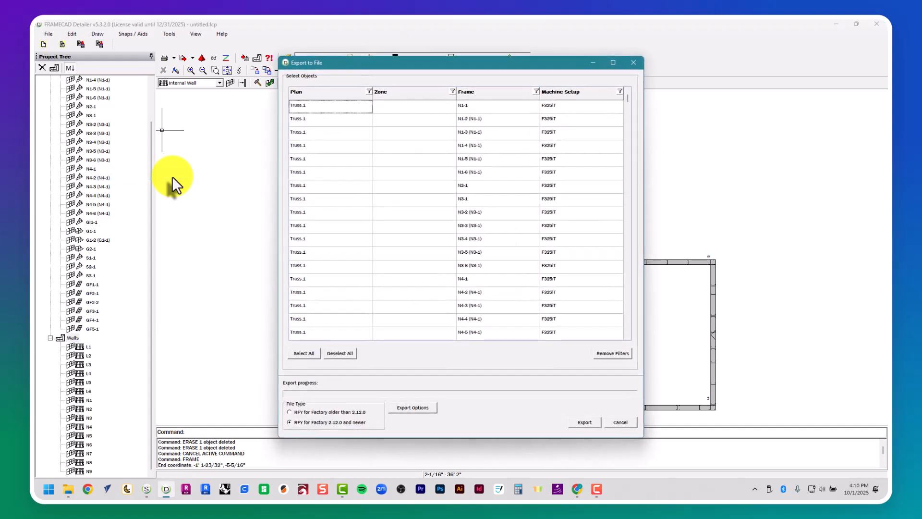
left_click(304, 353)
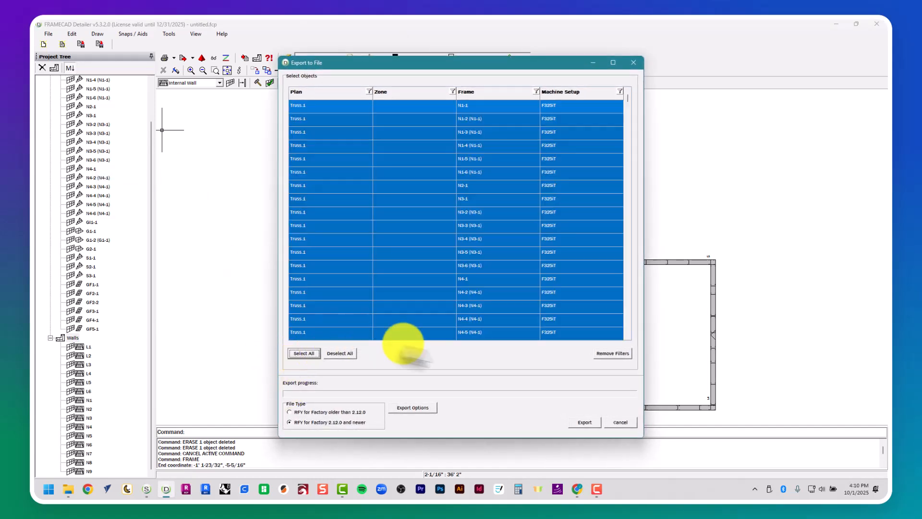
left_click(584, 422)
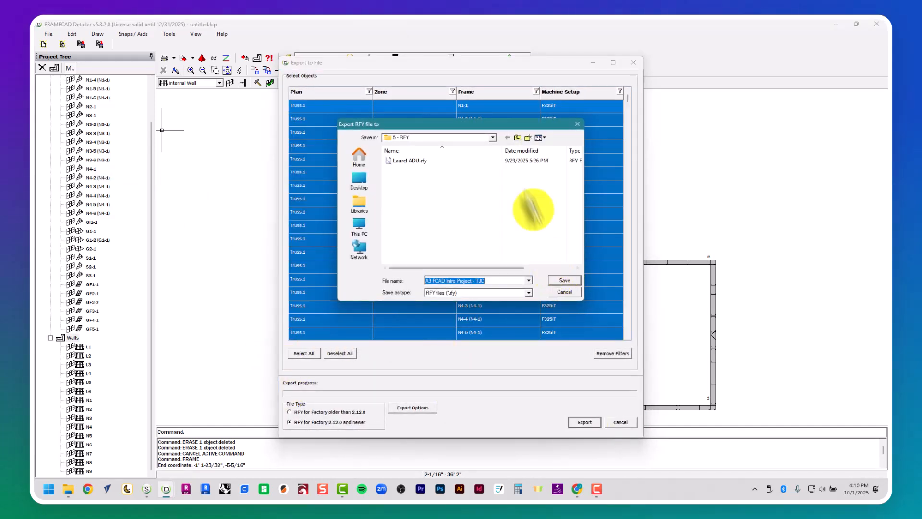
Step: Set the export location to the 5 - ARCH A104 Intro to FrameCAD folder under OCC, 2025, 5 - Fall 2025
left_click(517, 138)
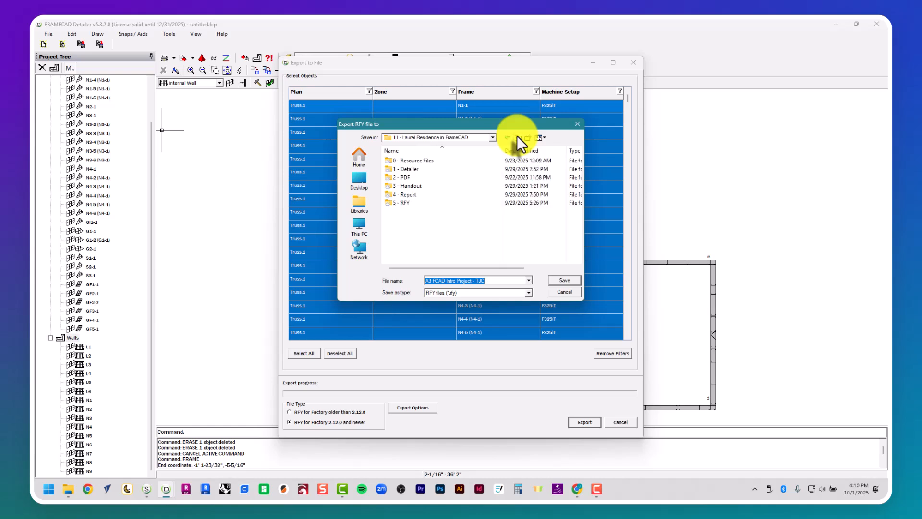
left_click(517, 138)
left_click(517, 137)
double_click(504, 186)
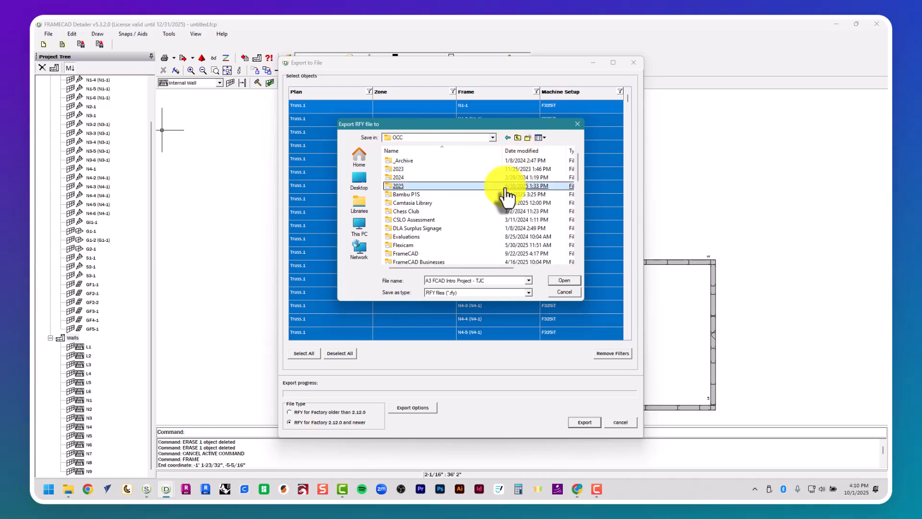
double_click(504, 211)
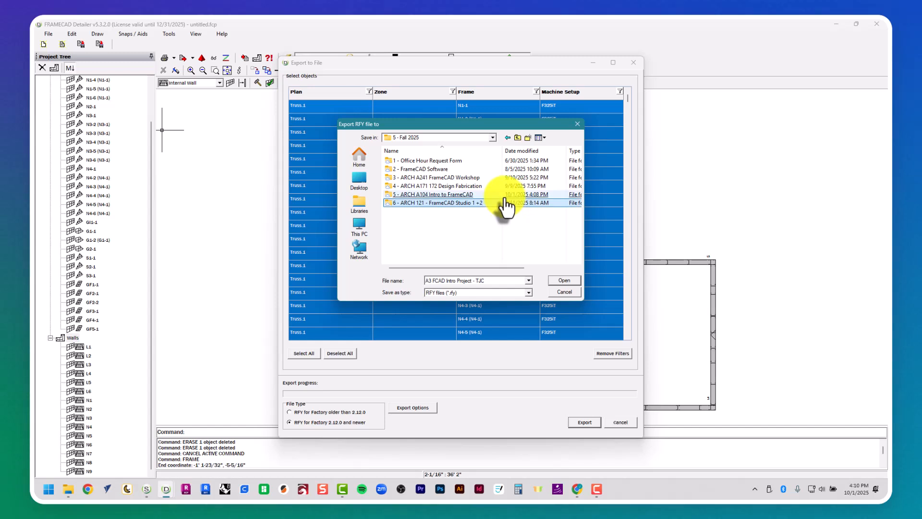
left_click(506, 196)
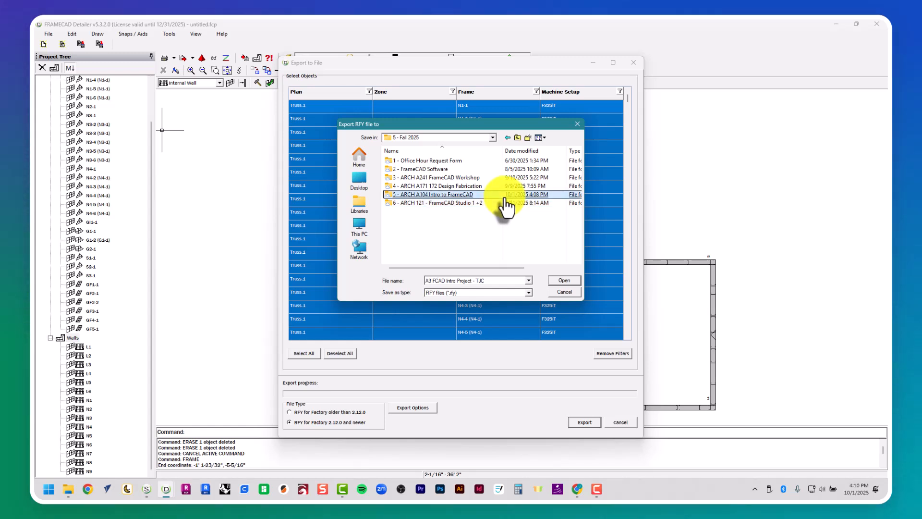
double_click(506, 197)
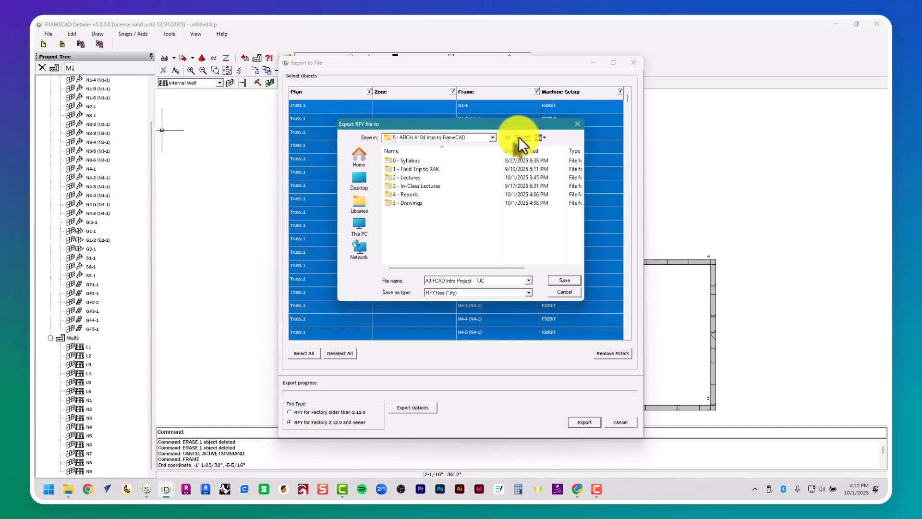
Step: Create a folder named 6 - RFY and save the export in it as A3 FCAD Intro Project - TJC
left_click(525, 140)
type("6 - ")
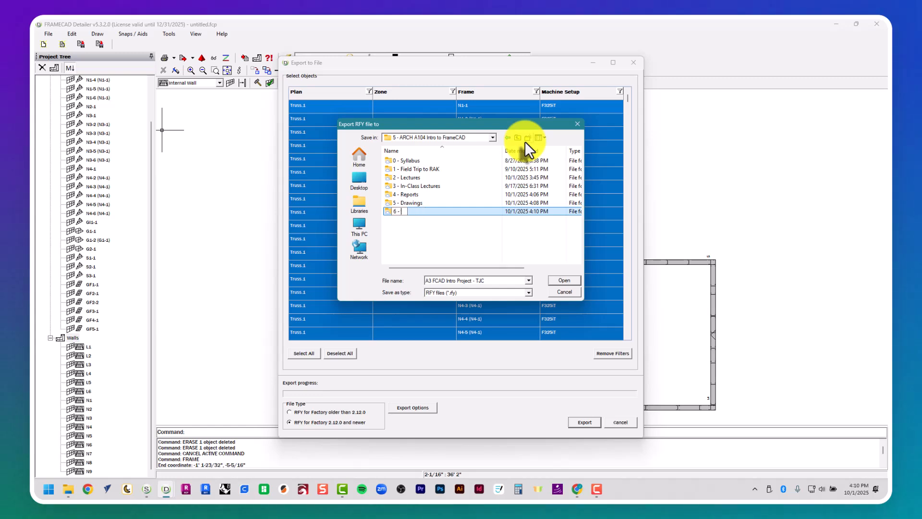
type("RFY")
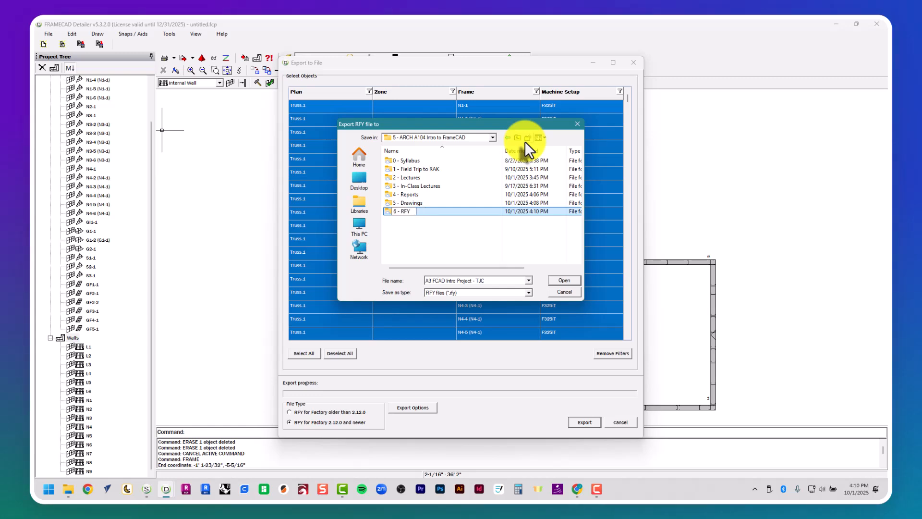
key("Return")
key("Return")
left_click(567, 278)
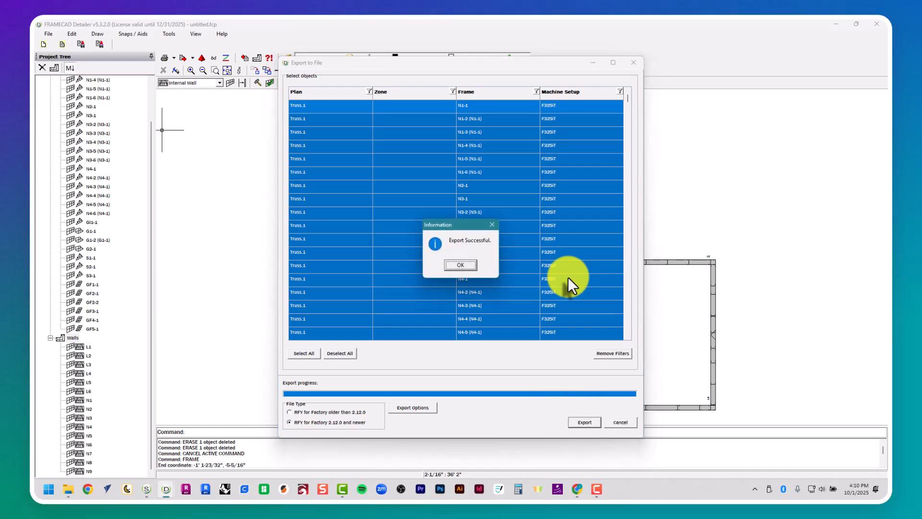
left_click(464, 265)
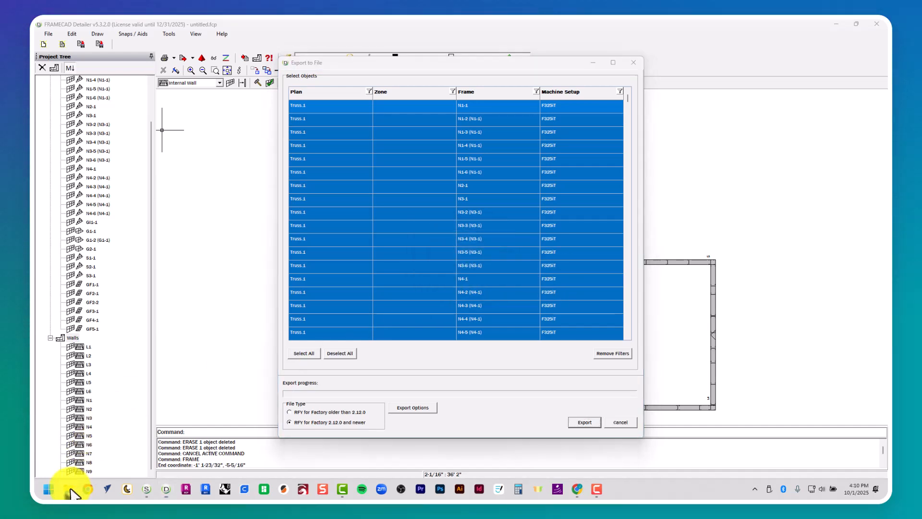
Step: Check the exported RFY file in the 6 - RFY folder in File Explorer, and close that window and the export dialog
mouse_move(72, 489)
left_click(74, 468)
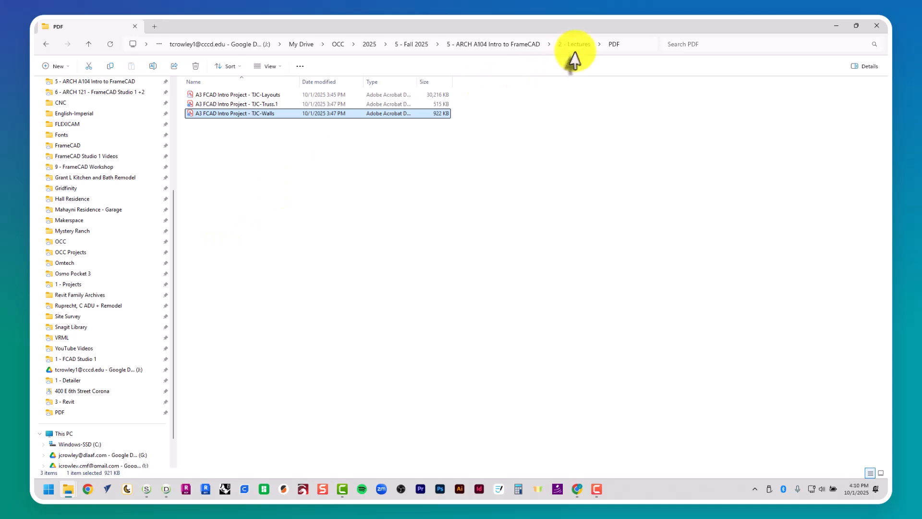
left_click(511, 44)
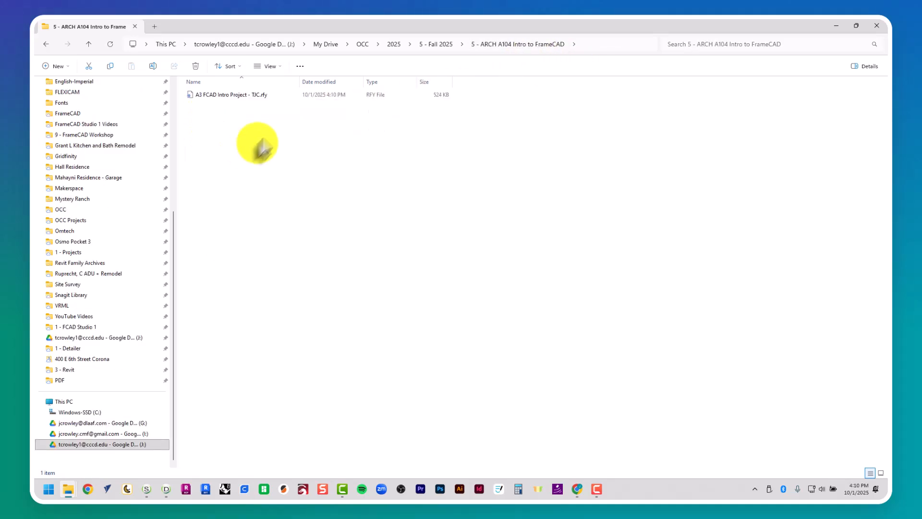
left_click(269, 96)
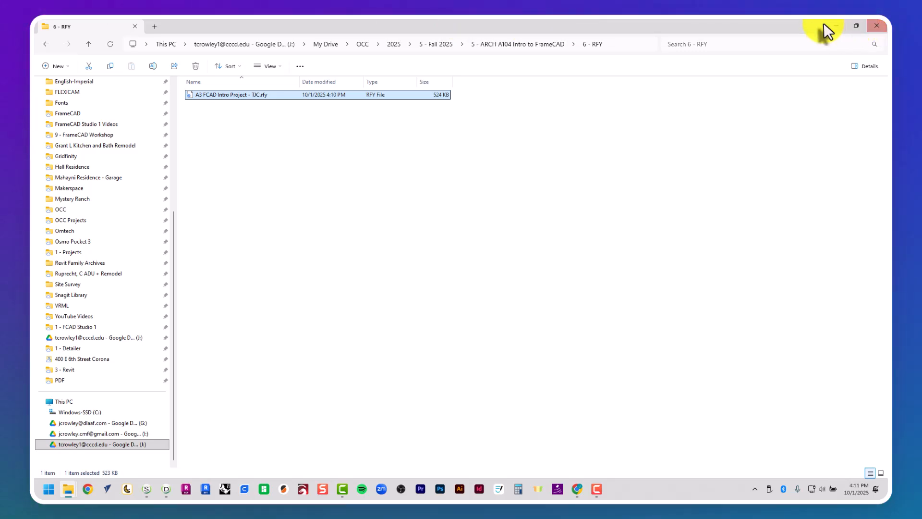
left_click(880, 25)
left_click(632, 62)
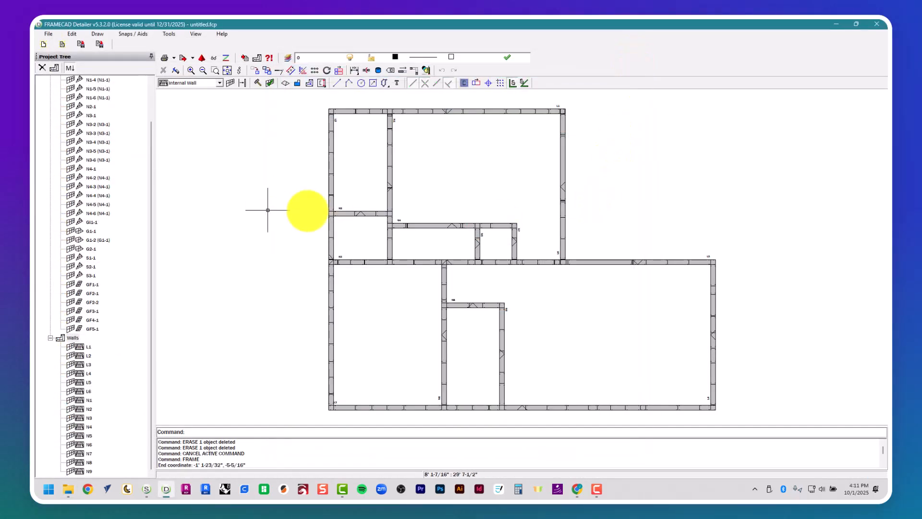
Step: Collapse the Truss.1 and Walls groups in the project tree and display the Truss.1 plan
scroll(91, 204, "up", 2)
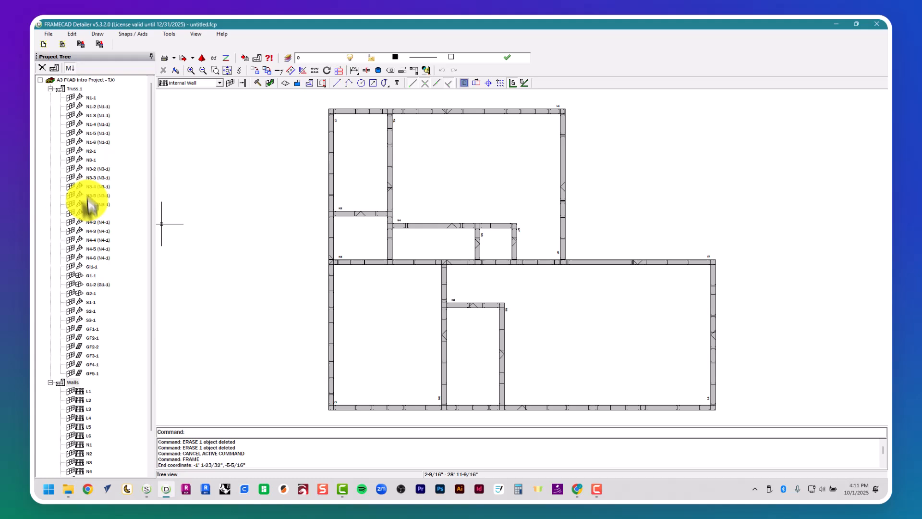
left_click(50, 89)
left_click(50, 98)
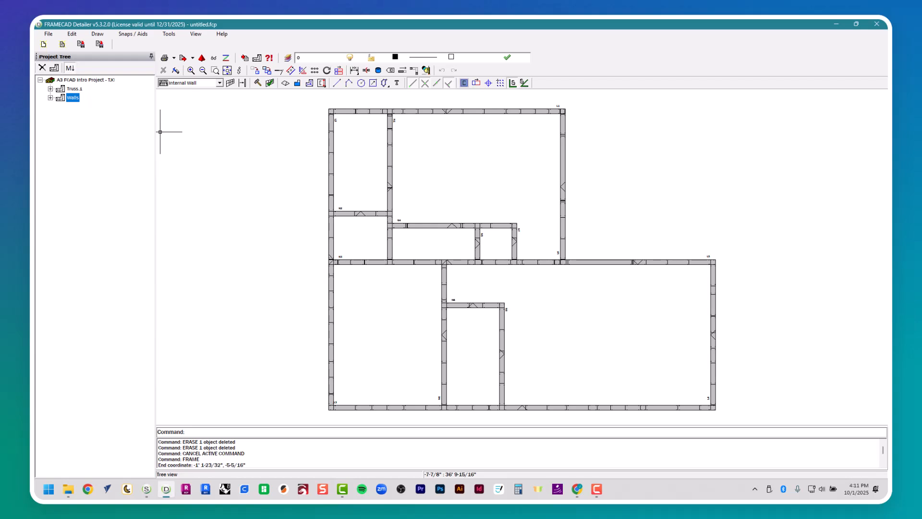
left_click(75, 88)
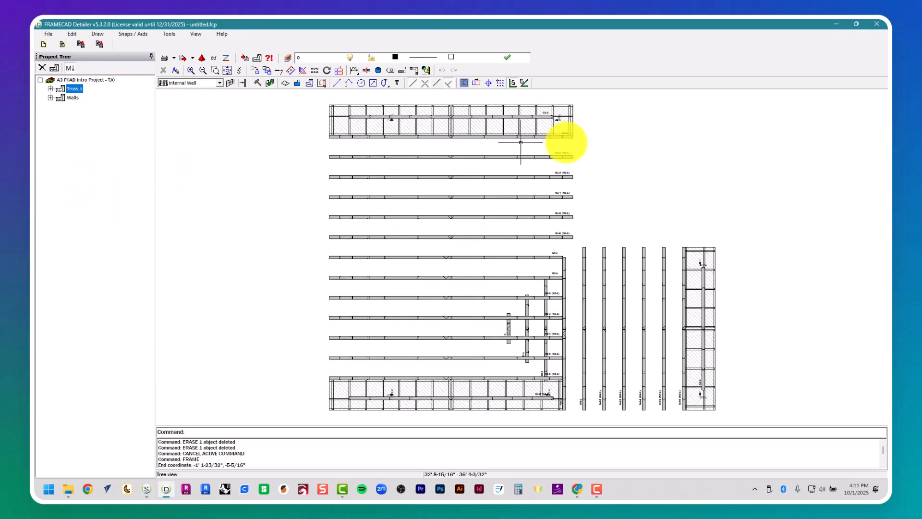